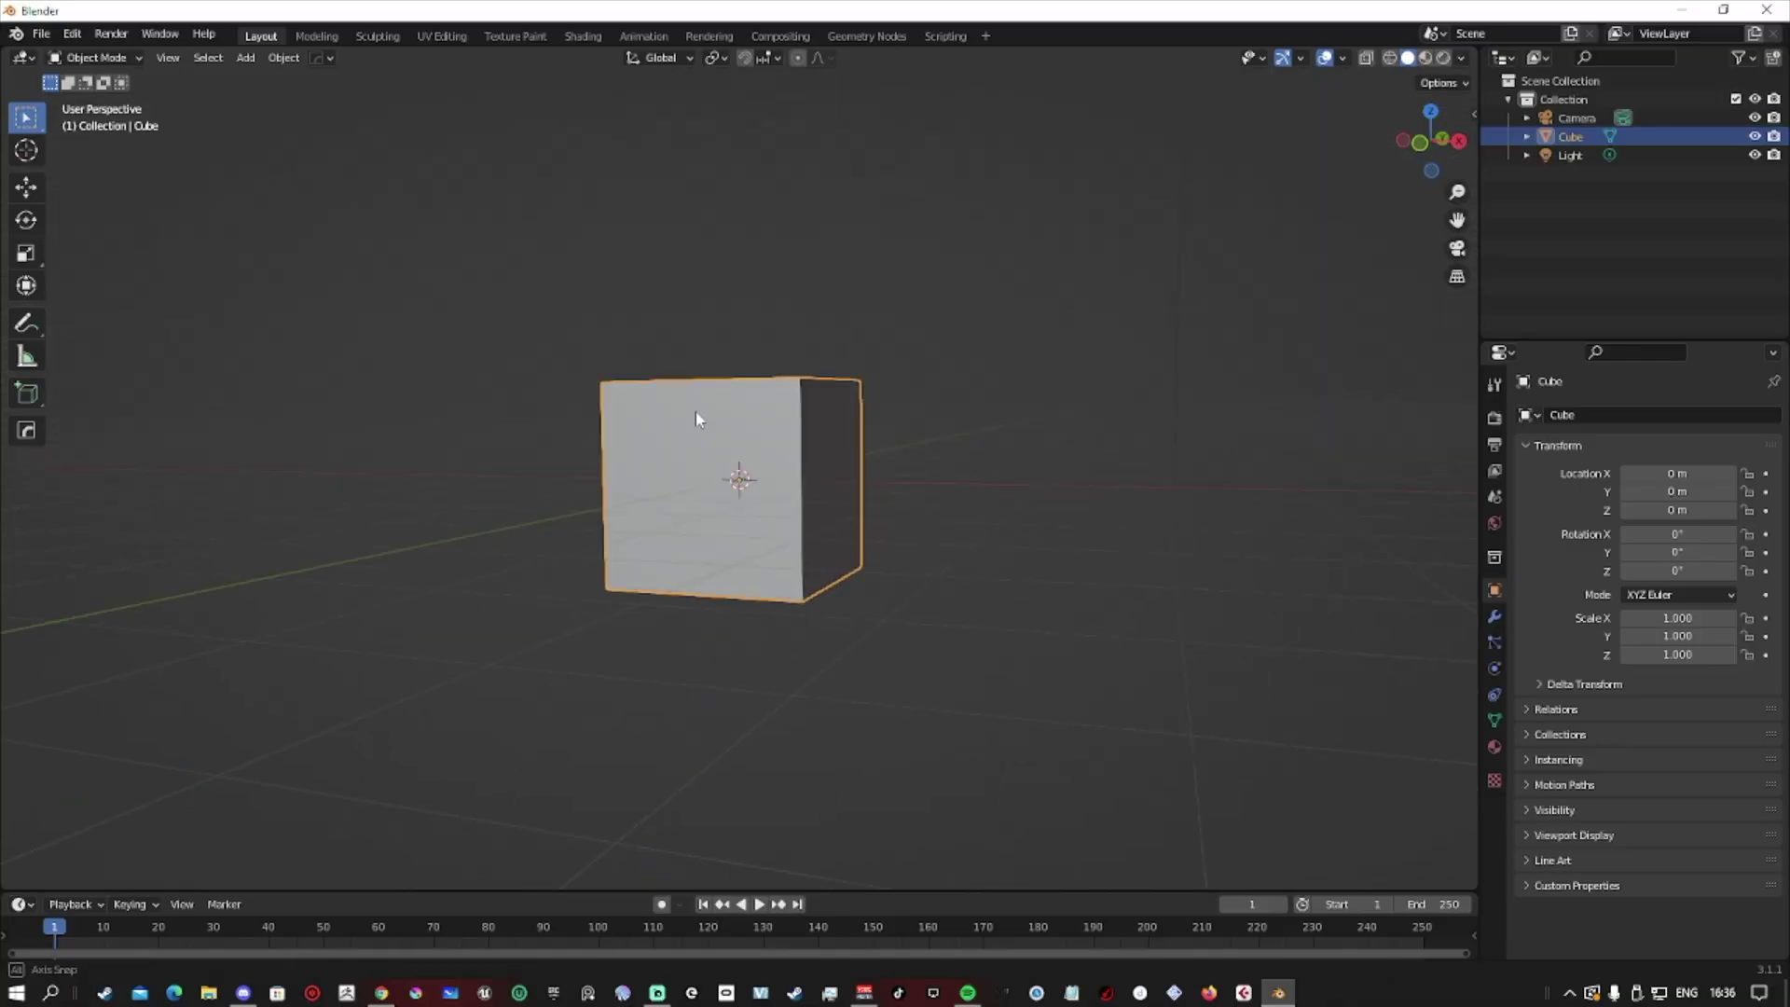
Step: Replace the default cube with a 4-subdivision icosphere named 'boom base shape'
{"action": "key", "text": "x"}
{"action": "left_click", "coordinate": [727, 430]}
{"action": "key", "text": "shift+a"}
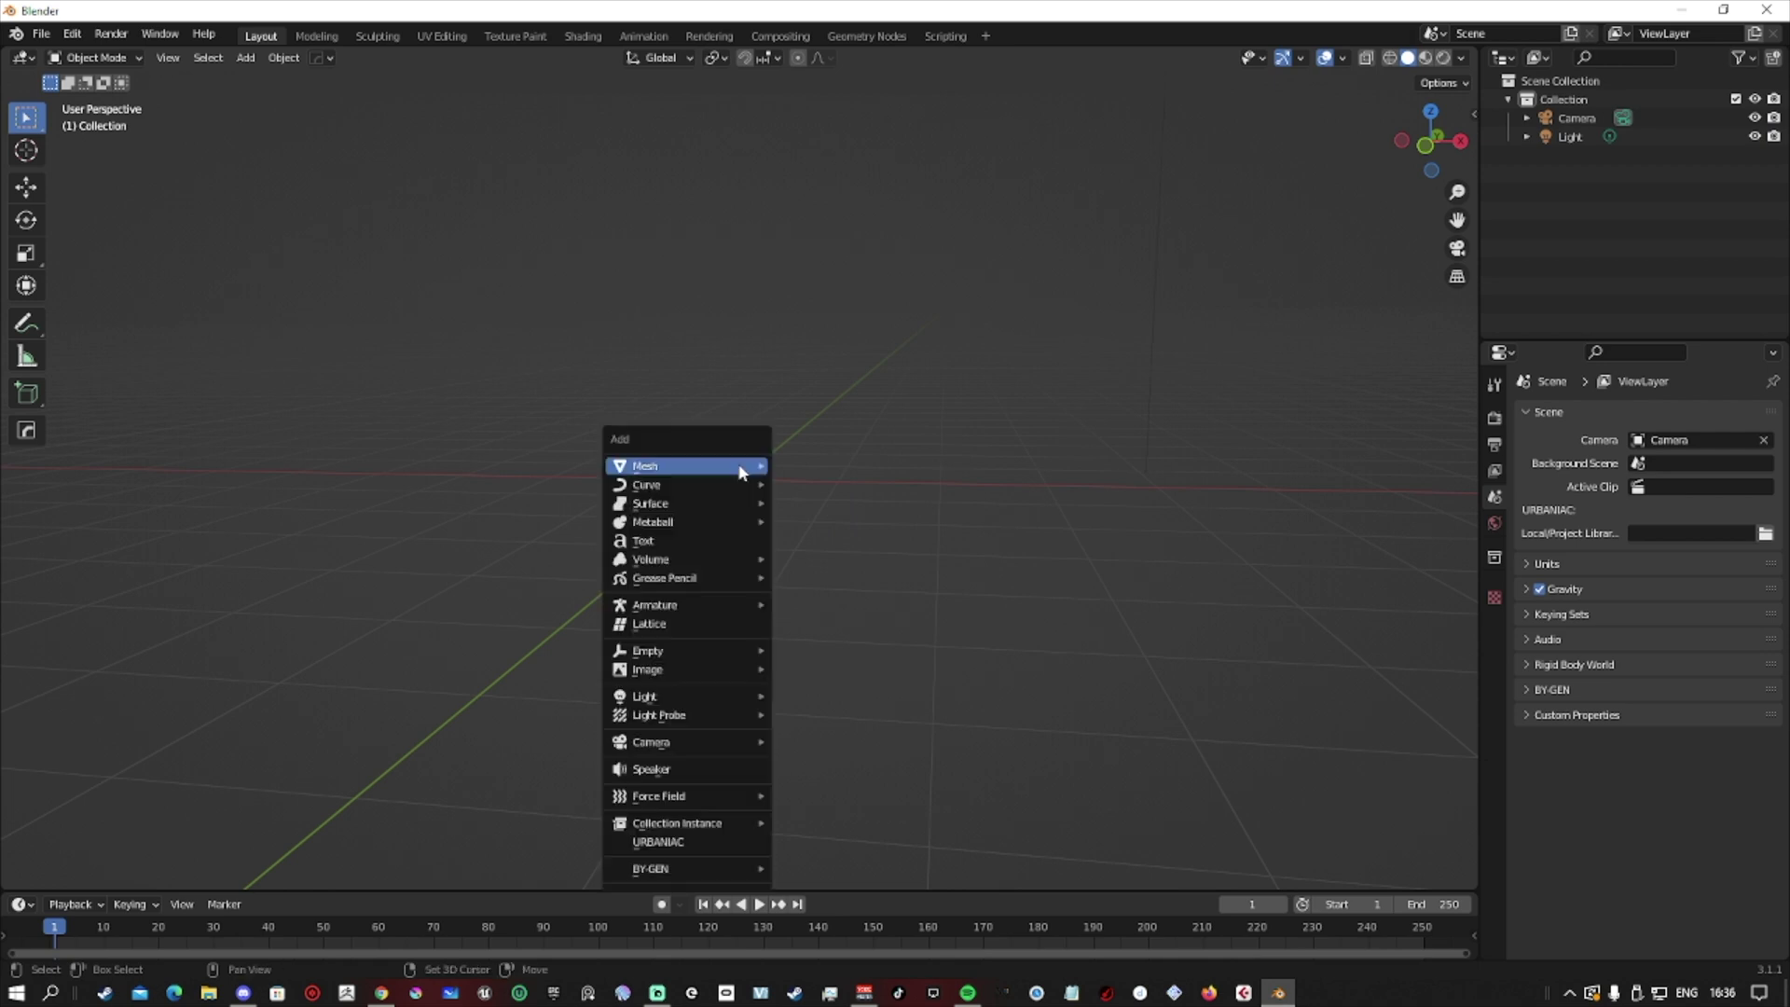
{"action": "mouse_move", "coordinate": [756, 476]}
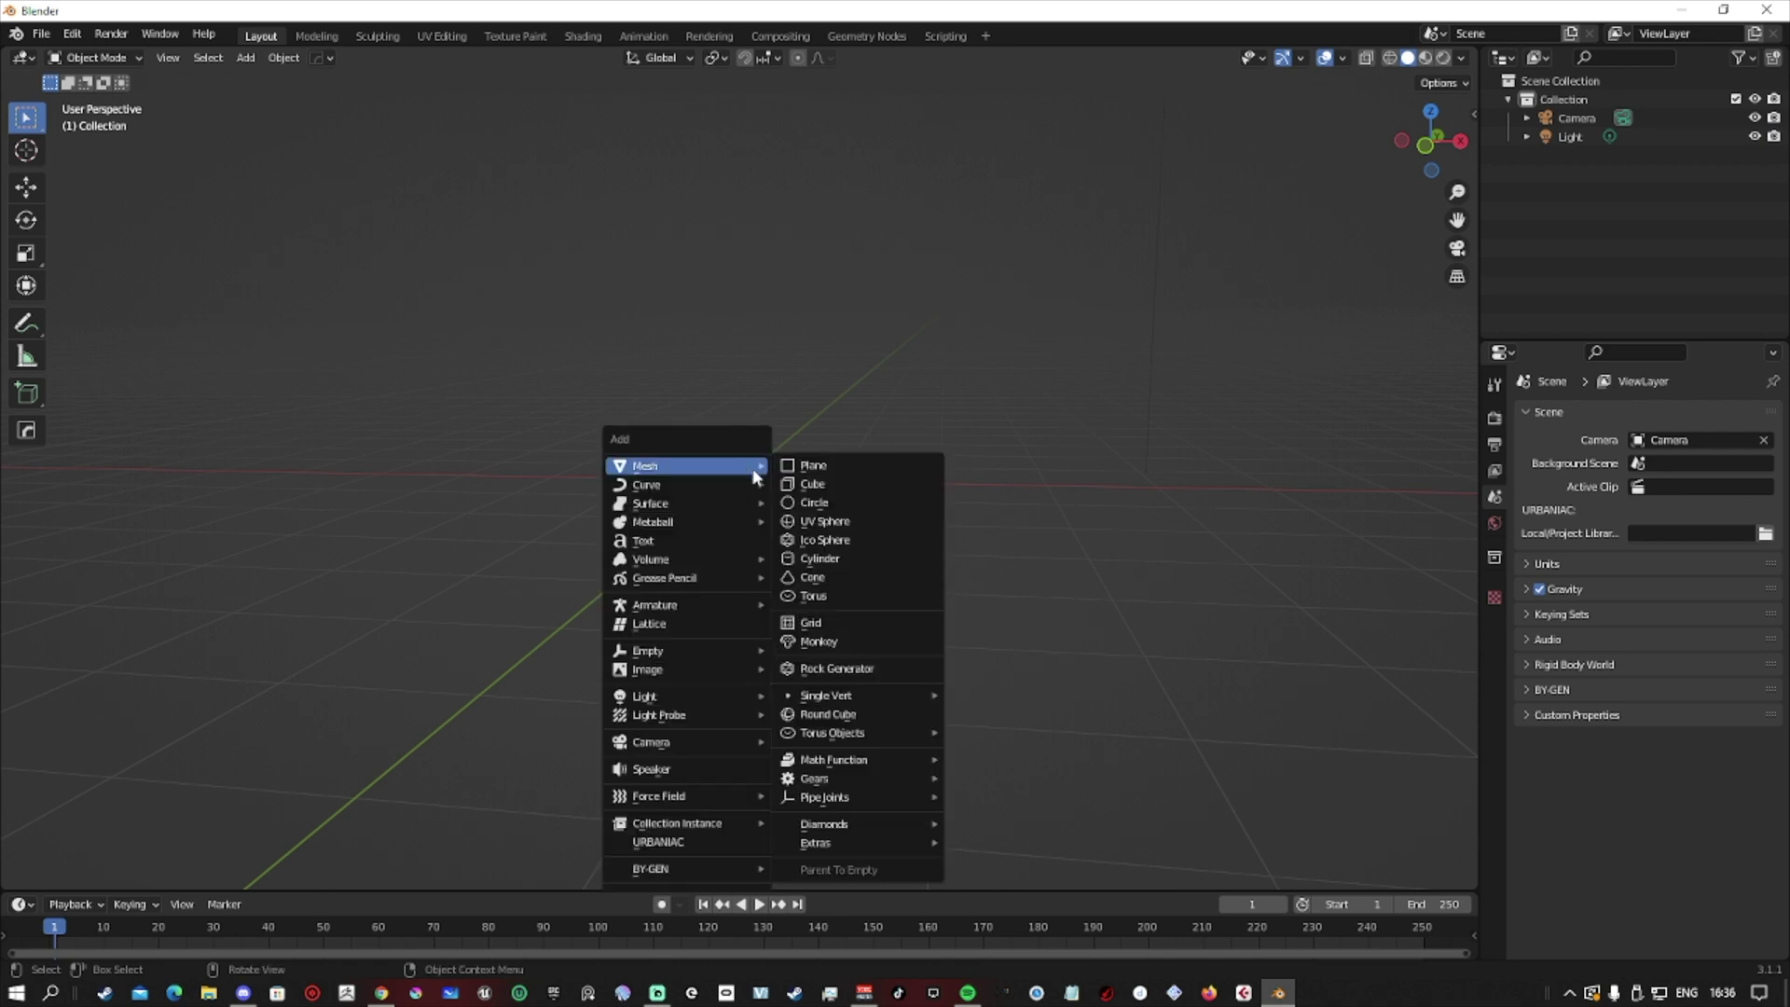
{"action": "left_click", "coordinate": [826, 541]}
{"action": "left_click", "coordinate": [70, 871]}
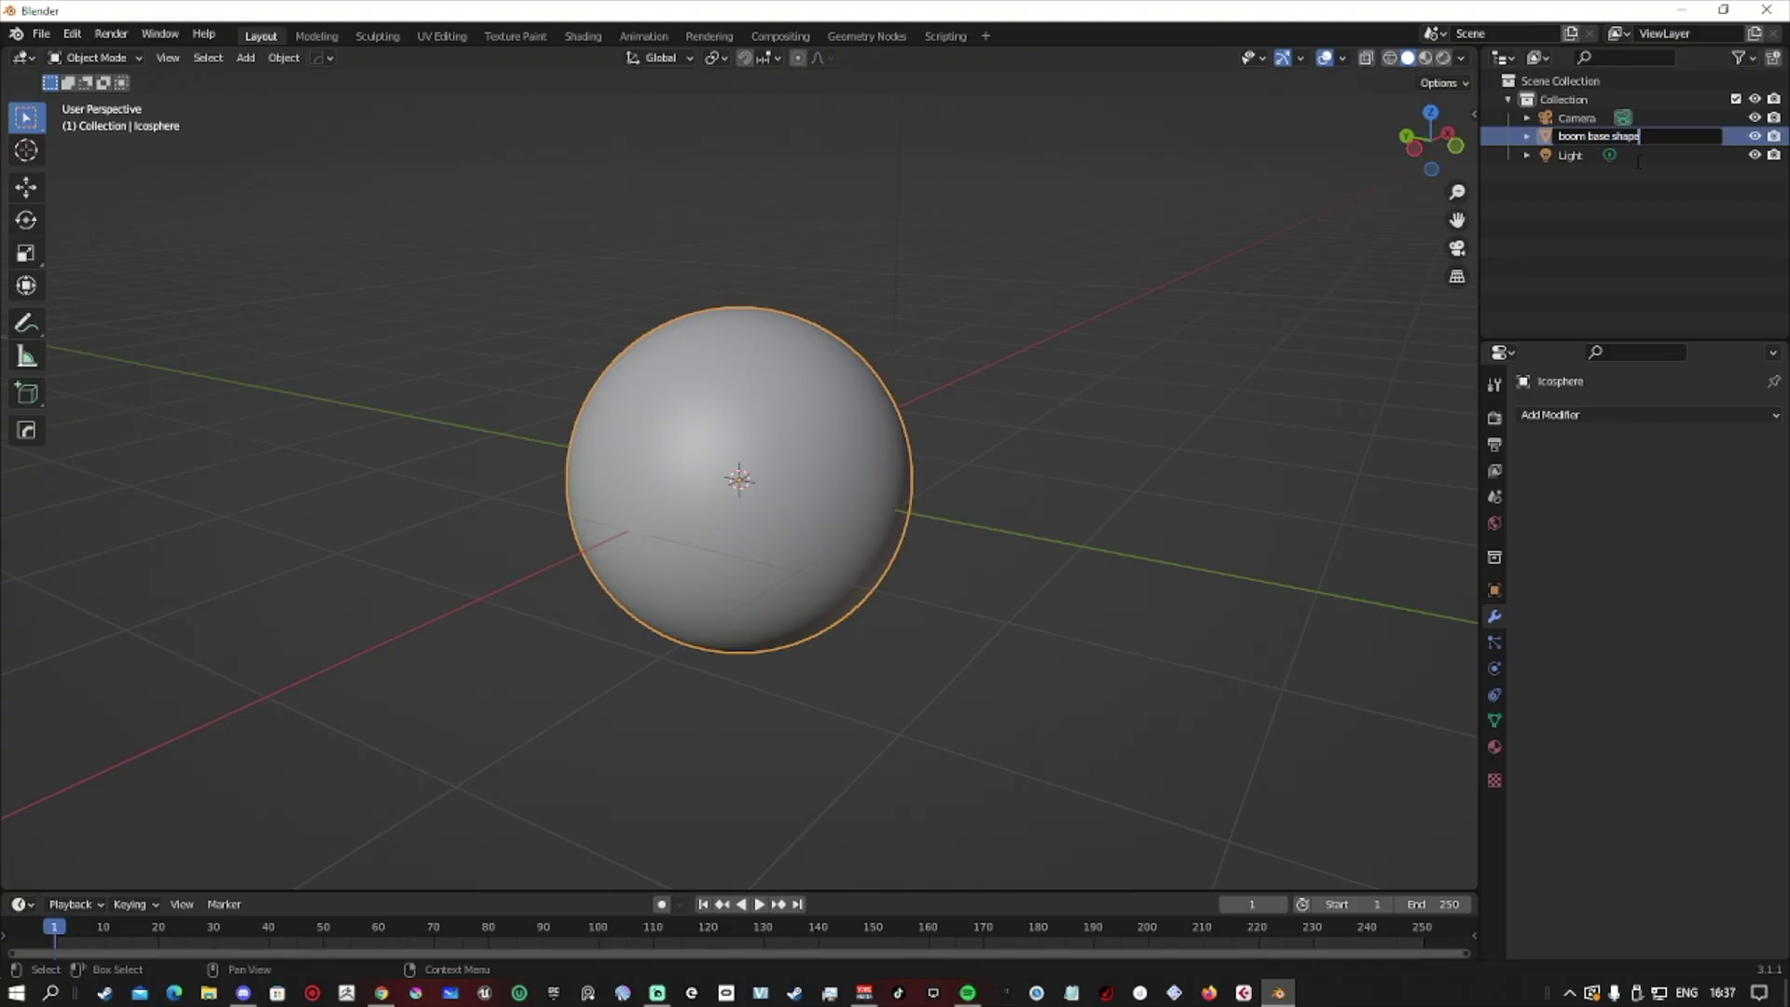
{"action": "key", "text": "Return"}
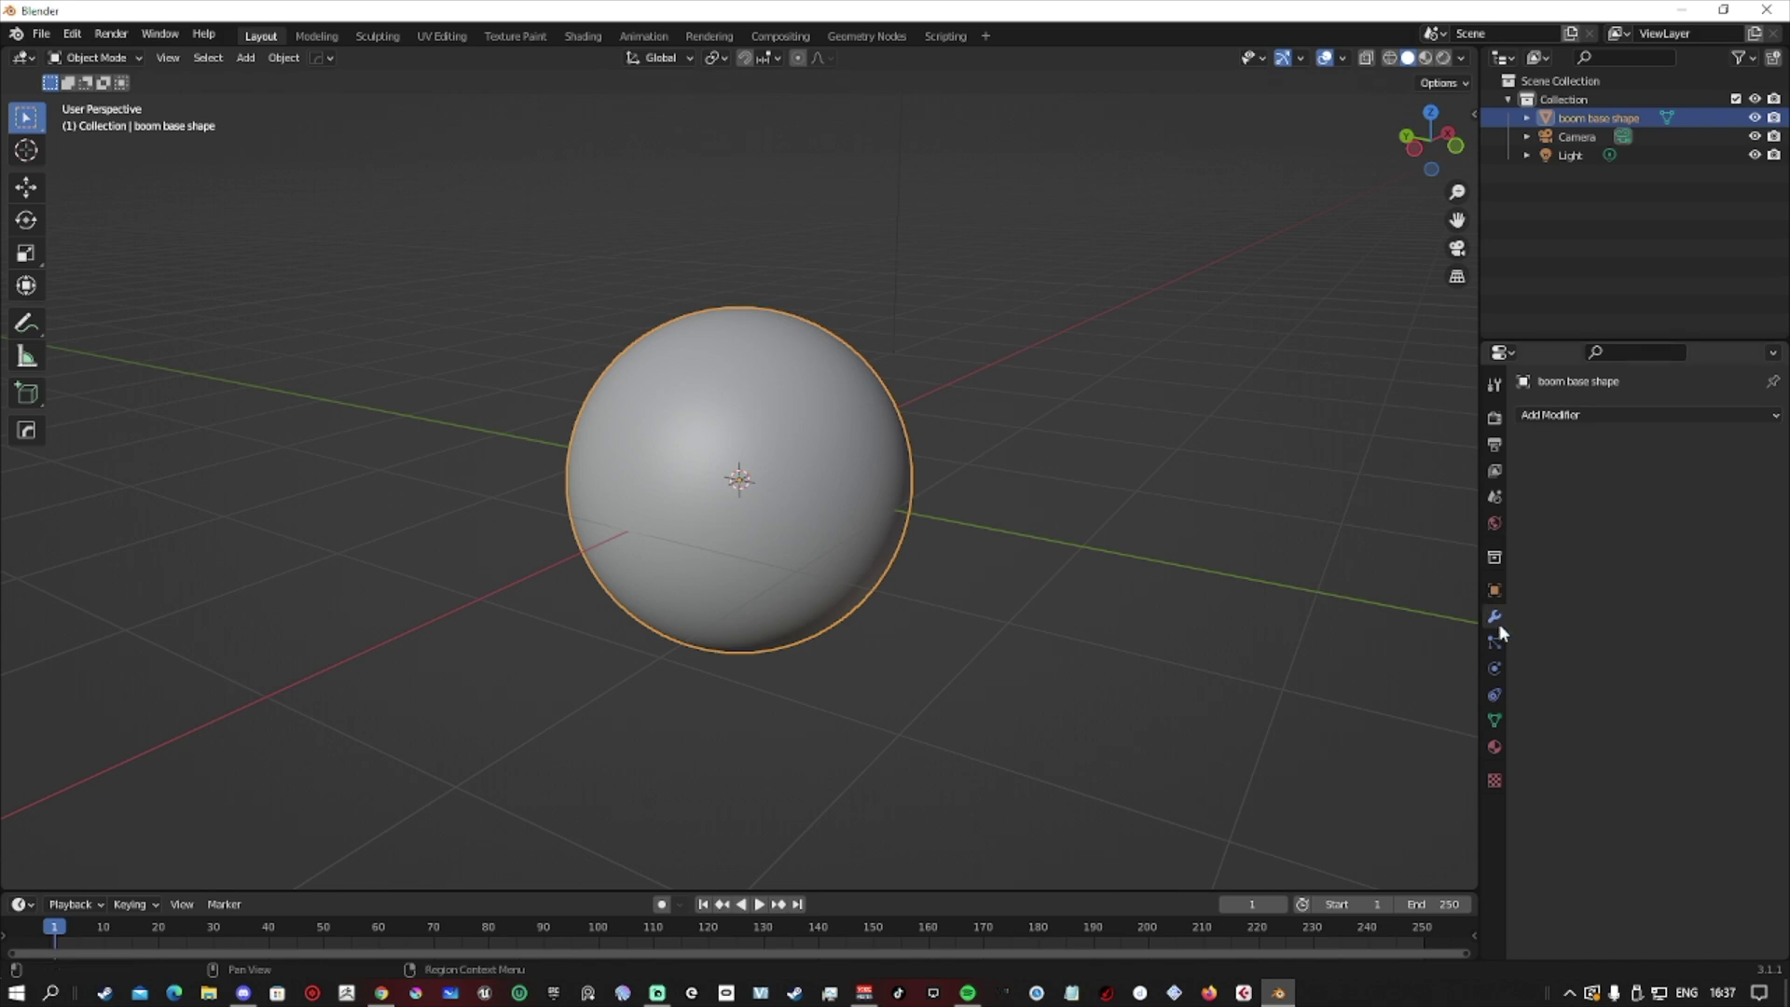
Step: Add a Displace modifier to the sphere with a new Clouds texture
{"action": "left_click", "coordinate": [1585, 415]}
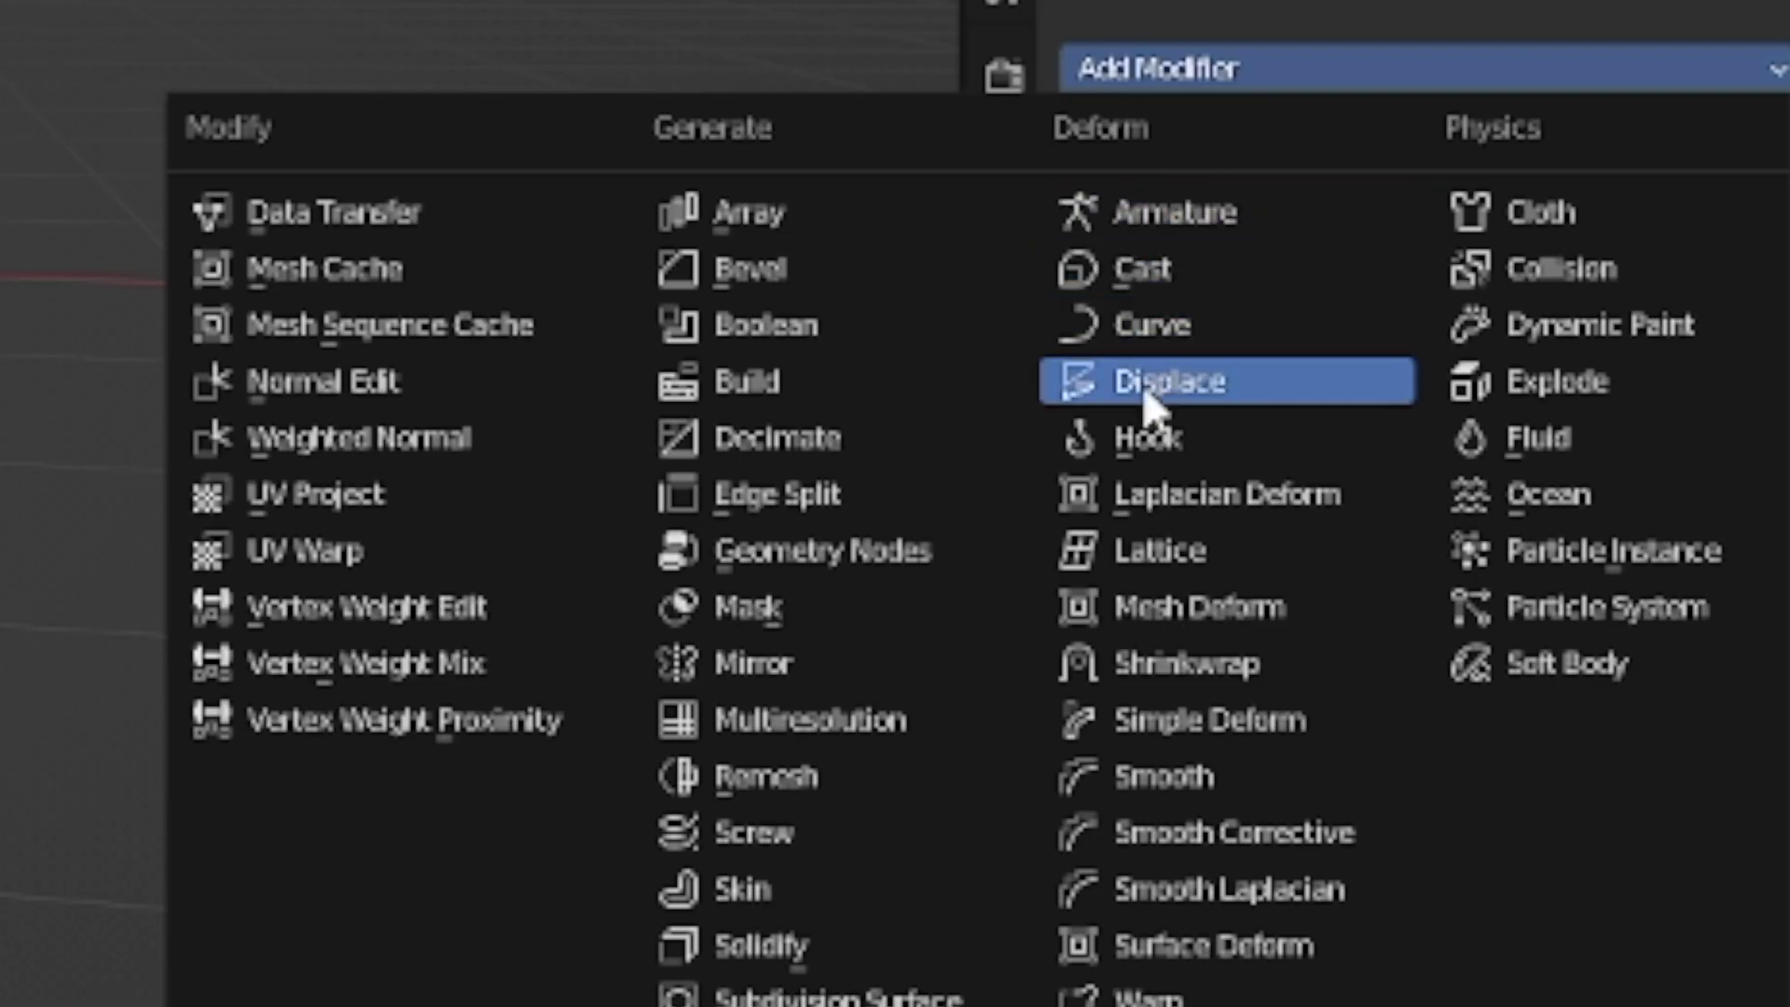
{"action": "left_click", "coordinate": [1145, 387]}
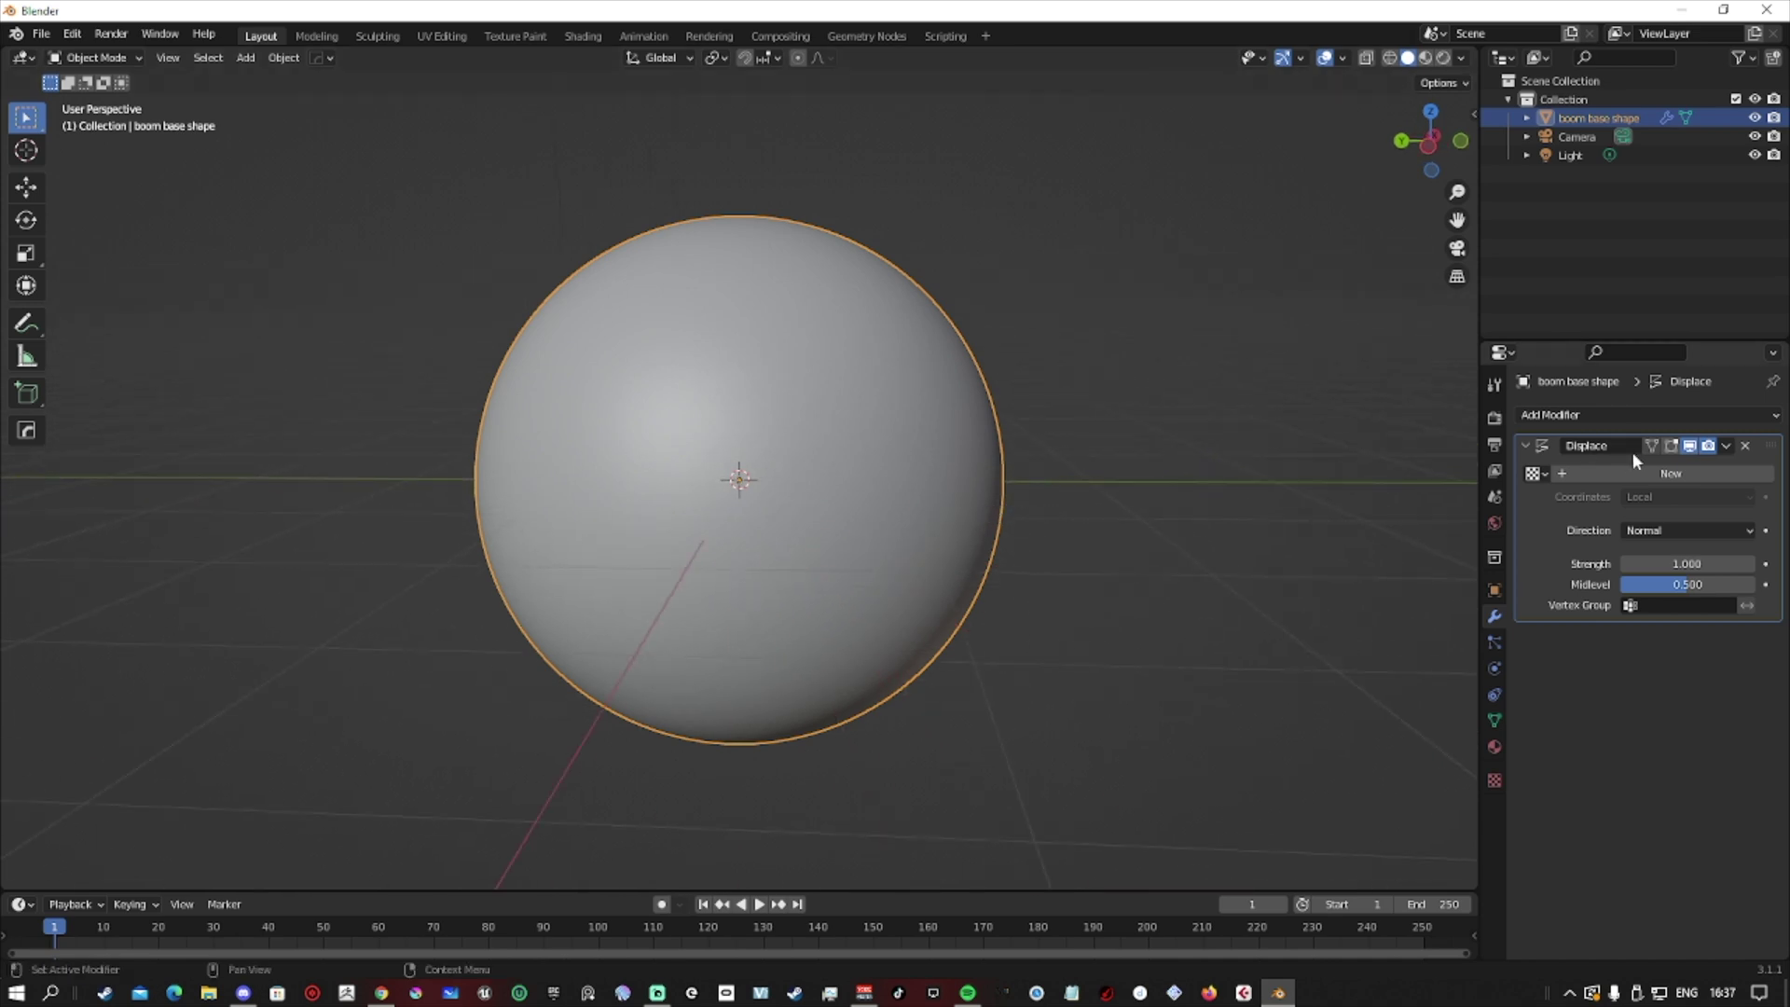
{"action": "left_click", "coordinate": [1576, 474]}
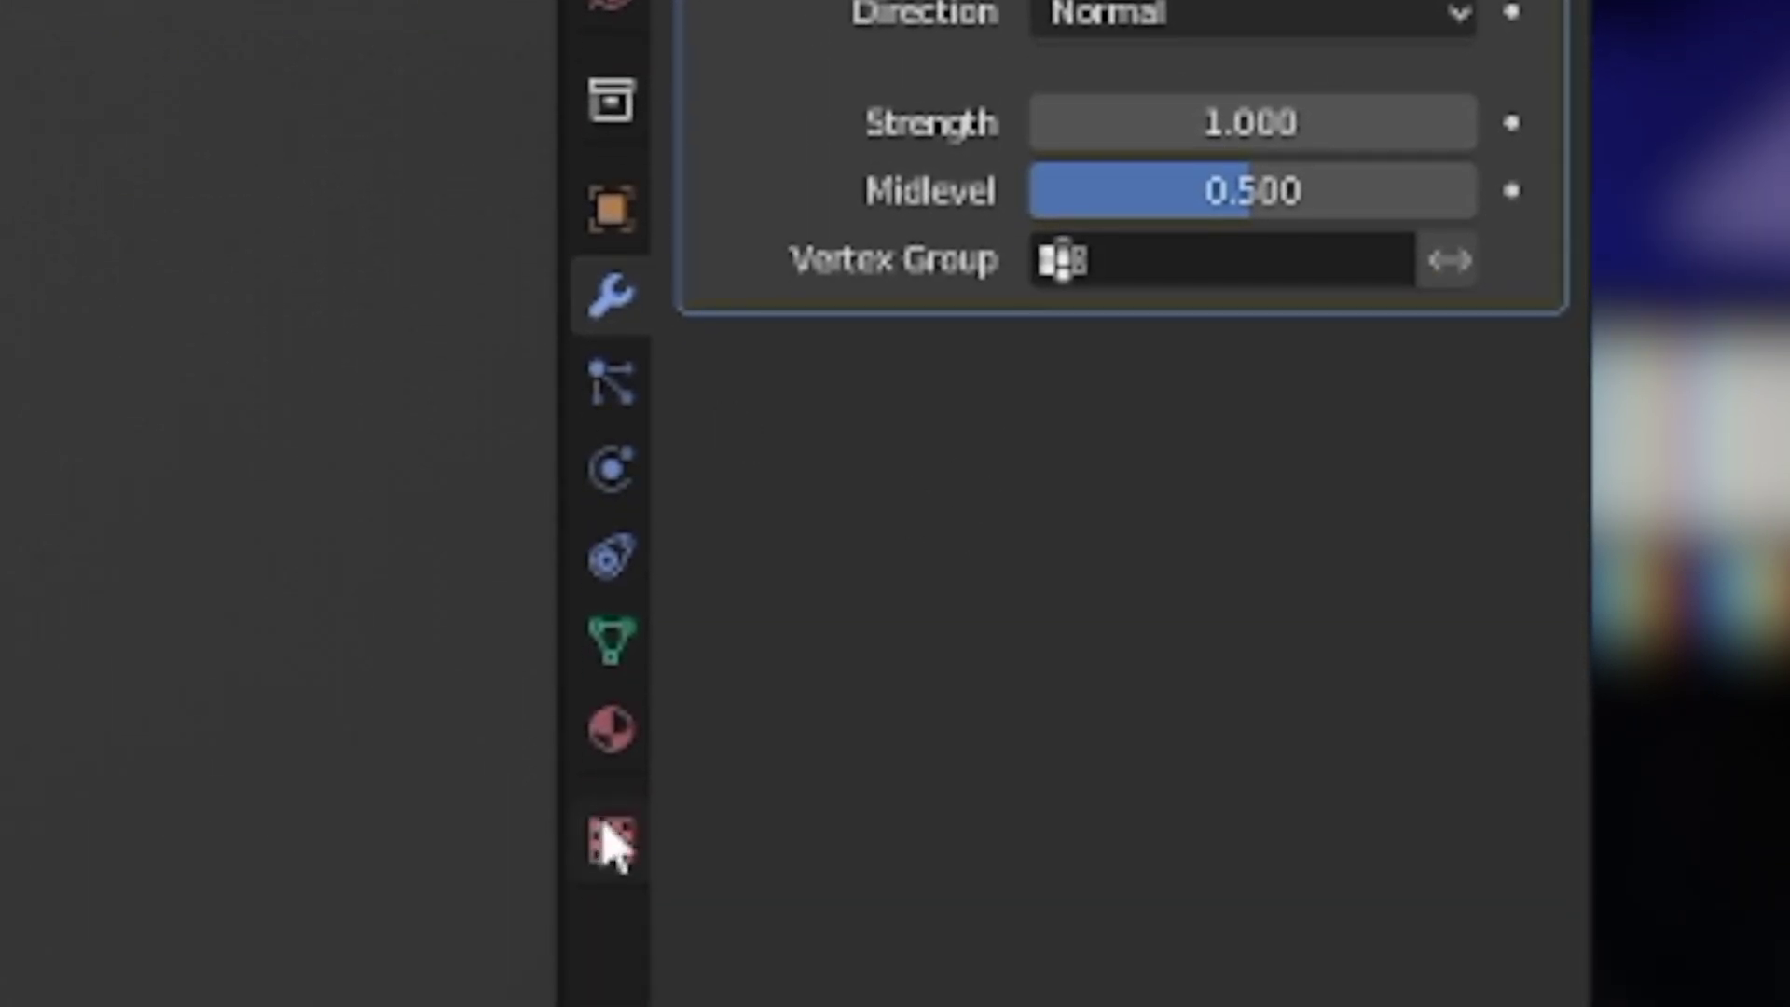
{"action": "left_click", "coordinate": [611, 842]}
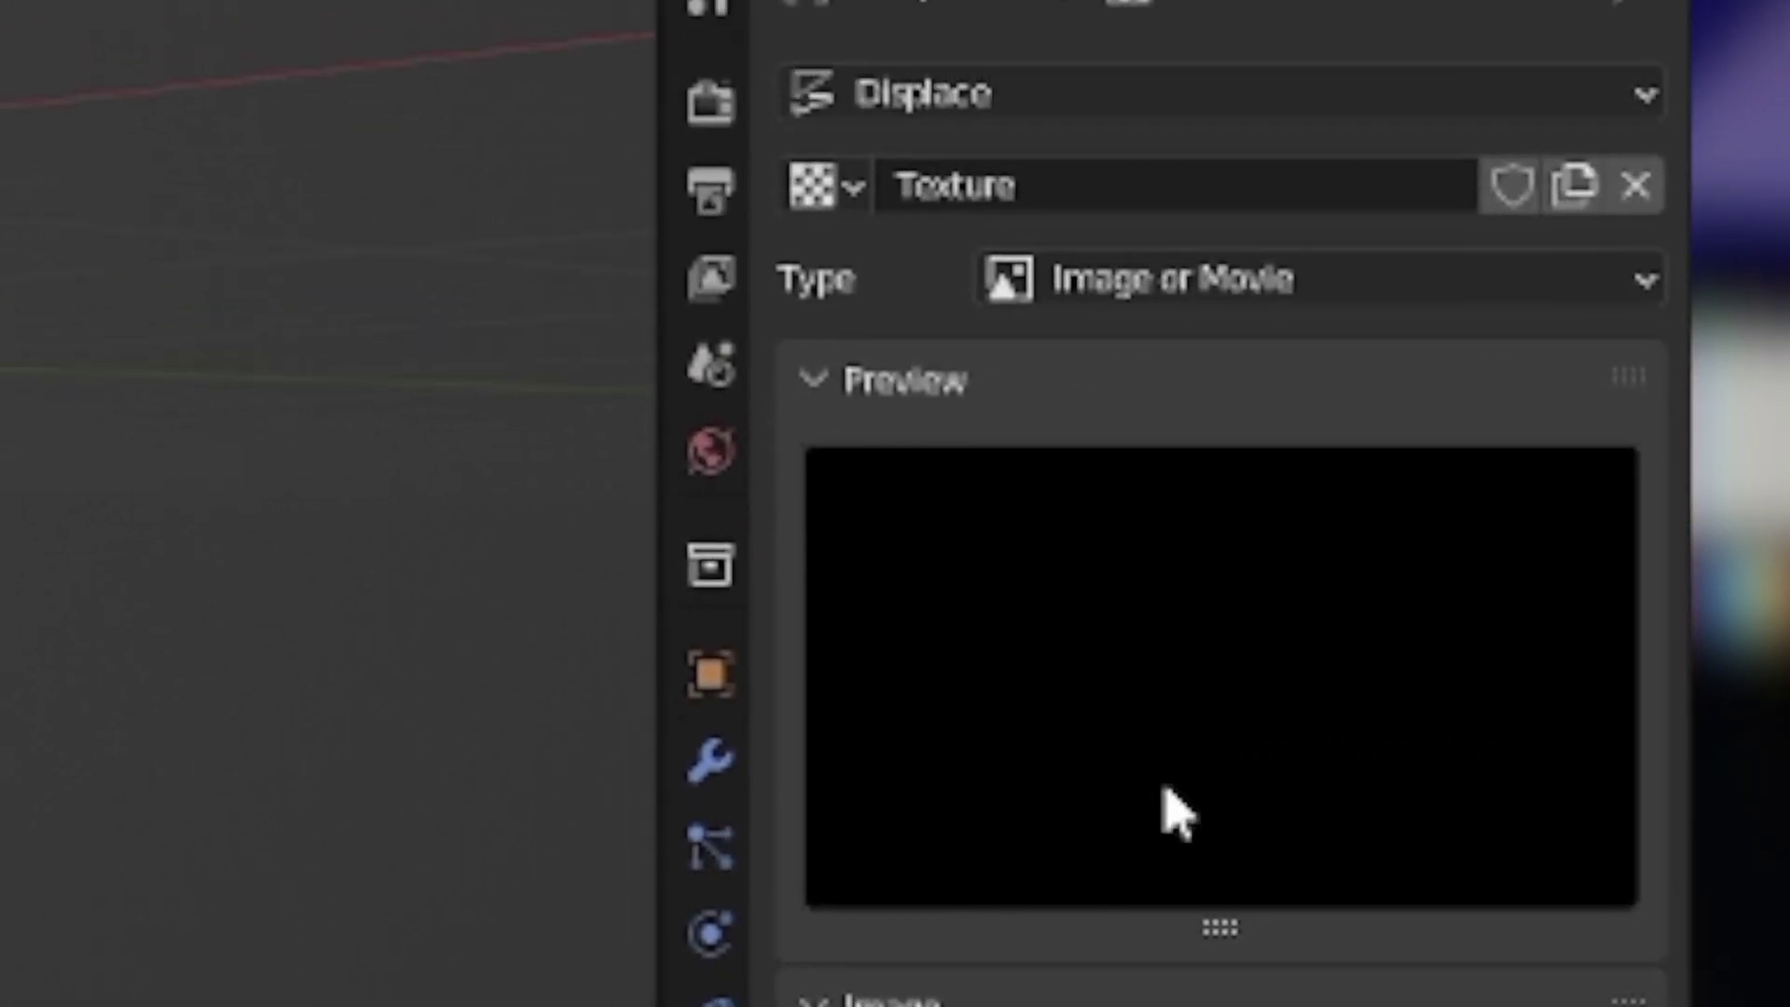
{"action": "left_click", "coordinate": [1147, 282]}
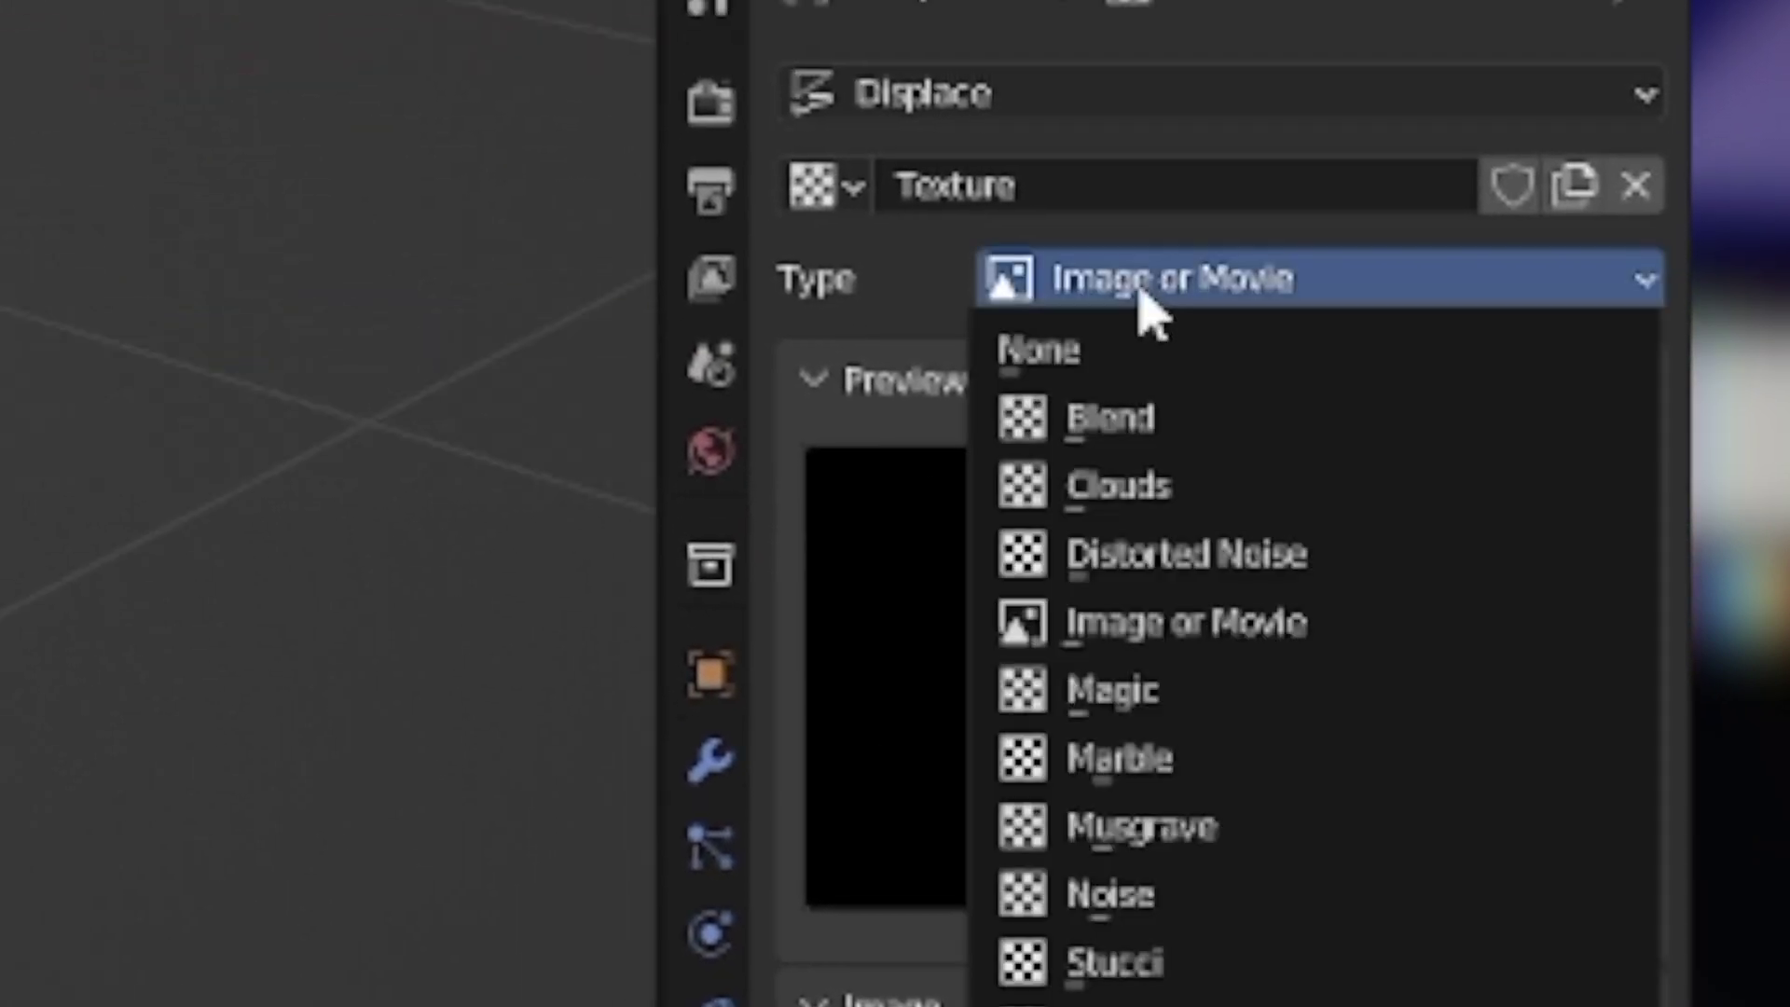
{"action": "left_click", "coordinate": [1133, 504]}
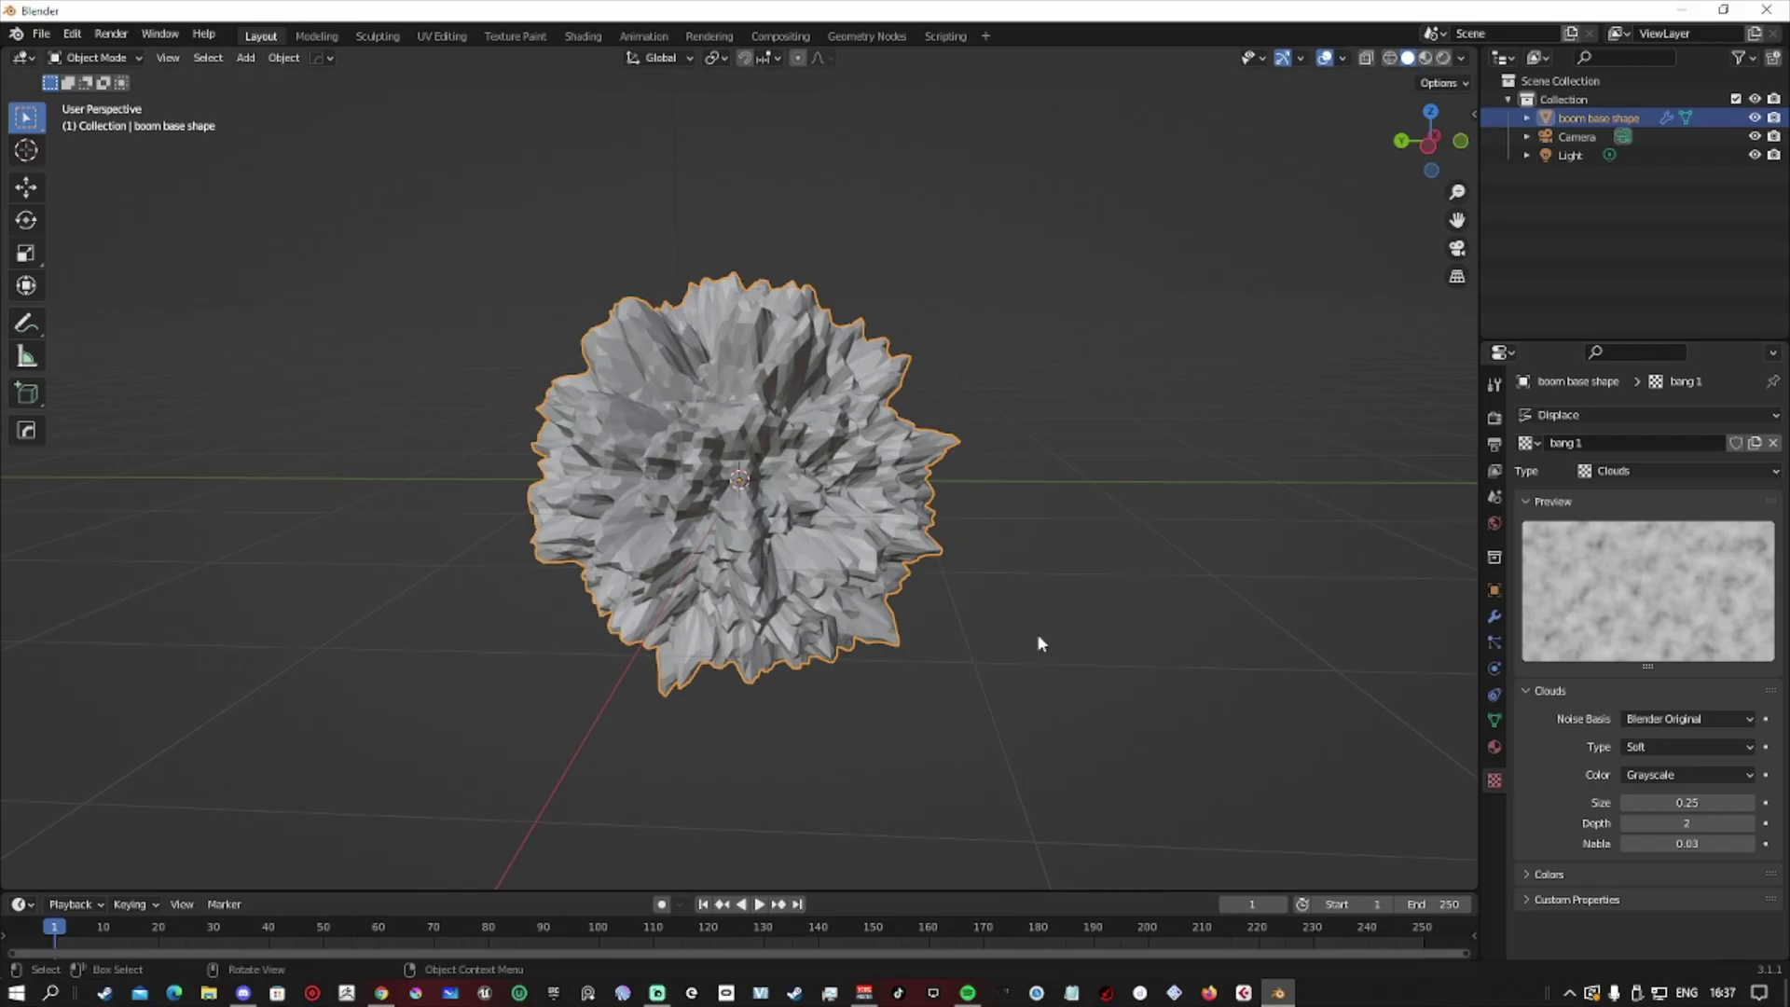
Step: Shade the jagged blob smooth
{"action": "right_click", "coordinate": [809, 496]}
{"action": "left_click", "coordinate": [802, 493]}
{"action": "mouse_move", "coordinate": [802, 492]}
{"action": "middle_mouse_down"}
{"action": "mouse_move", "coordinate": [679, 478]}
{"action": "mouse_move", "coordinate": [714, 445]}
{"action": "mouse_move", "coordinate": [865, 610]}
{"action": "middle_mouse_up"}
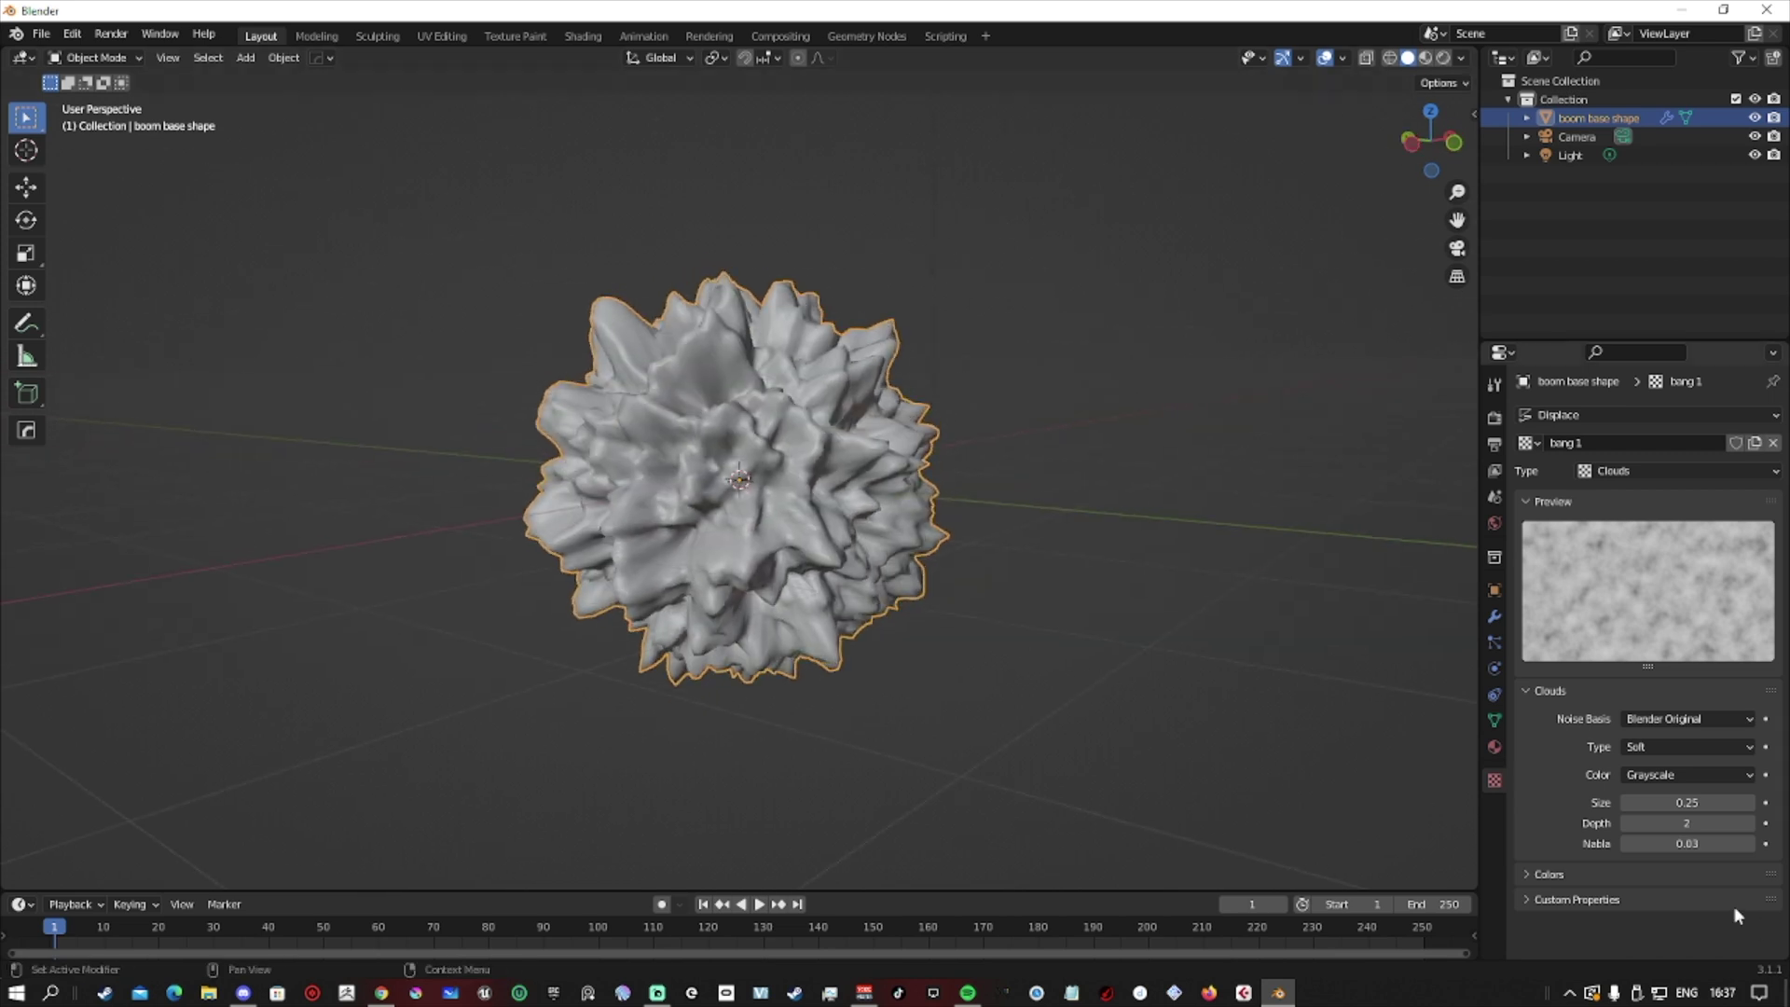
Step: Switch the texture to Voronoi and set its color ramp stops to 0.570 and 0.900
{"action": "left_click_drag", "start_coordinate": [1658, 800], "coordinate": [1744, 800]}
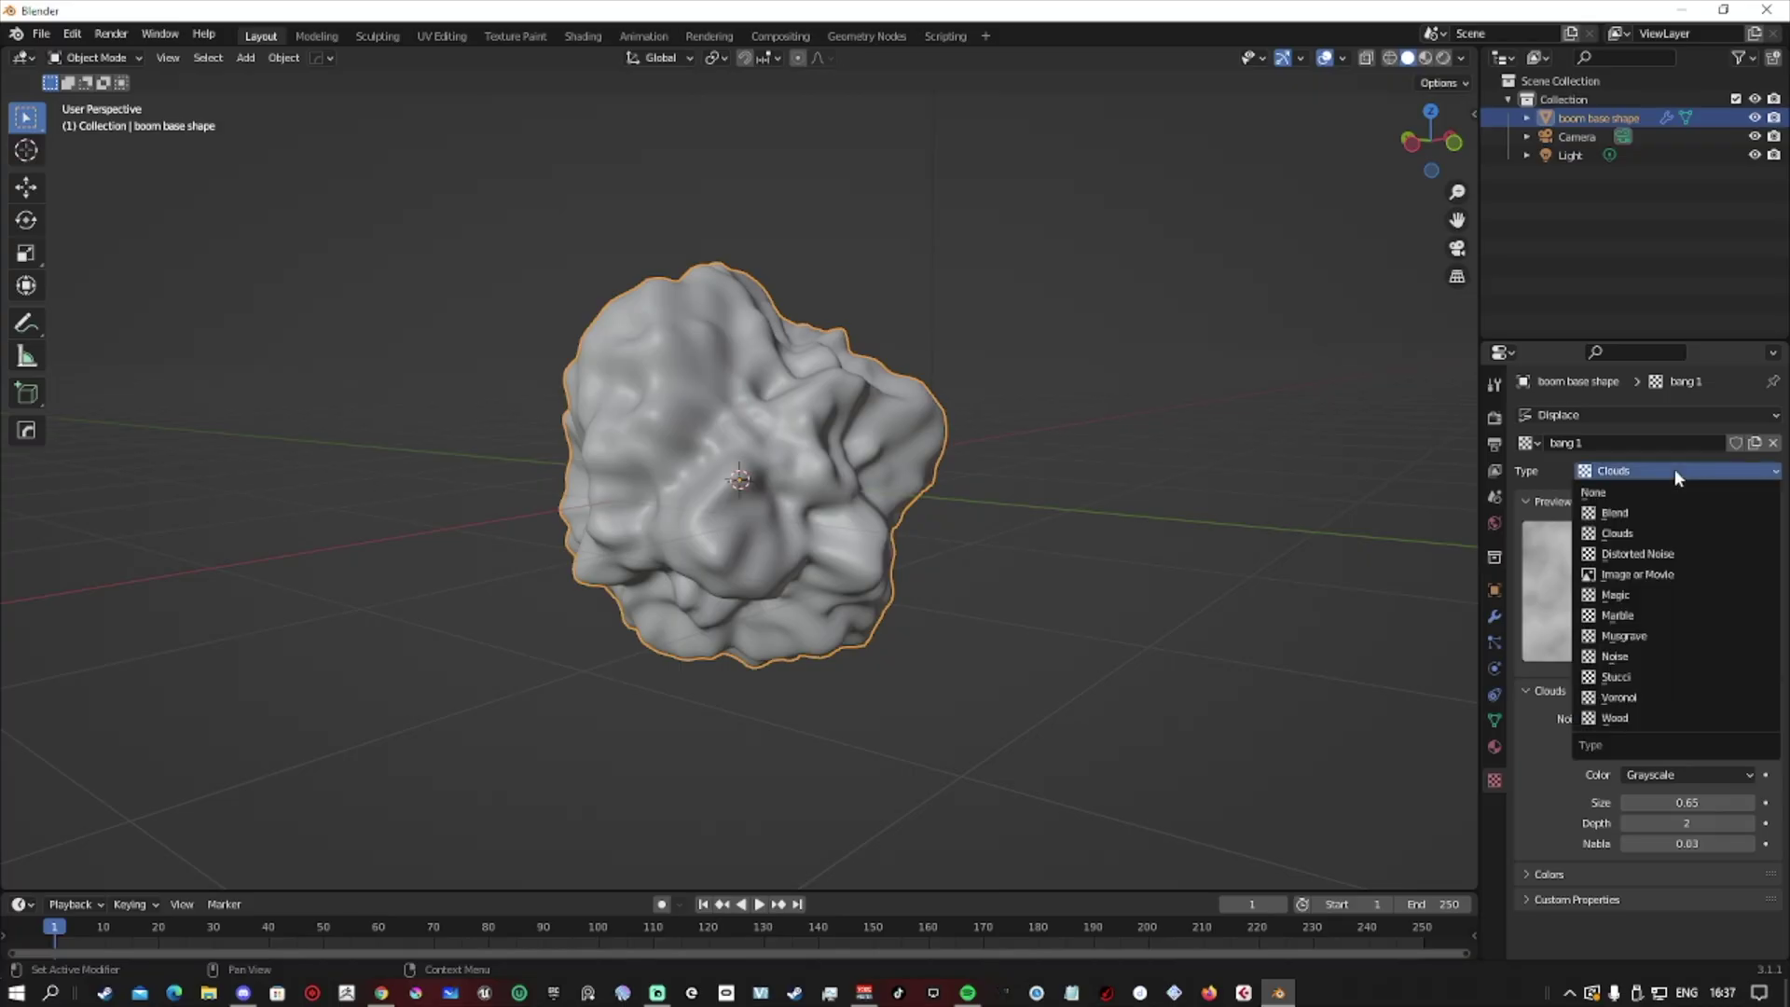
{"action": "left_click", "coordinate": [1648, 686]}
{"action": "scroll", "coordinate": [1645, 684], "scroll_direction": "down", "scroll_amount": 8}
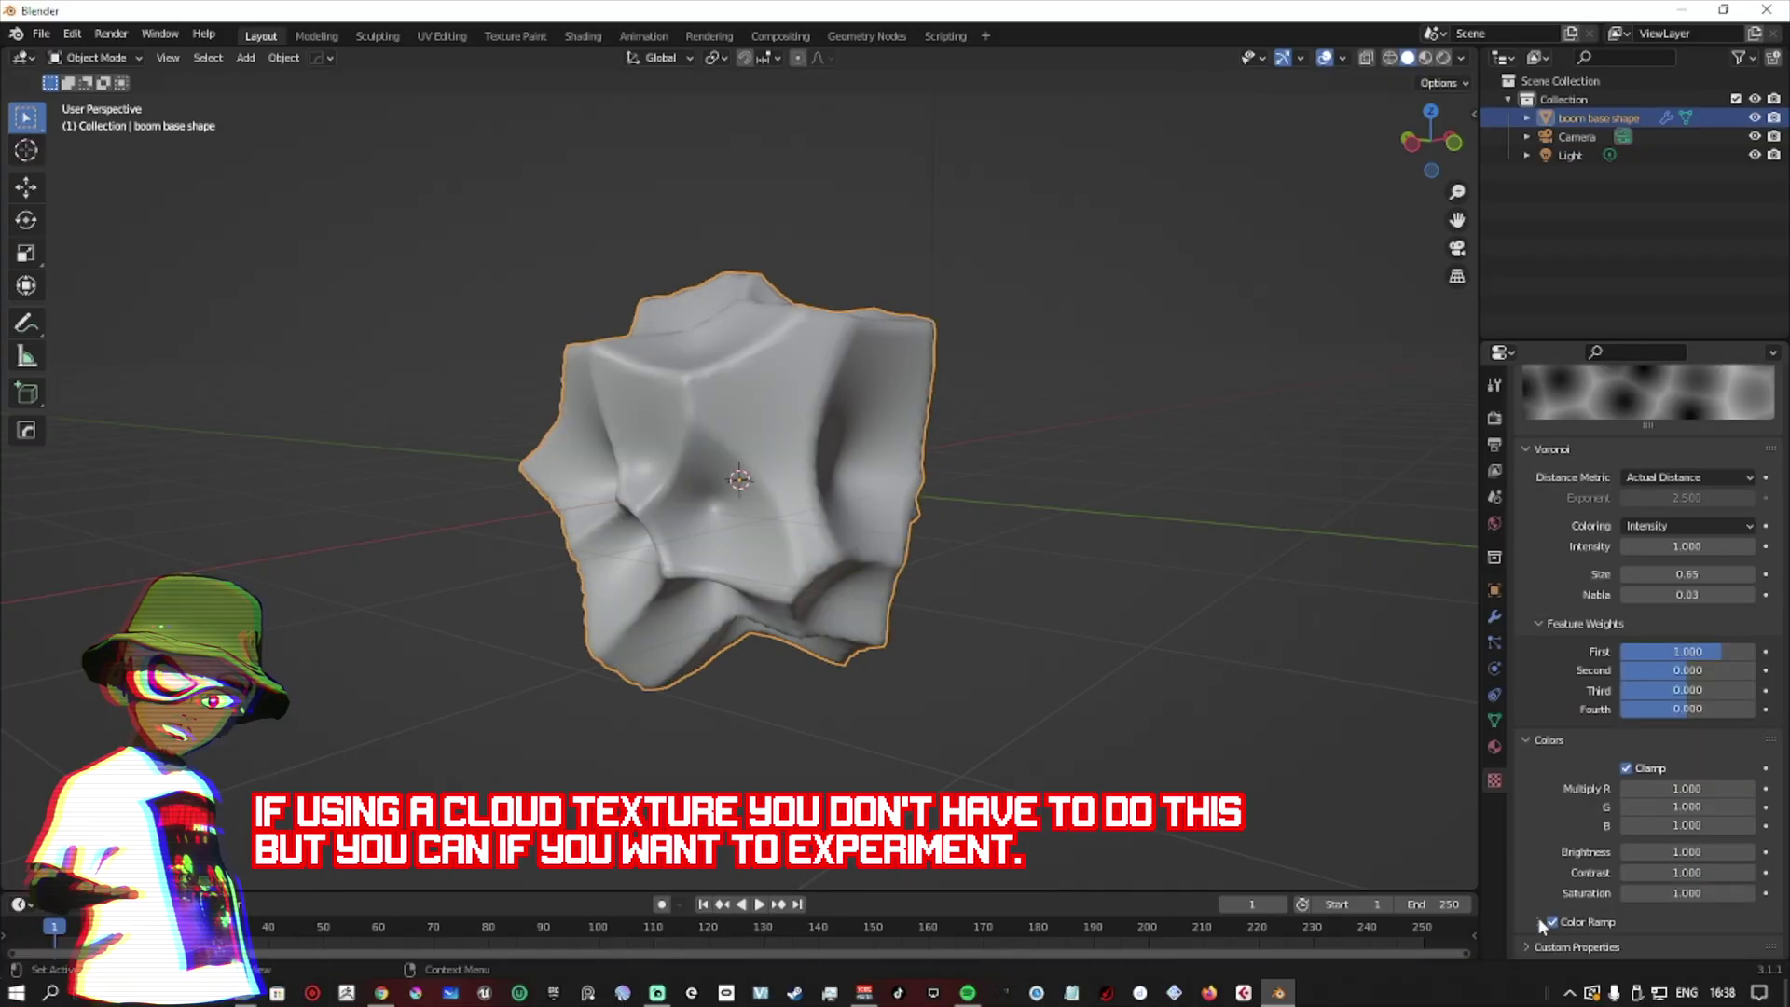
{"action": "left_click_drag", "start_coordinate": [1591, 889], "coordinate": [1503, 892]}
{"action": "left_click_drag", "start_coordinate": [1768, 889], "coordinate": [1751, 890]}
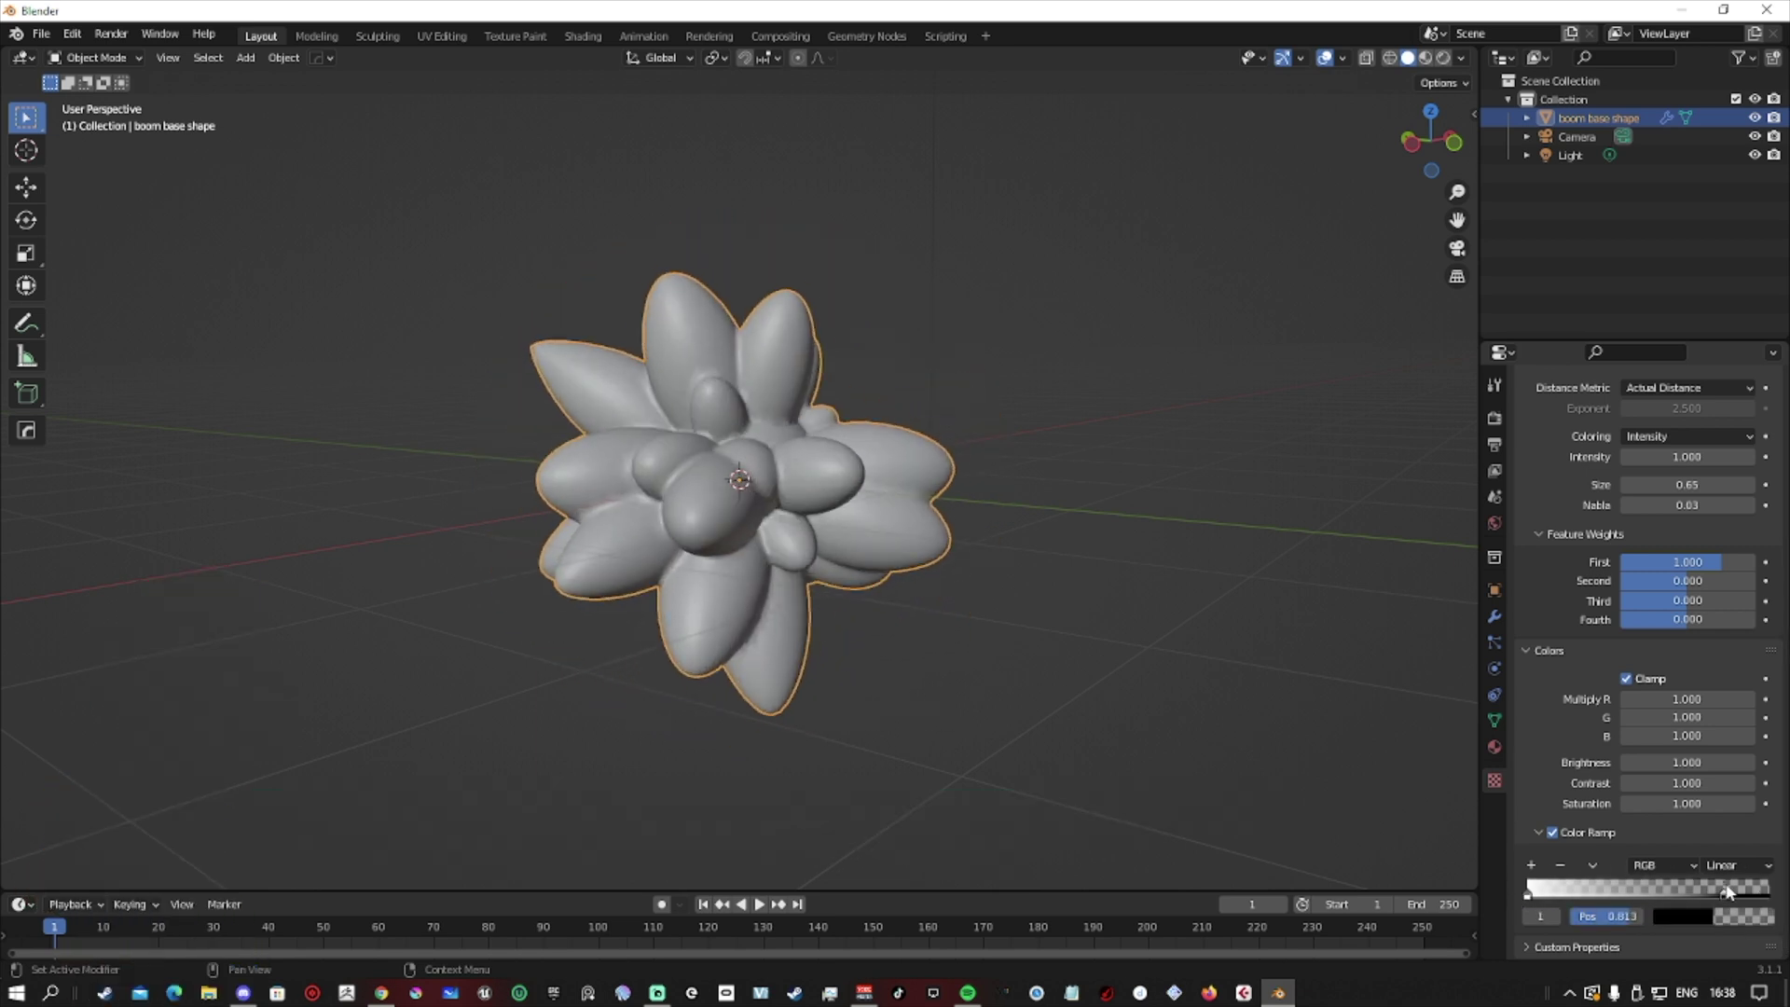
Step: Set Voronoi intensity 0.530 and size 0.86, and rename the texture 'boom 1'
{"action": "scroll", "coordinate": [1656, 763], "scroll_direction": "up", "scroll_amount": 5}
{"action": "left_click_drag", "start_coordinate": [1656, 763], "coordinate": [1604, 763]}
{"action": "scroll", "coordinate": [1654, 692], "scroll_direction": "up", "scroll_amount": 2}
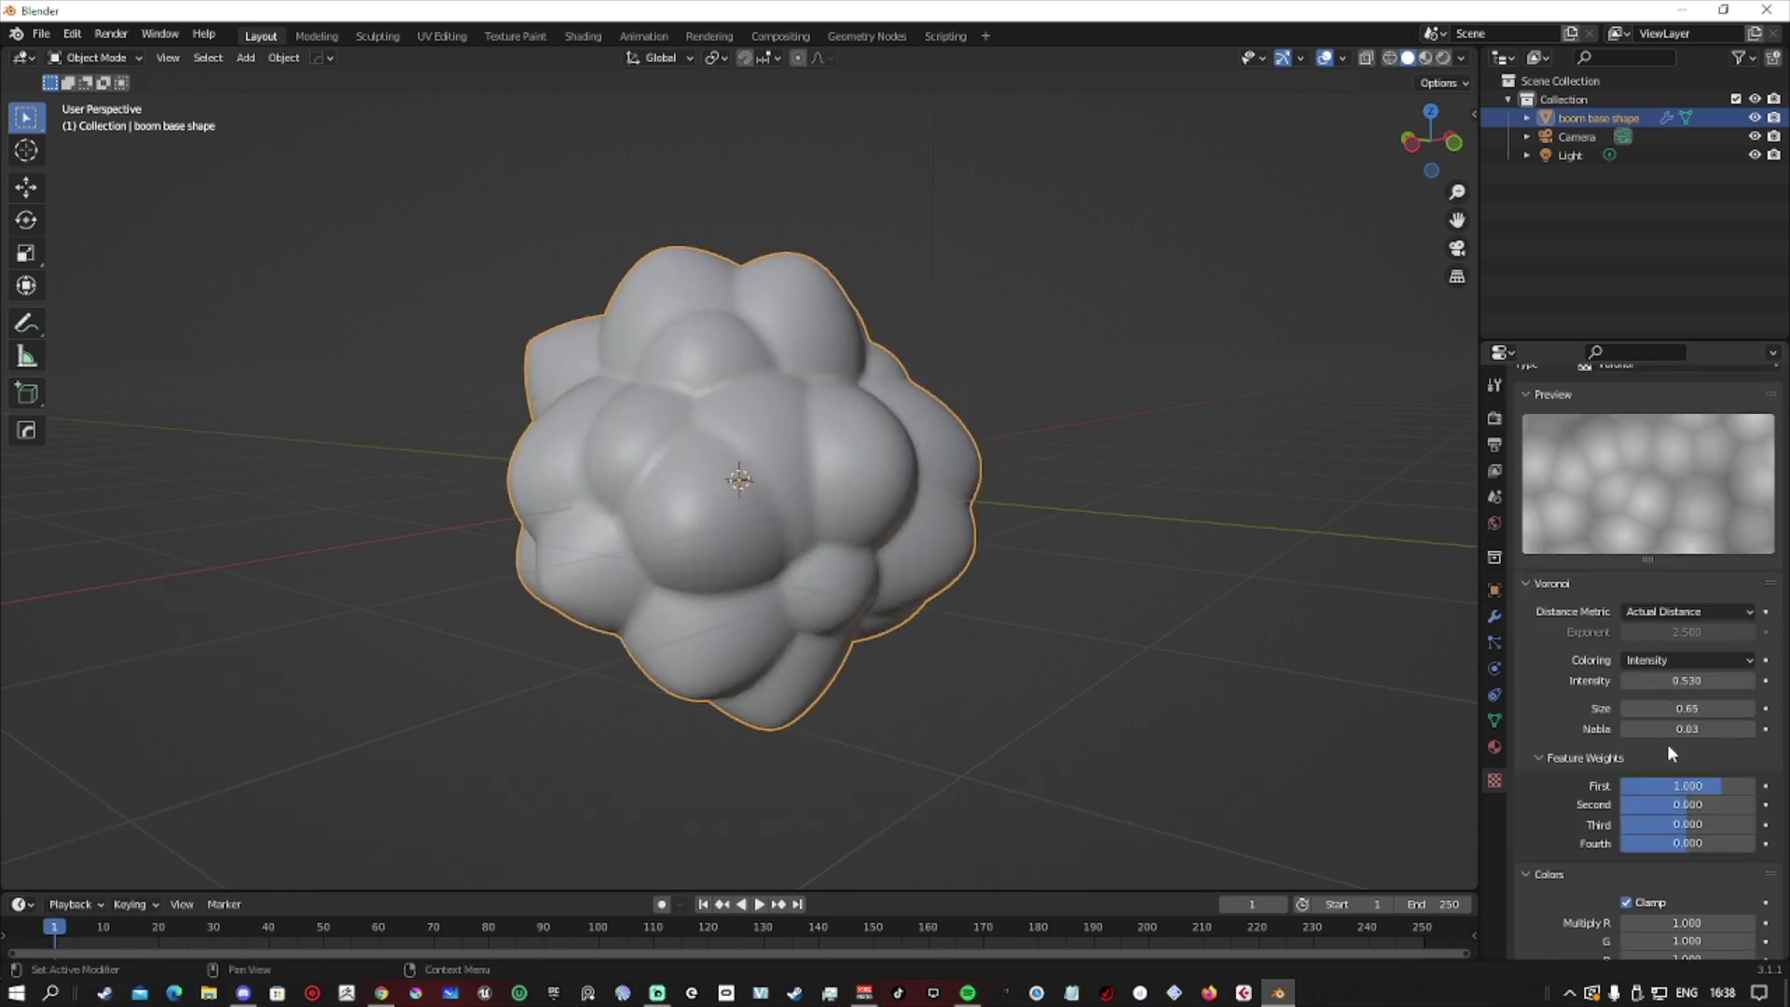
{"action": "left_click_drag", "start_coordinate": [1654, 691], "coordinate": [1632, 692]}
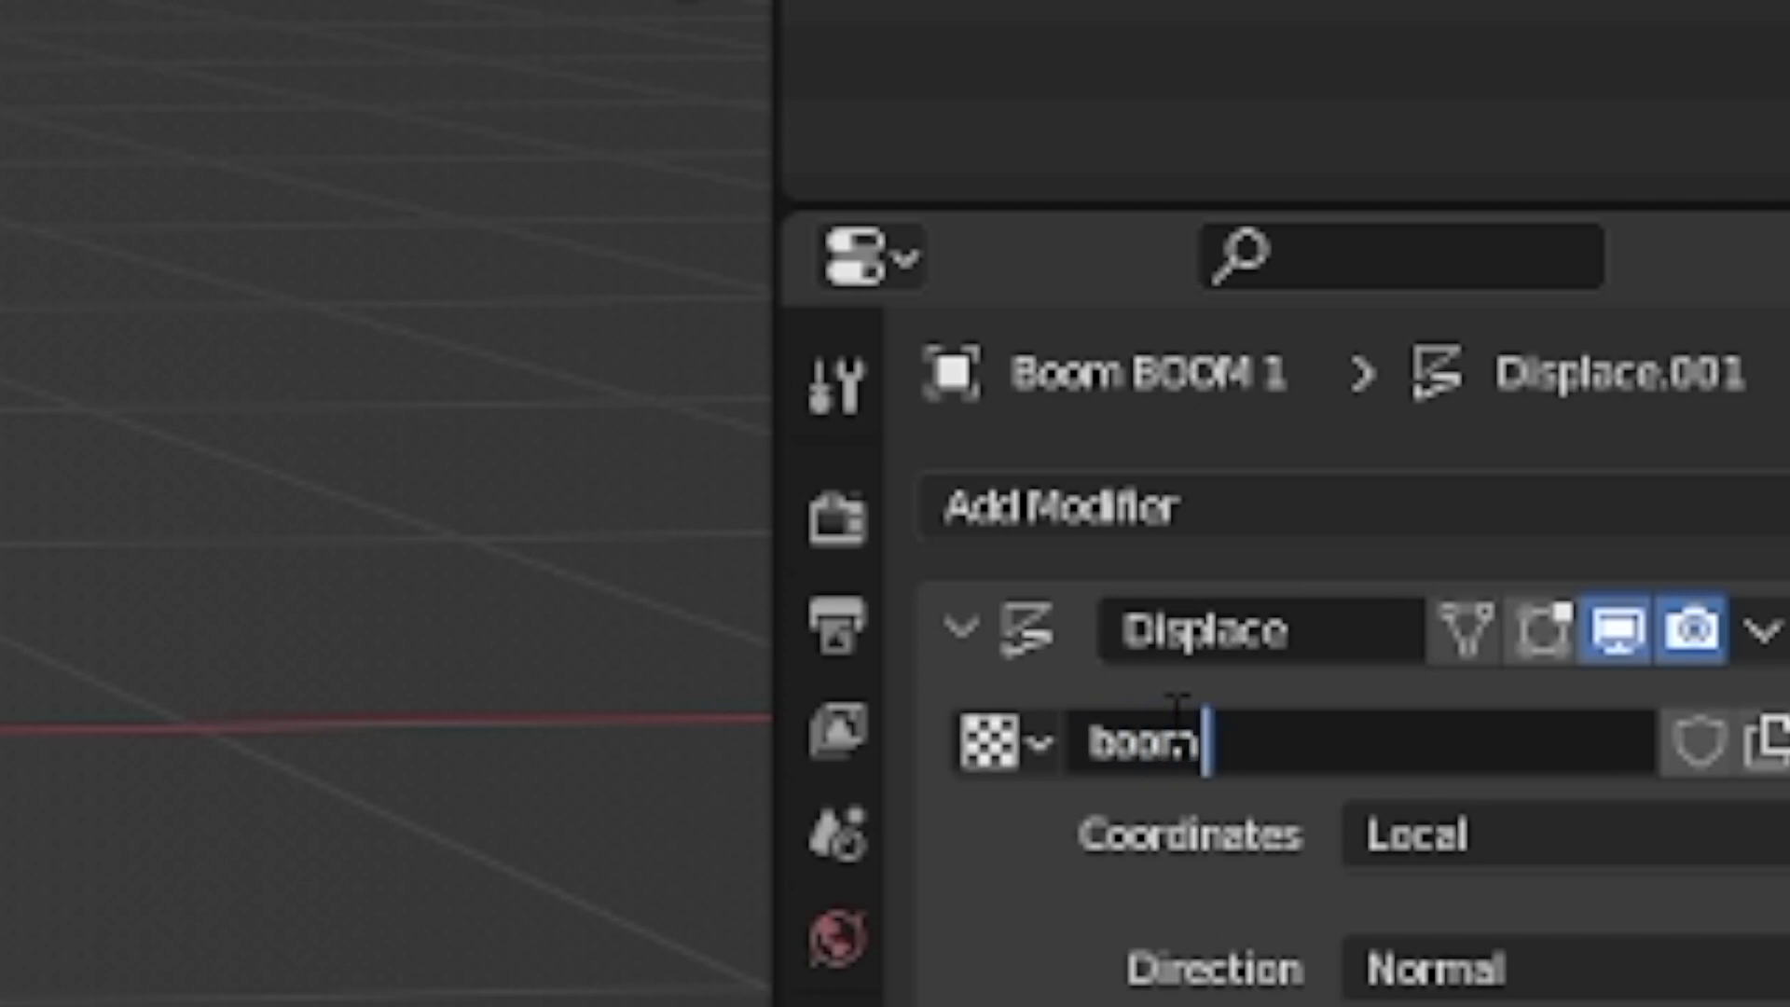
{"action": "key", "text": "BackSpace"}
{"action": "type", "text": "1"}
{"action": "key", "text": "Return"}
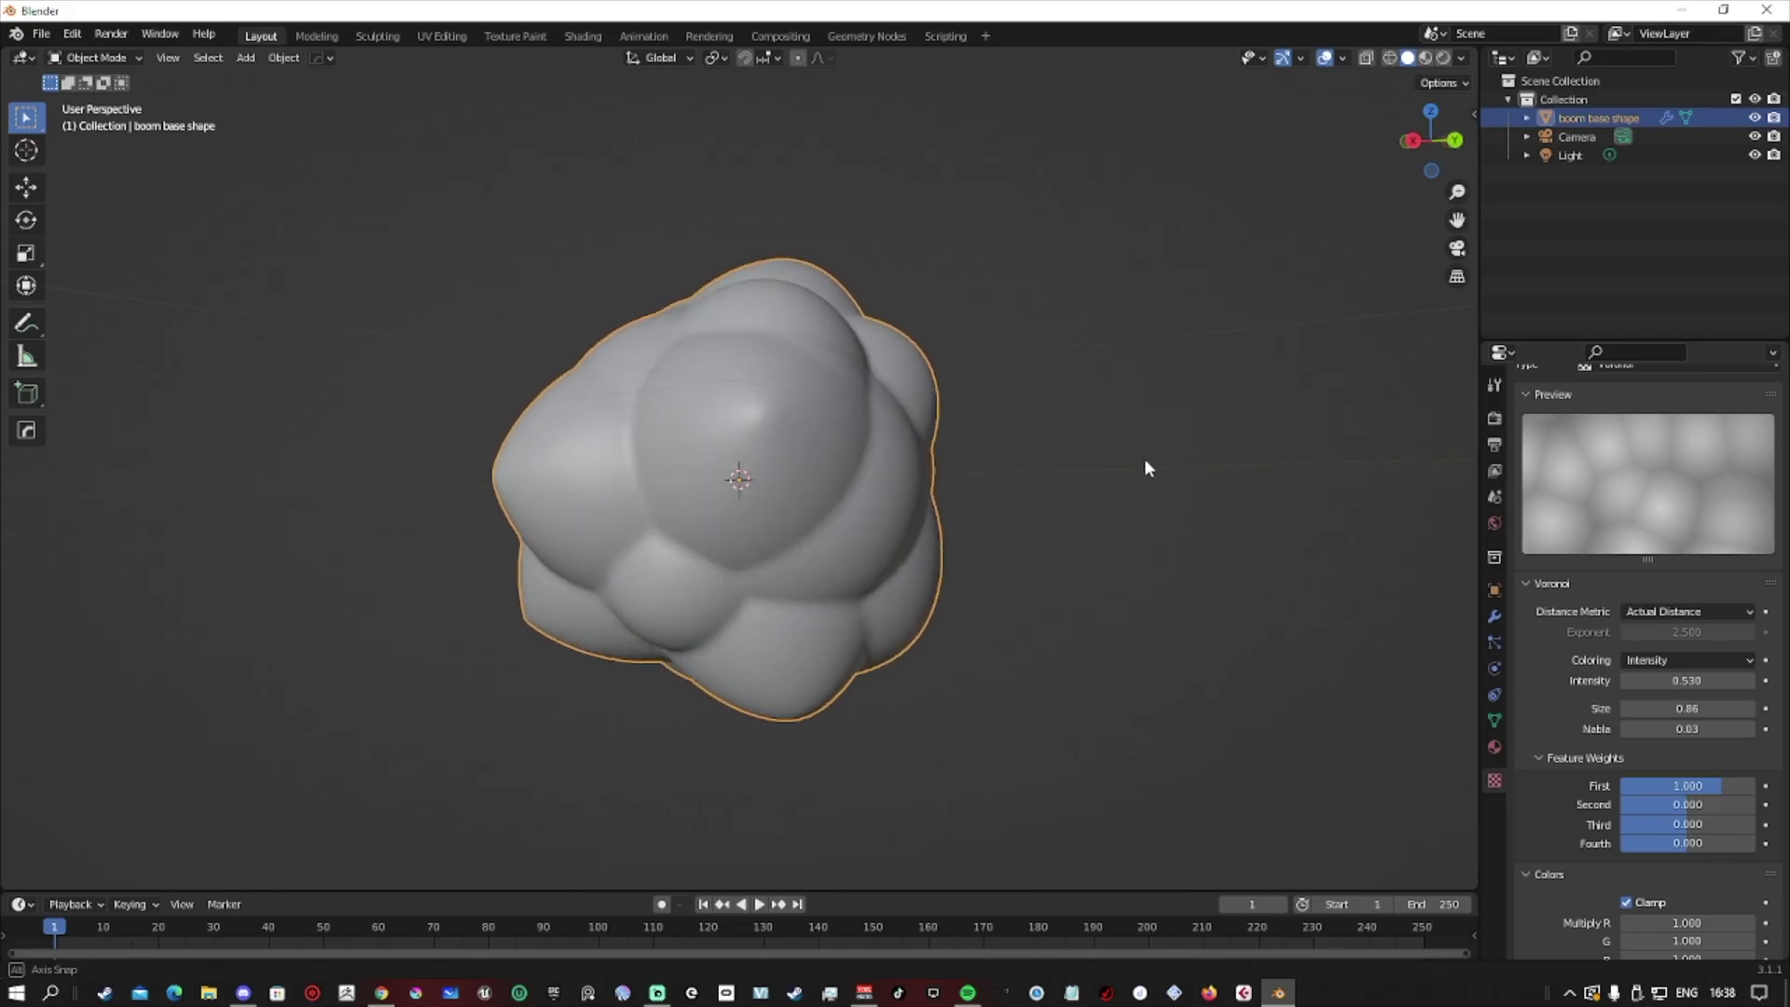
{"action": "middle_click_drag", "start_coordinate": [1144, 457], "coordinate": [940, 506]}
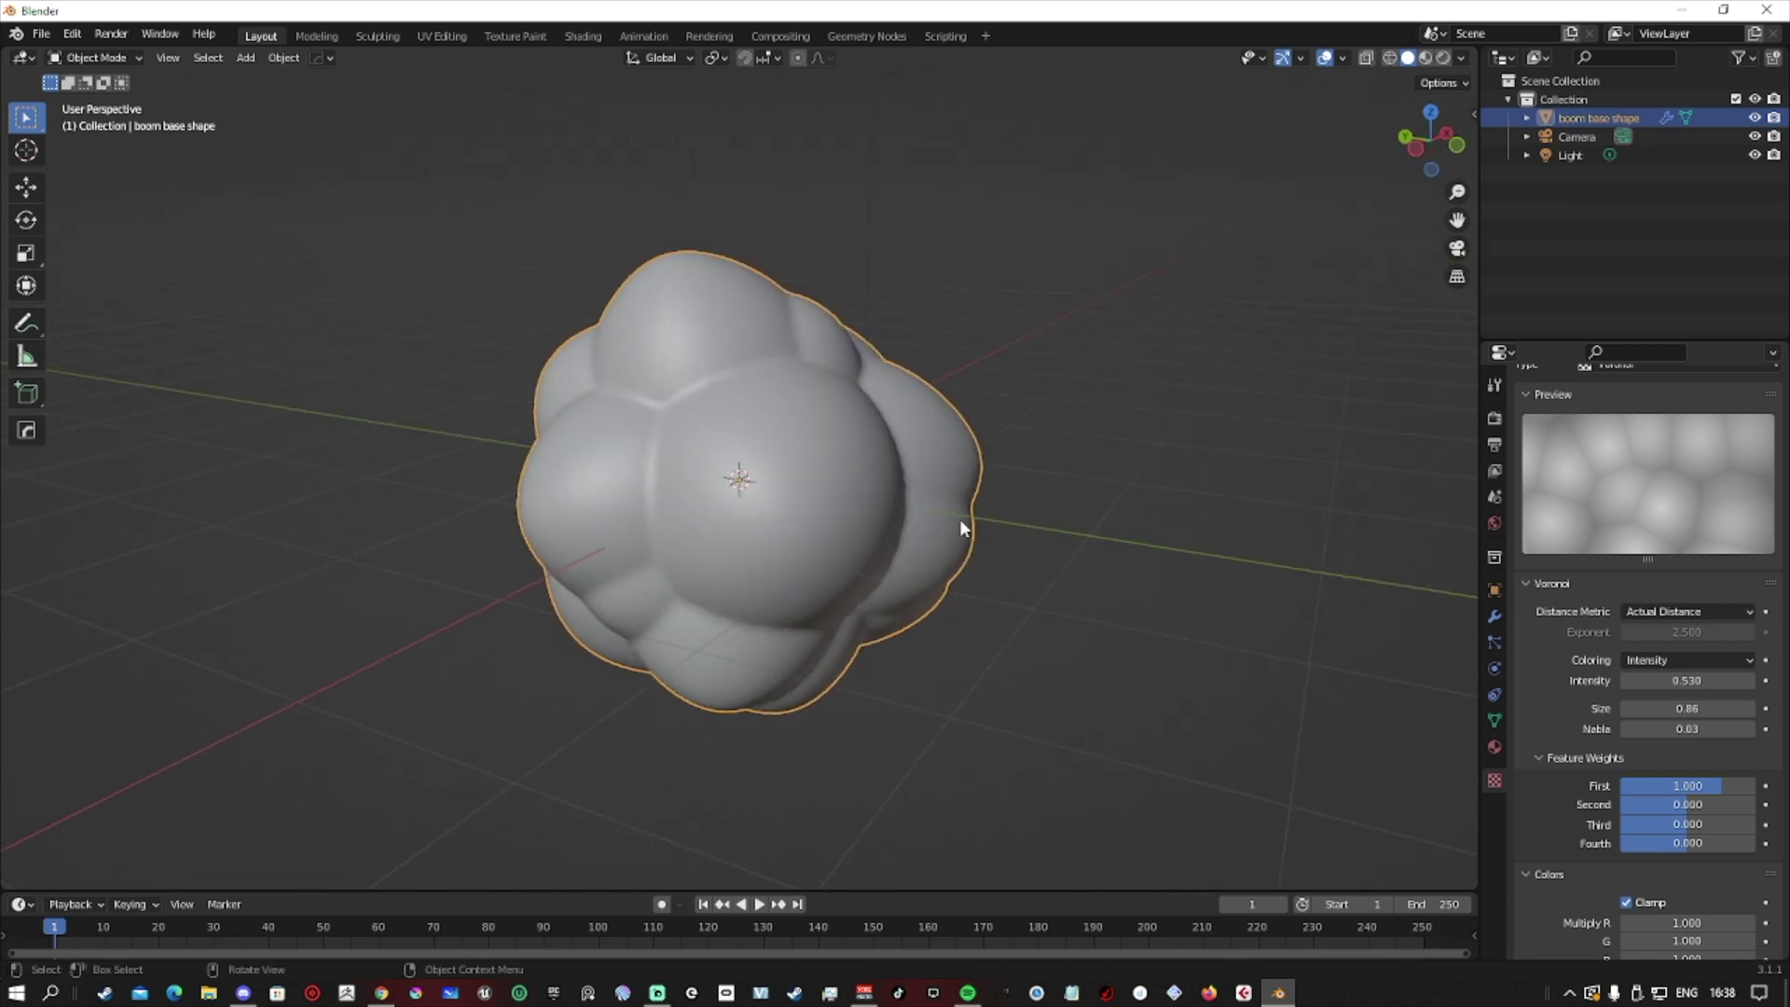
Step: Add a cube empty left of the blob and use it as the Displace modifier's Object coordinates
{"action": "key", "text": "shift+a"}
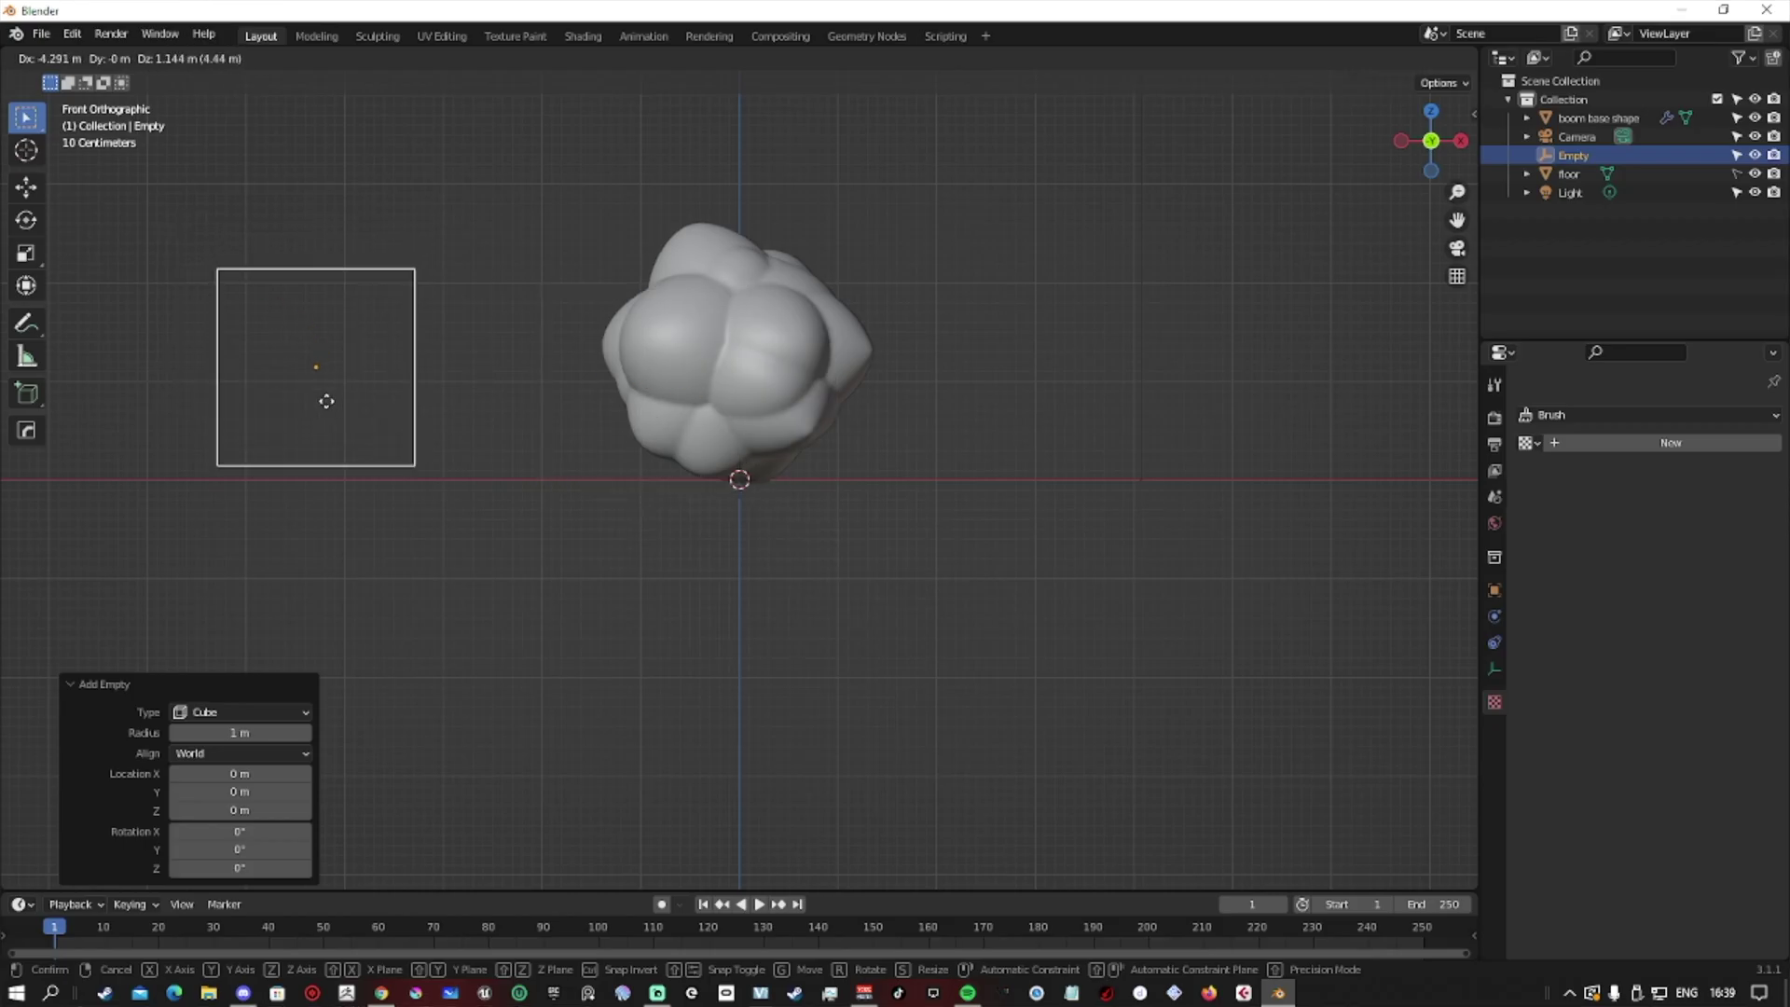
{"action": "left_click", "coordinate": [327, 401]}
{"action": "left_click", "coordinate": [714, 347]}
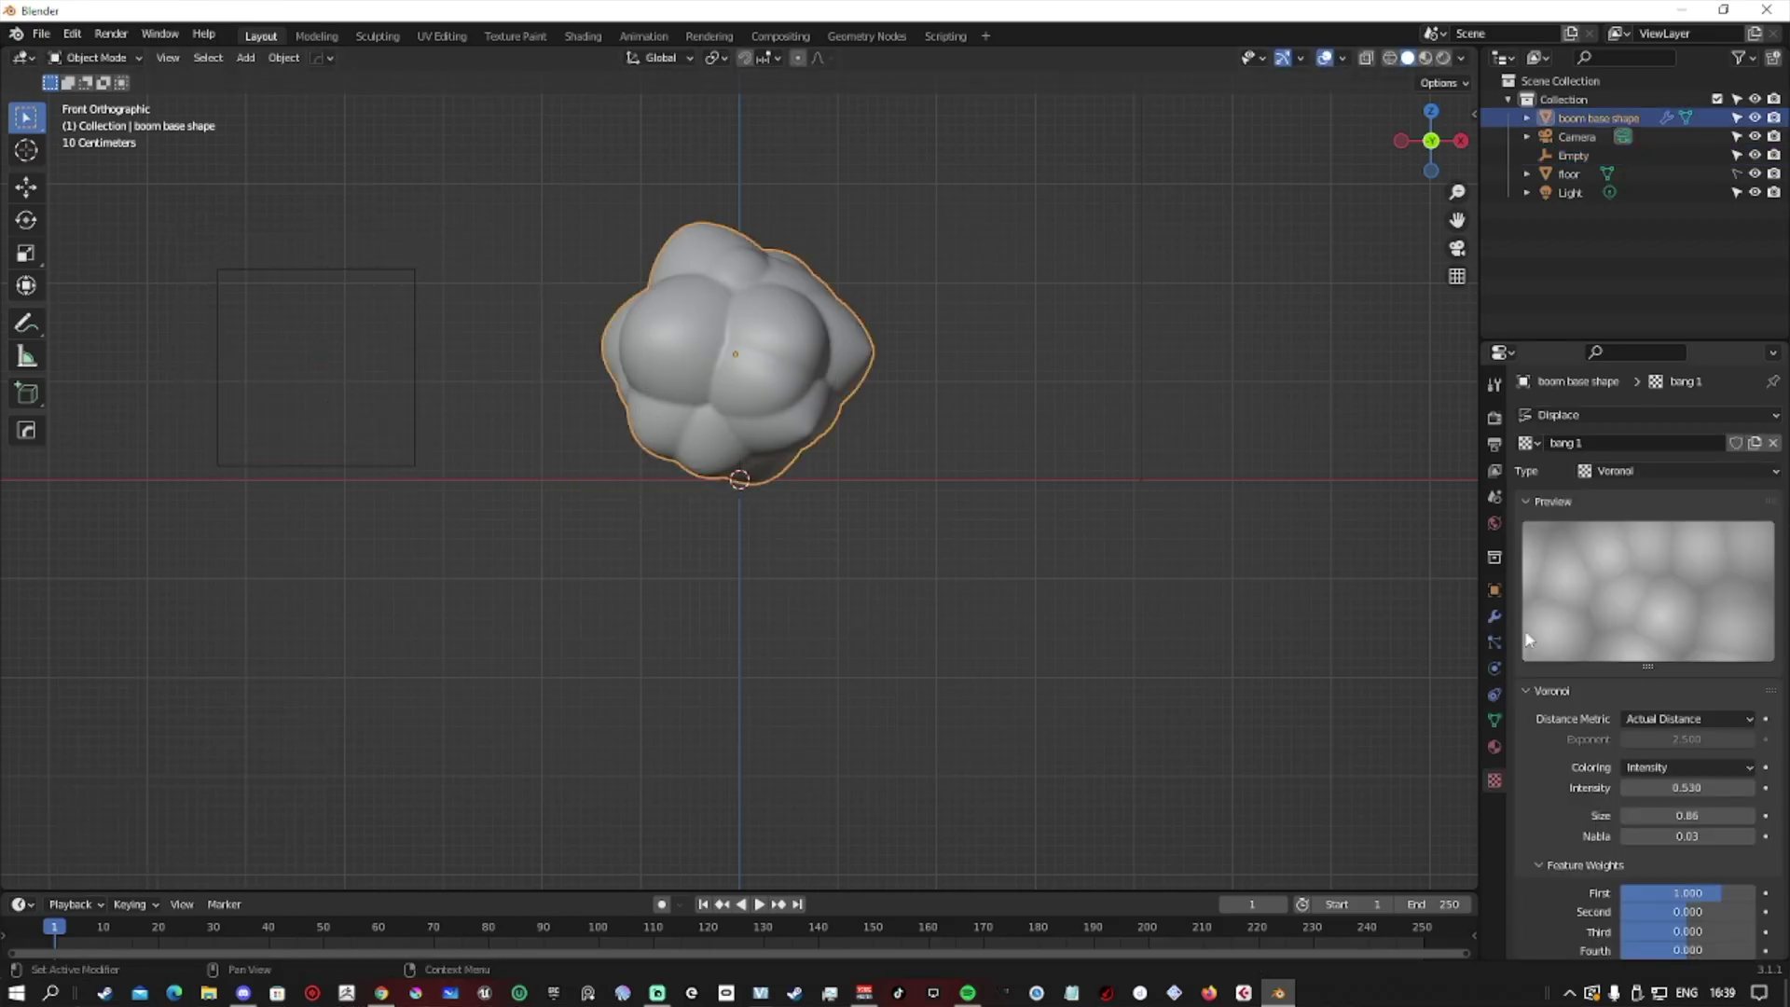
{"action": "left_click", "coordinate": [1494, 619]}
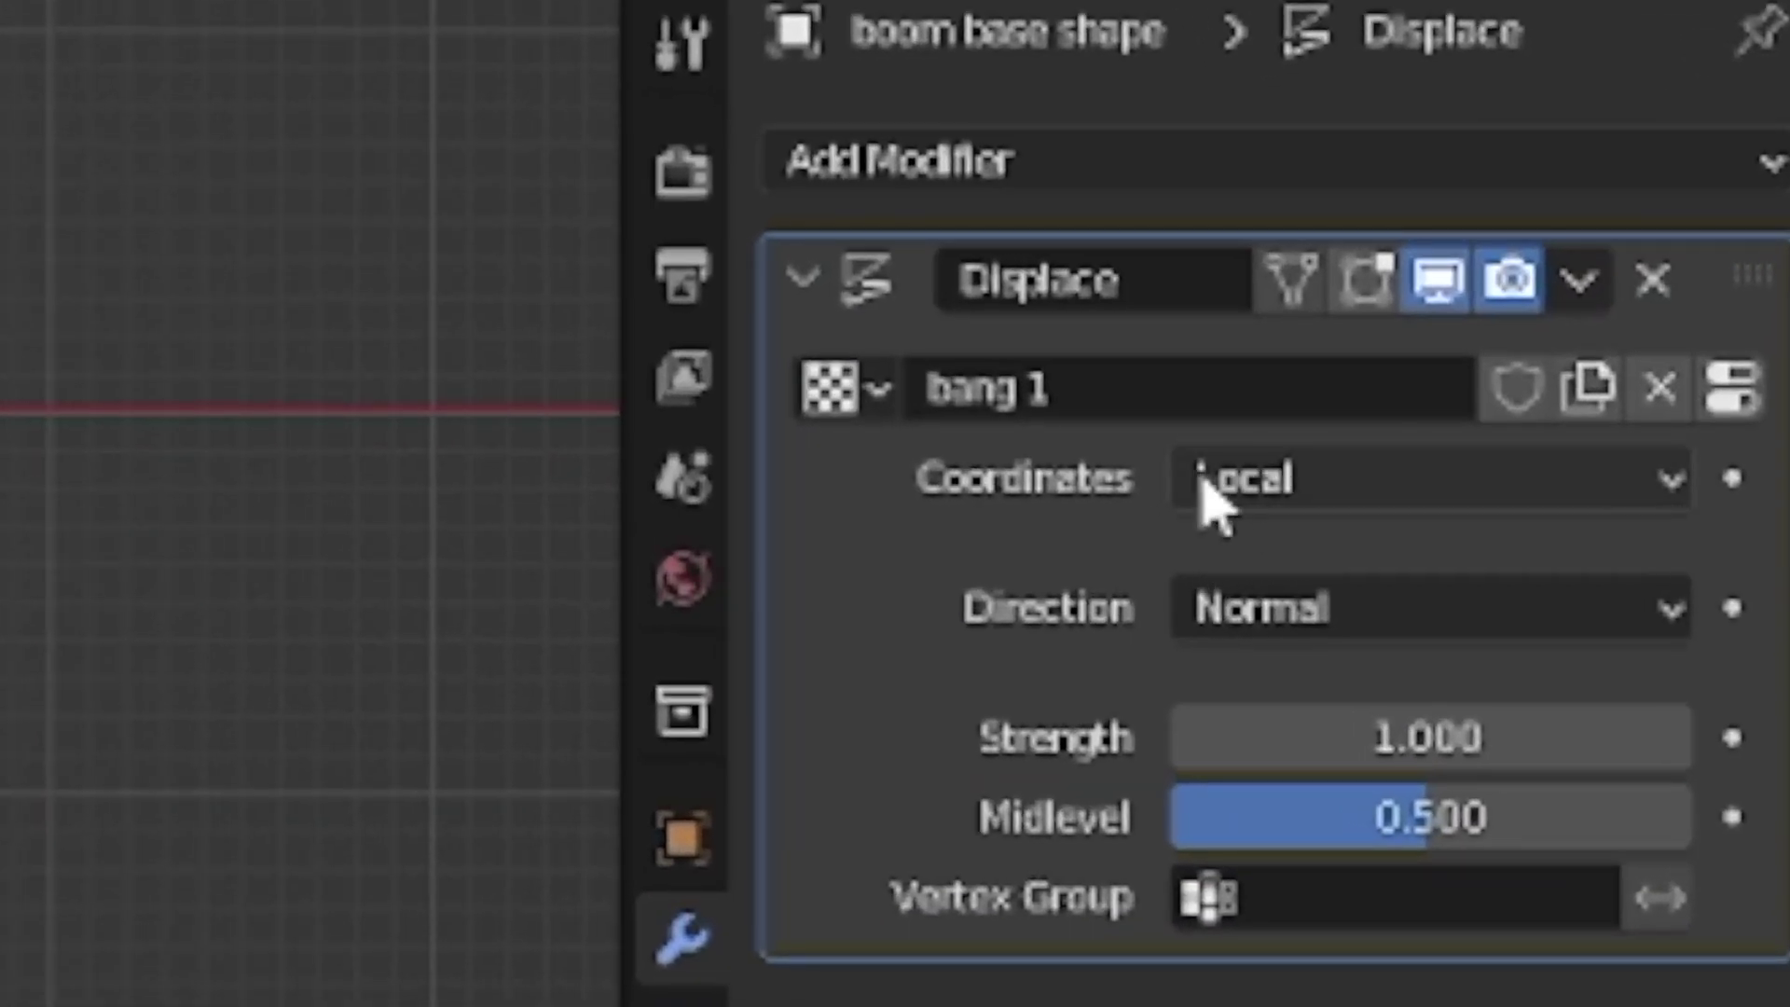
{"action": "left_click", "coordinate": [1250, 485]}
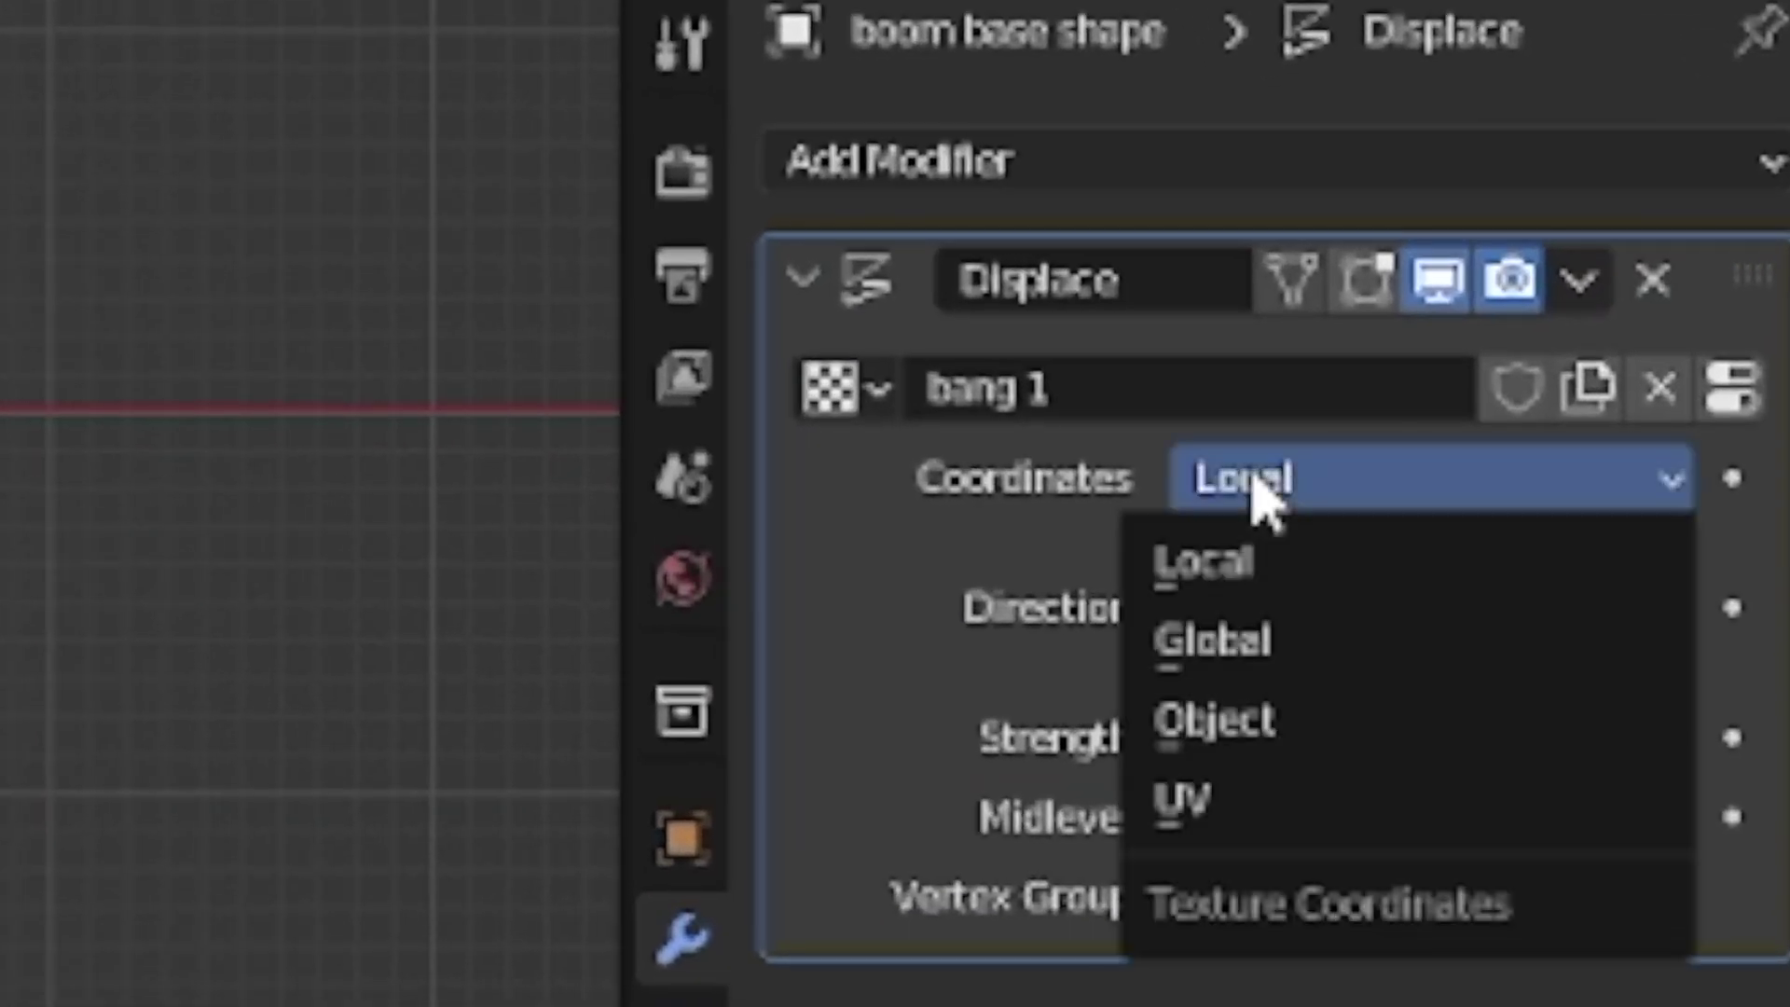
{"action": "left_click", "coordinate": [1221, 725]}
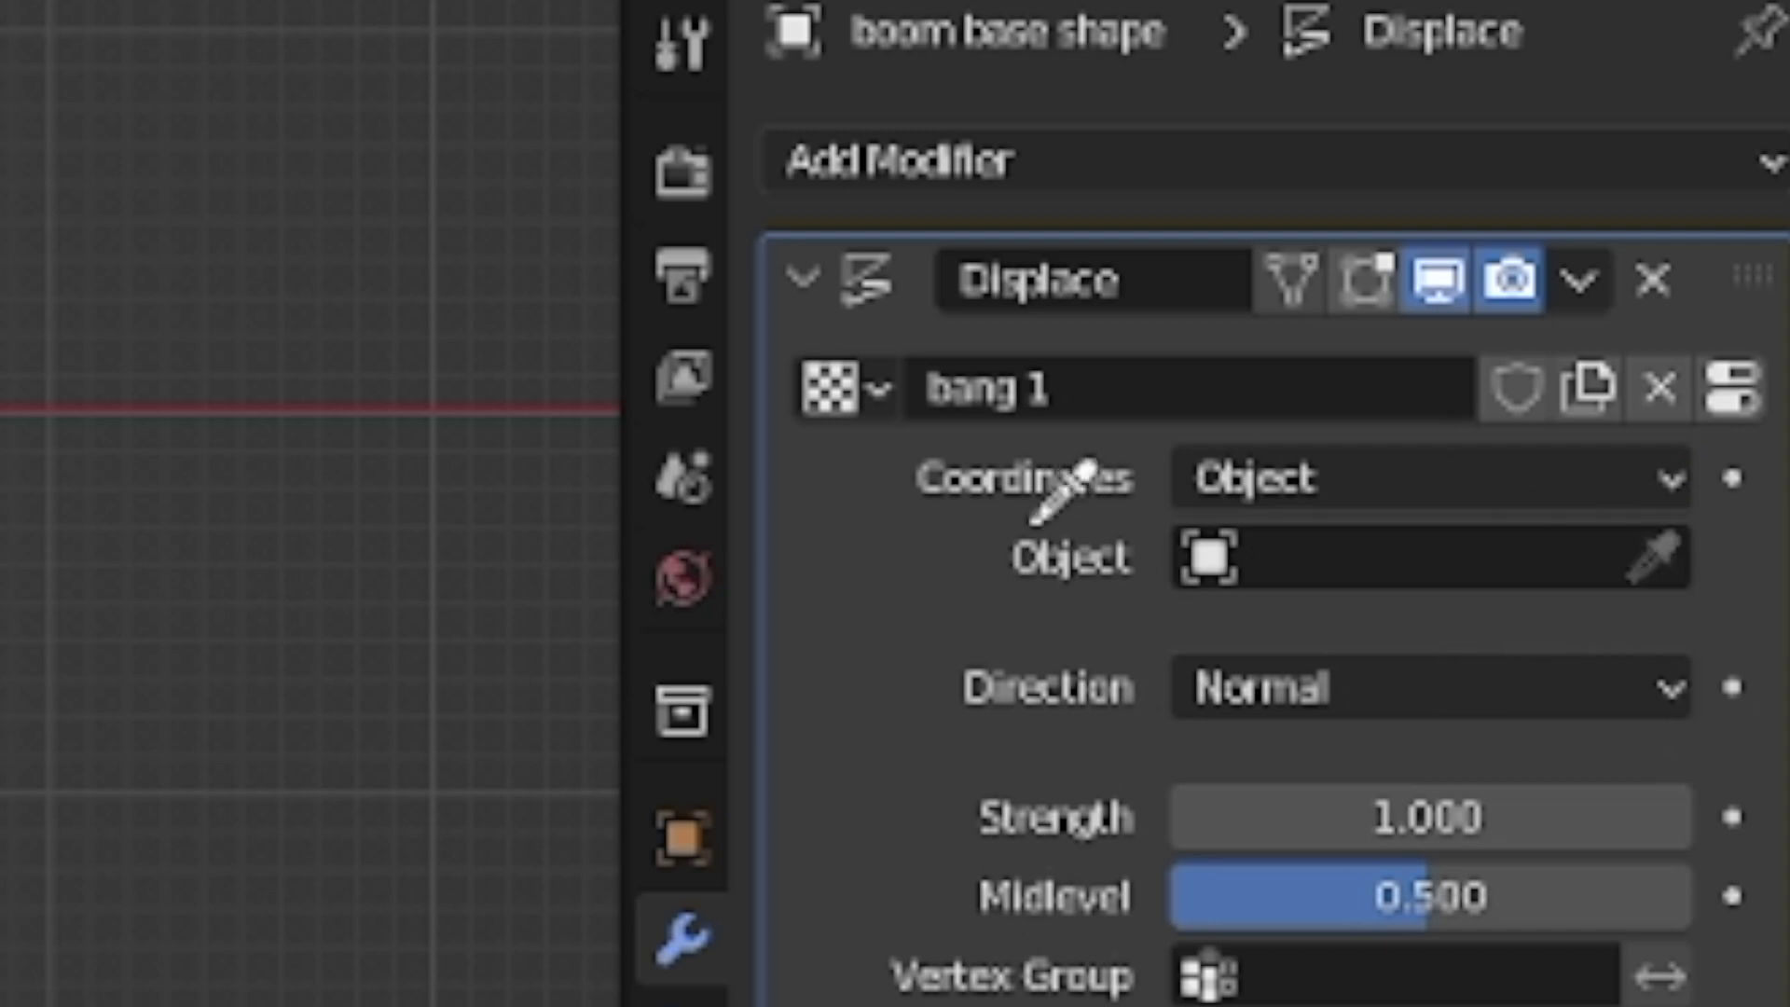
{"action": "left_click", "coordinate": [1653, 557]}
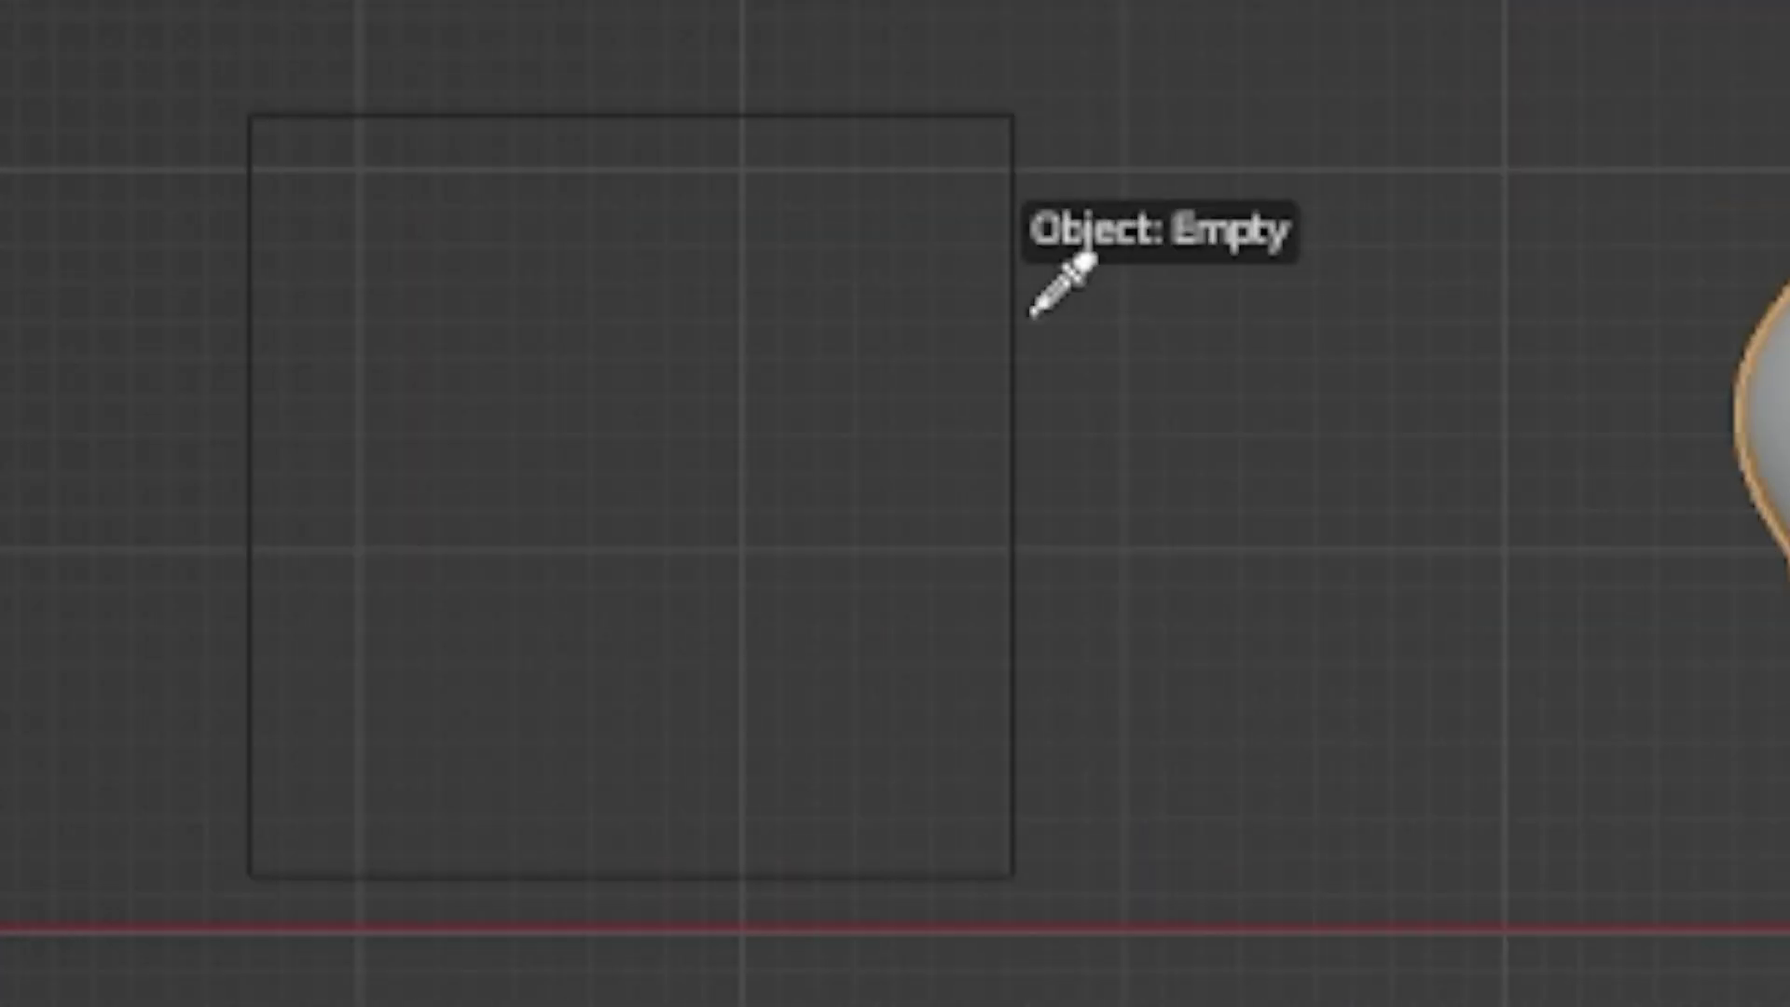
{"action": "left_click", "coordinate": [1044, 311]}
Step: Rename the cube empty 'Boom shape control'
{"action": "left_click", "coordinate": [415, 331]}
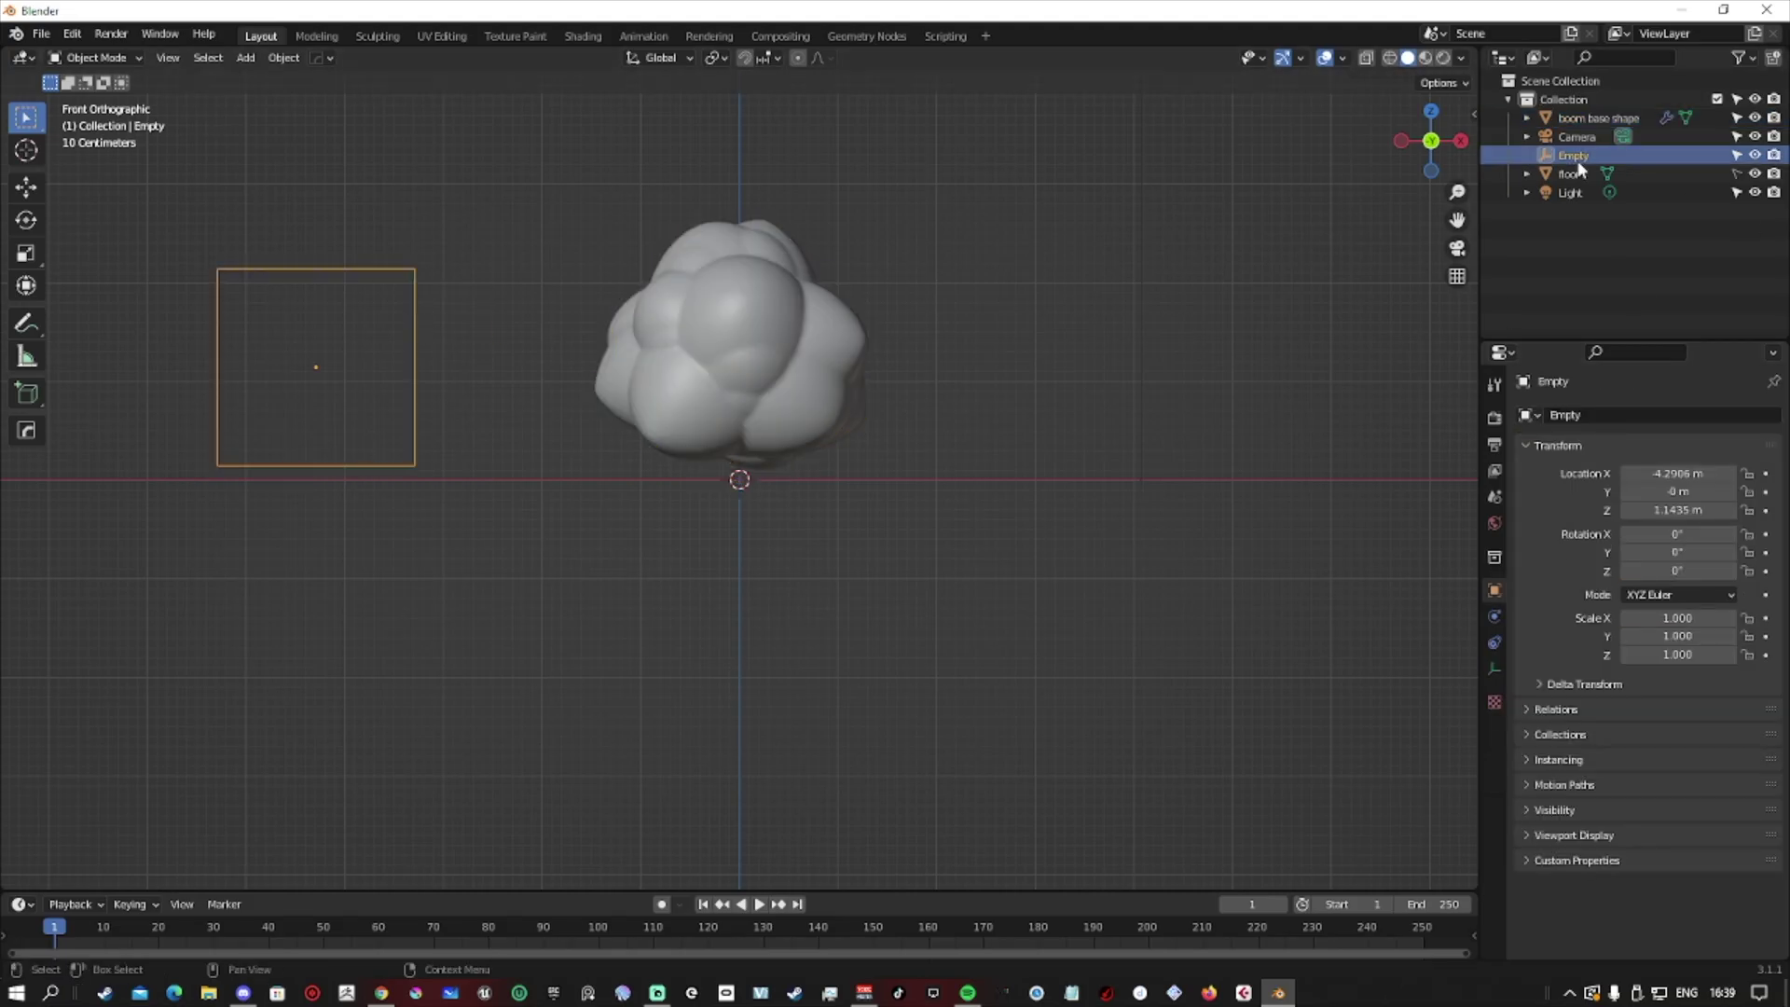
{"action": "type", "text": "Boom shape control"}
{"action": "key", "text": "Return"}
{"action": "key", "text": "g"}
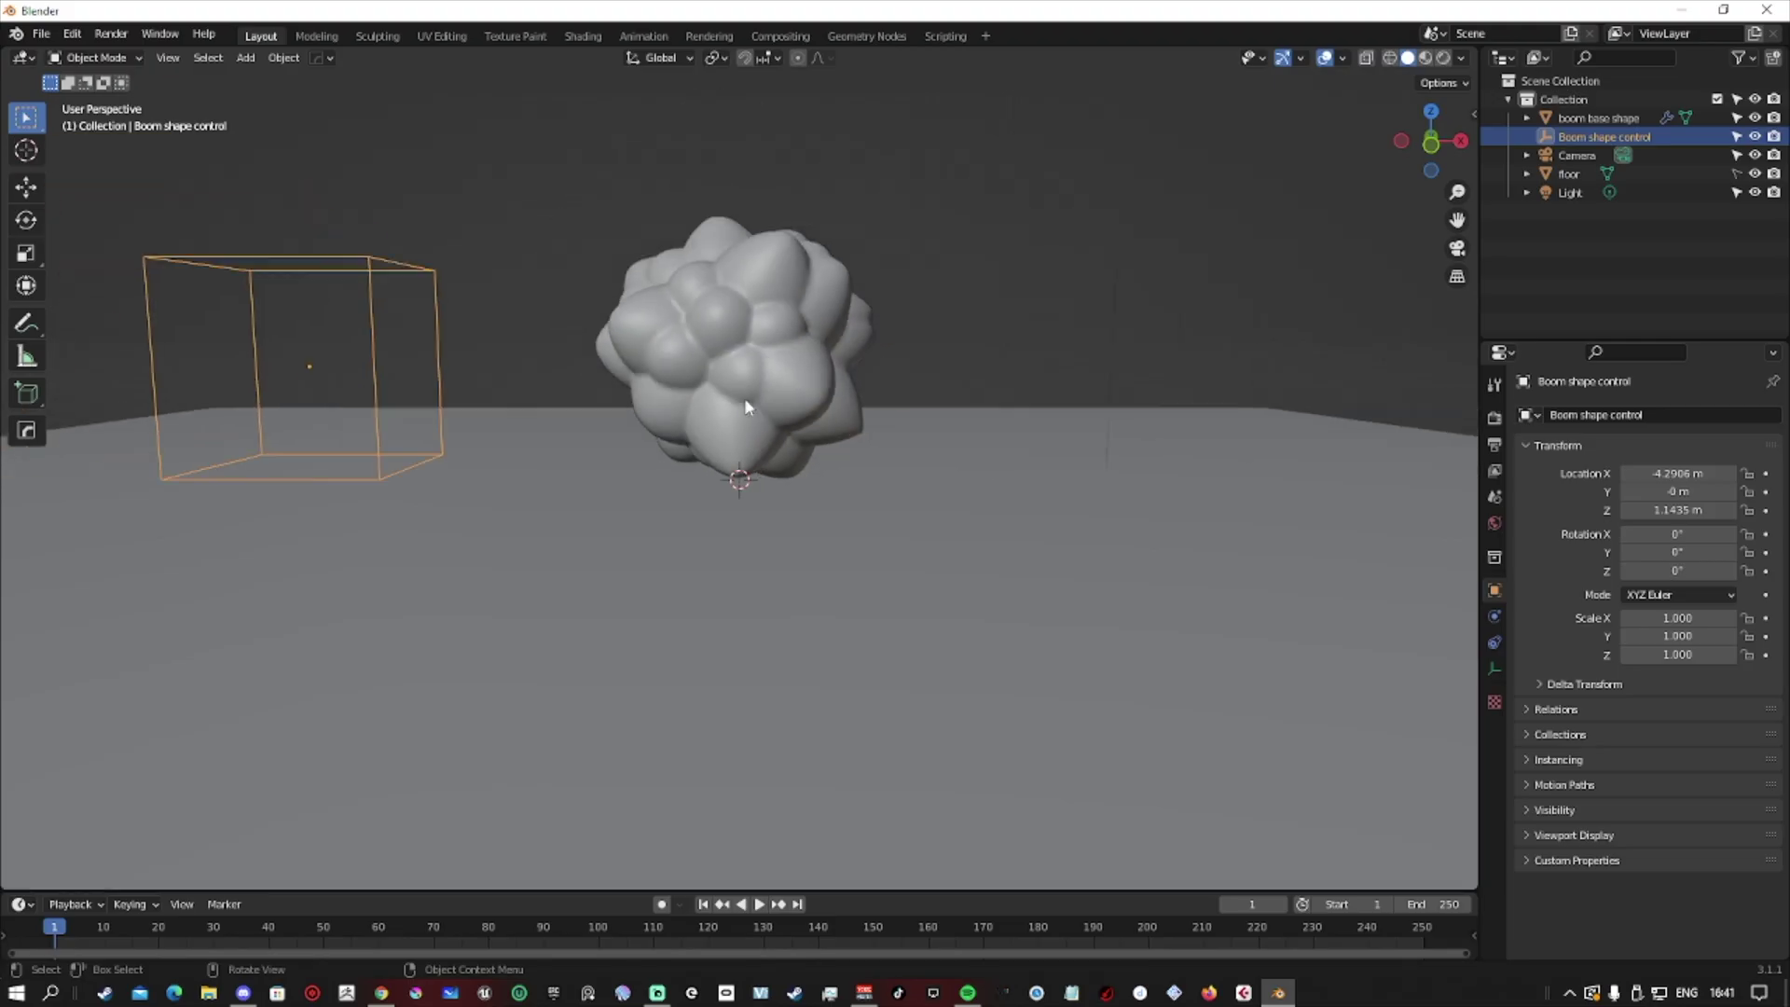
Step: Make two duplicates of the blob, scaling the second to 1.247
{"action": "left_click", "coordinate": [746, 406]}
{"action": "key", "text": "shift+d"}
{"action": "left_click", "coordinate": [1005, 473]}
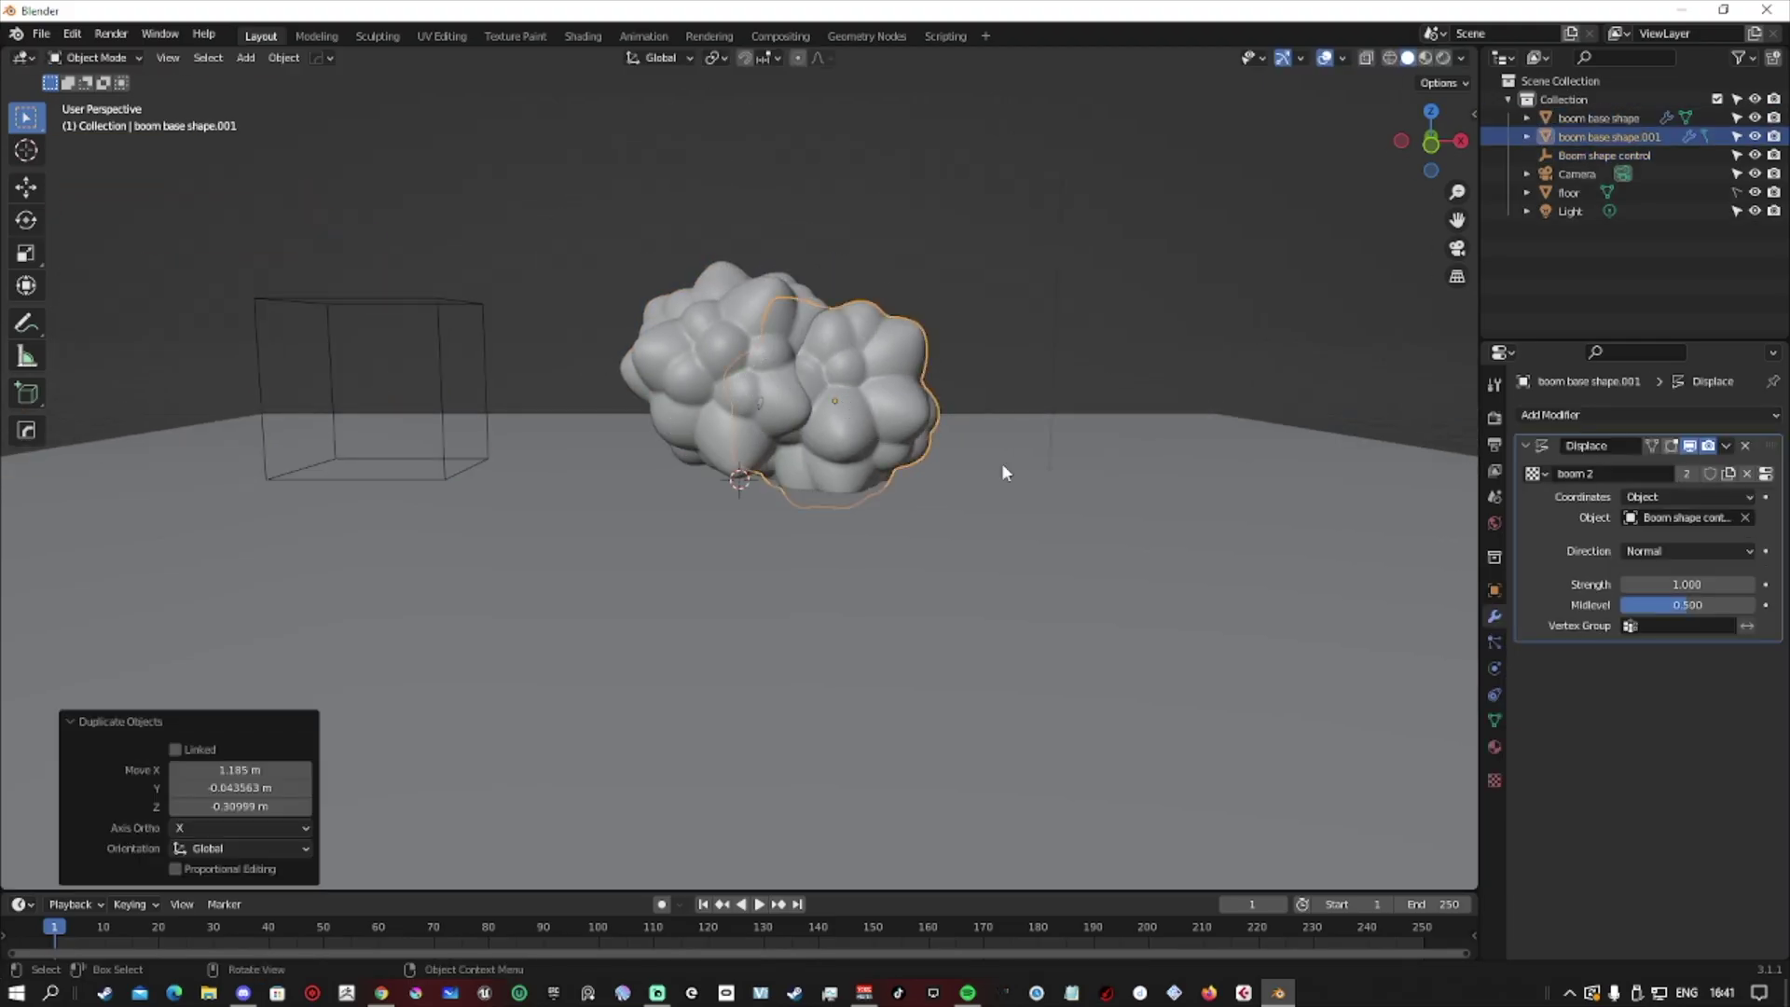
{"action": "left_click_drag", "start_coordinate": [929, 450], "coordinate": [913, 466]}
{"action": "middle_click_drag", "start_coordinate": [914, 466], "coordinate": [649, 429]}
{"action": "key", "text": "shift+d"}
{"action": "left_click", "coordinate": [793, 504]}
{"action": "key", "text": "g"}
{"action": "left_click", "coordinate": [681, 482]}
{"action": "key", "text": "s"}
{"action": "left_click", "coordinate": [683, 478]}
Step: Discard an extra duplicate, then place a third blob copy beside the cluster
{"action": "key", "text": "shift+d"}
{"action": "right_click", "coordinate": [697, 436]}
{"action": "key", "text": "ctrl+z"}
{"action": "key", "text": "shift+d"}
{"action": "left_click", "coordinate": [770, 436]}
{"action": "middle_click_drag", "start_coordinate": [771, 436], "coordinate": [652, 410]}
{"action": "key", "text": "g"}
{"action": "left_click", "coordinate": [592, 528]}
Step: Add a fourth copy scaled to 1.335 and a fifth, then select all six blobs
{"action": "key", "text": "shift+d"}
{"action": "left_click", "coordinate": [597, 522]}
{"action": "key", "text": "s"}
{"action": "left_click", "coordinate": [616, 485]}
{"action": "key", "text": "shift+d"}
{"action": "left_click", "coordinate": [641, 440]}
{"action": "left_click", "coordinate": [1608, 118]}
{"action": "left_click", "coordinate": [1620, 210], "text": "shift"}
{"action": "key", "text": "shift+a"}
{"action": "mouse_move", "coordinate": [745, 401]}
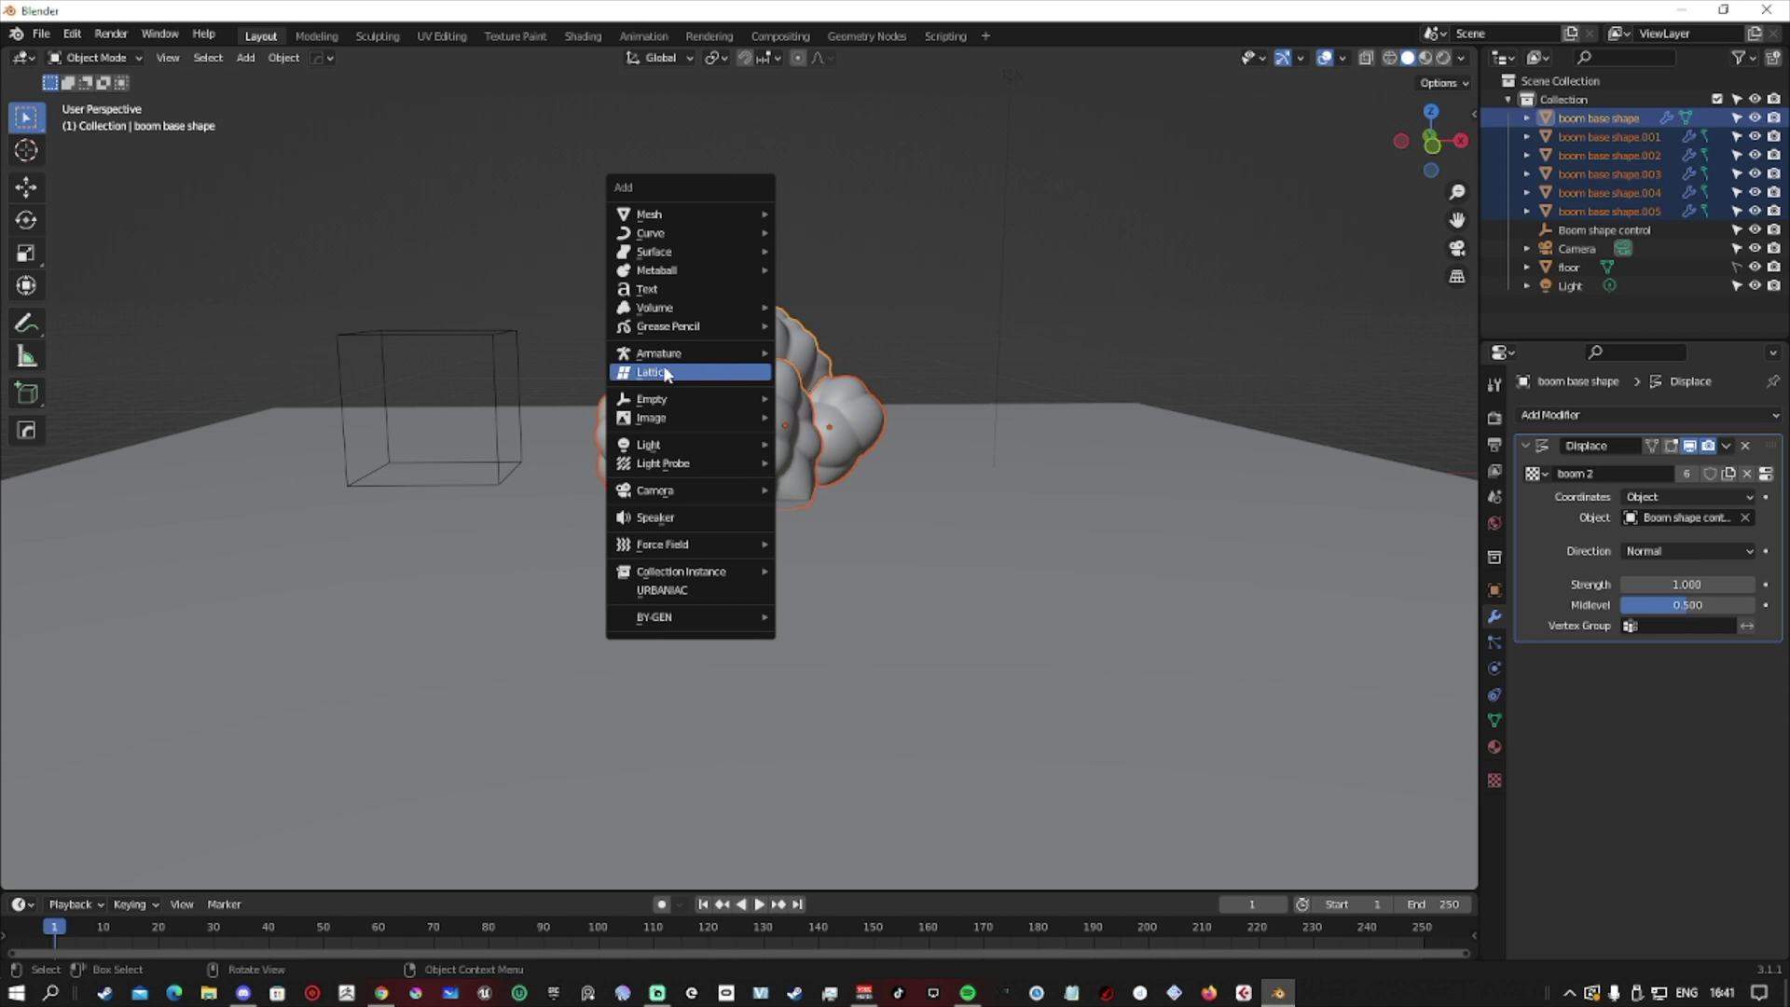
Step: Add a lattice, center it over the cloud, hide the floor, and scale it to 0.876
{"action": "left_click", "coordinate": [664, 373]}
{"action": "middle_click_drag", "start_coordinate": [717, 424], "coordinate": [751, 447]}
{"action": "key", "text": "s"}
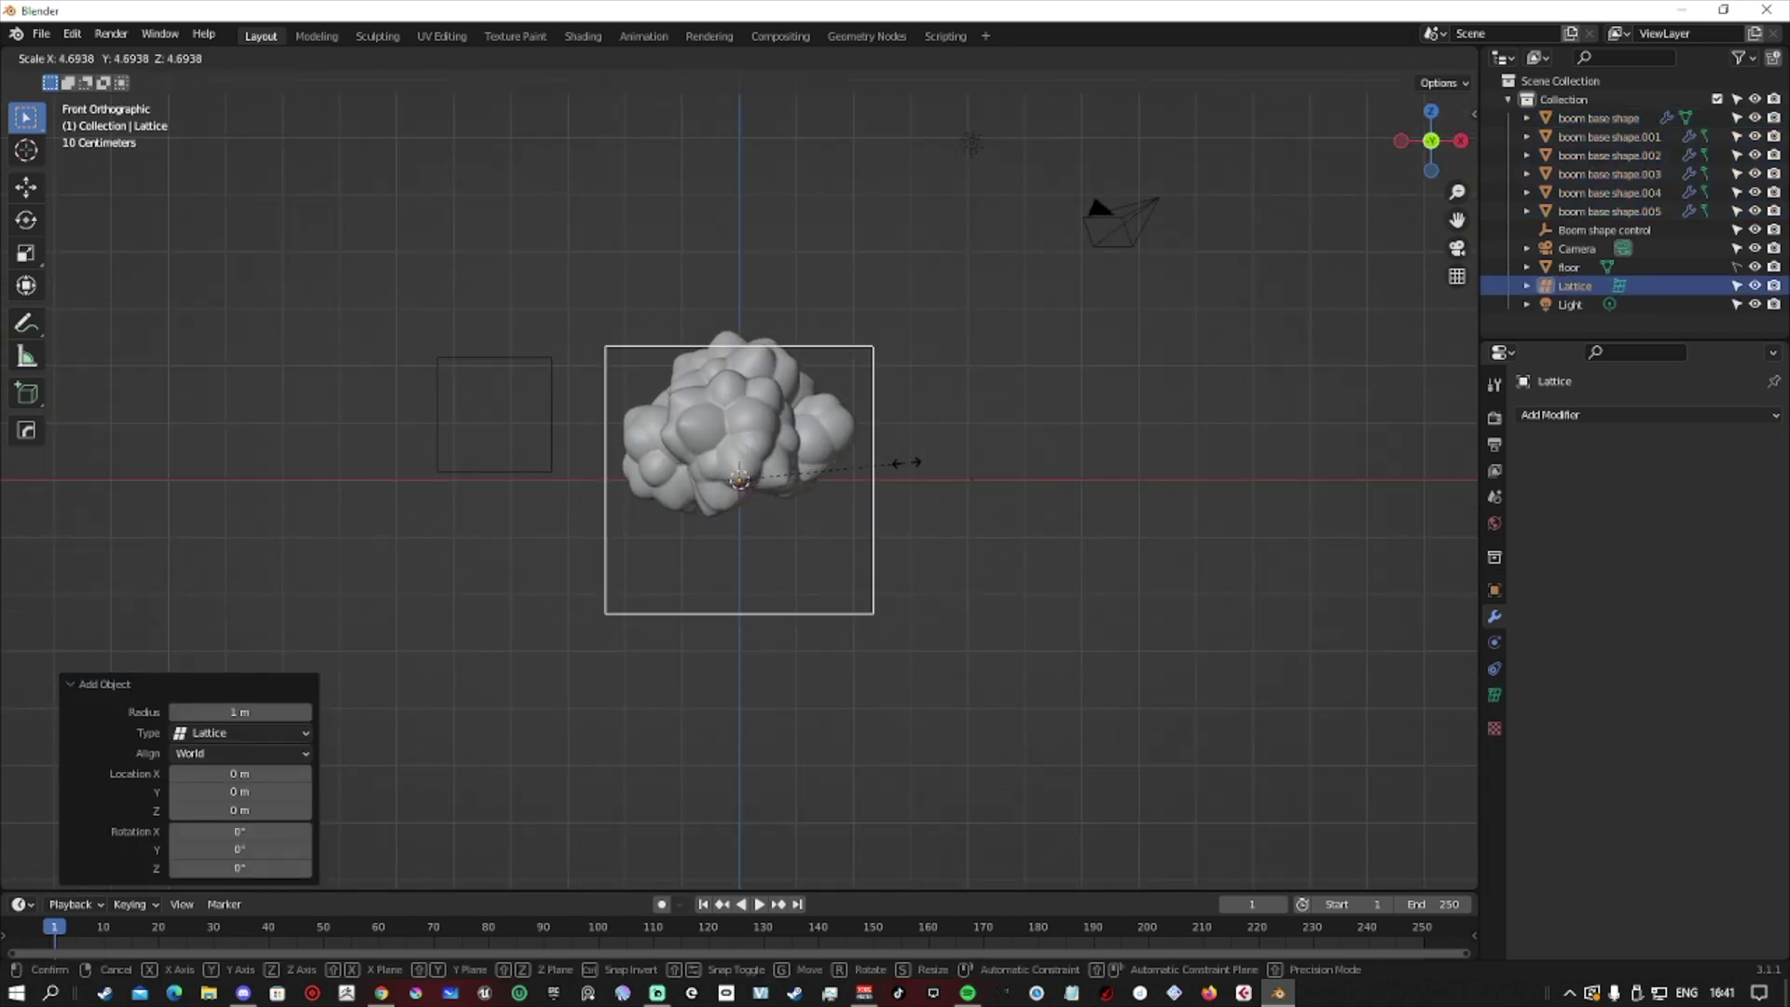
{"action": "left_click", "coordinate": [868, 476]}
{"action": "key", "text": "g"}
{"action": "left_click", "coordinate": [754, 440]}
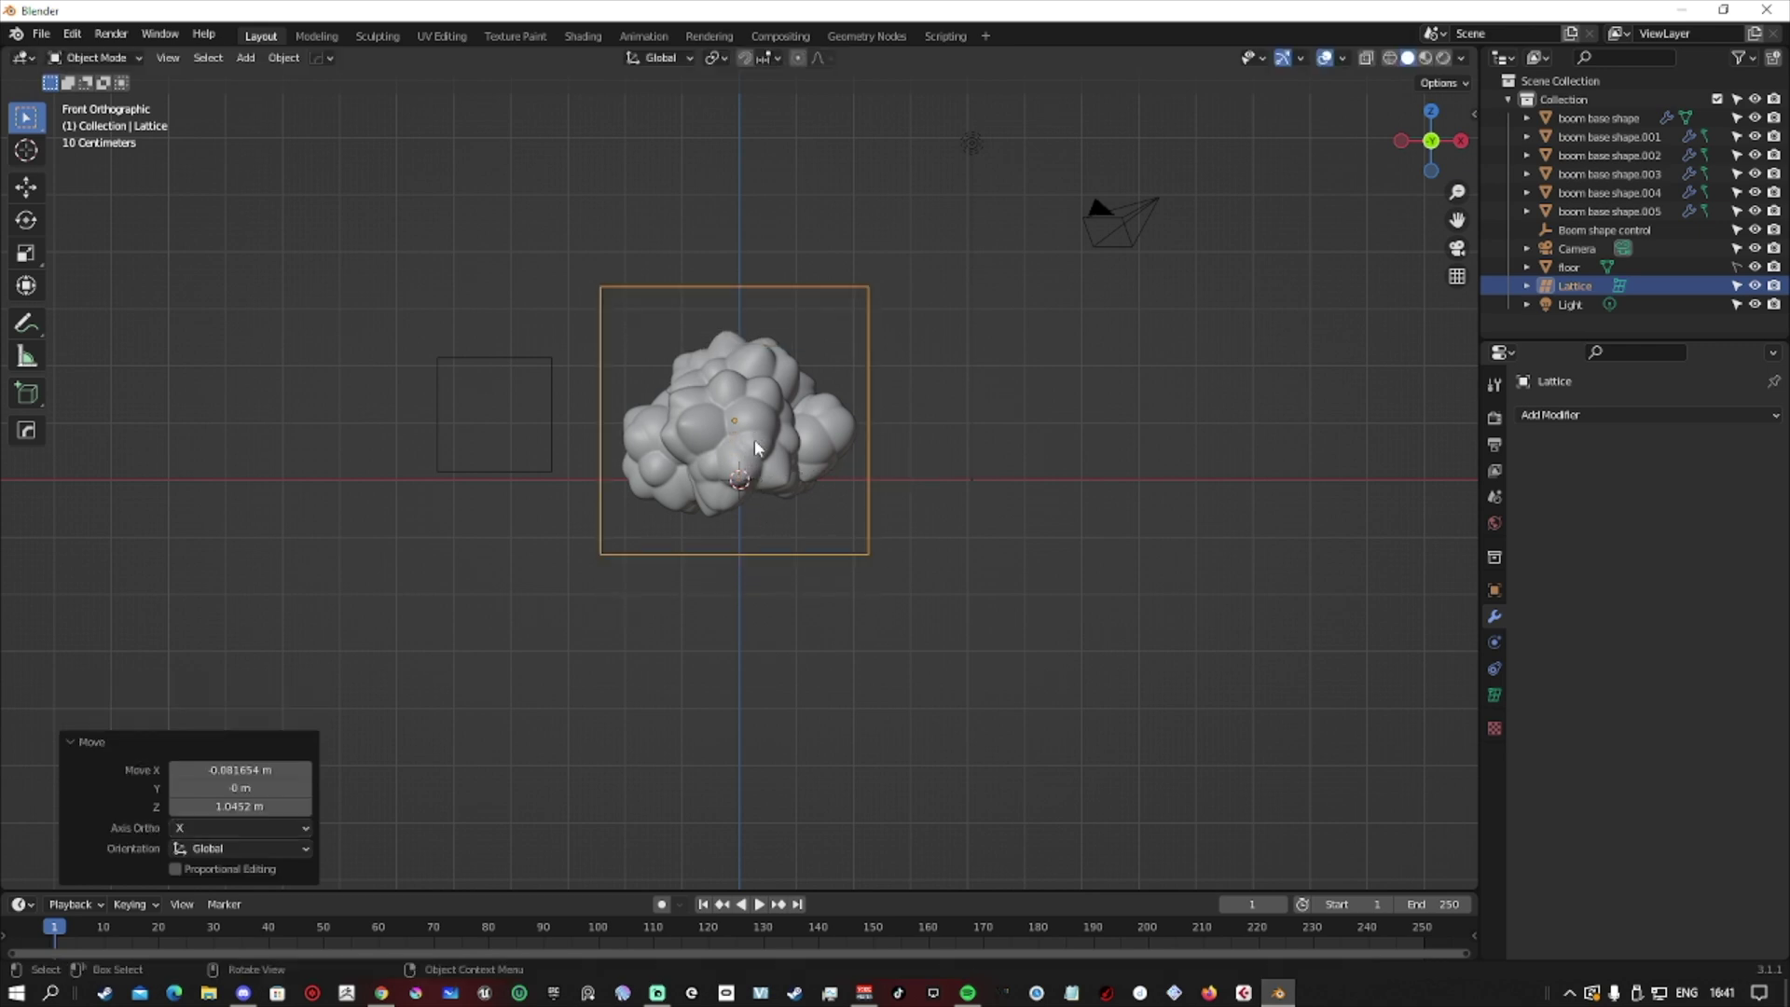
{"action": "middle_click_drag", "start_coordinate": [754, 440], "coordinate": [377, 412]}
{"action": "left_click", "coordinate": [1754, 266]}
{"action": "key", "text": "s"}
{"action": "left_click", "coordinate": [928, 466]}
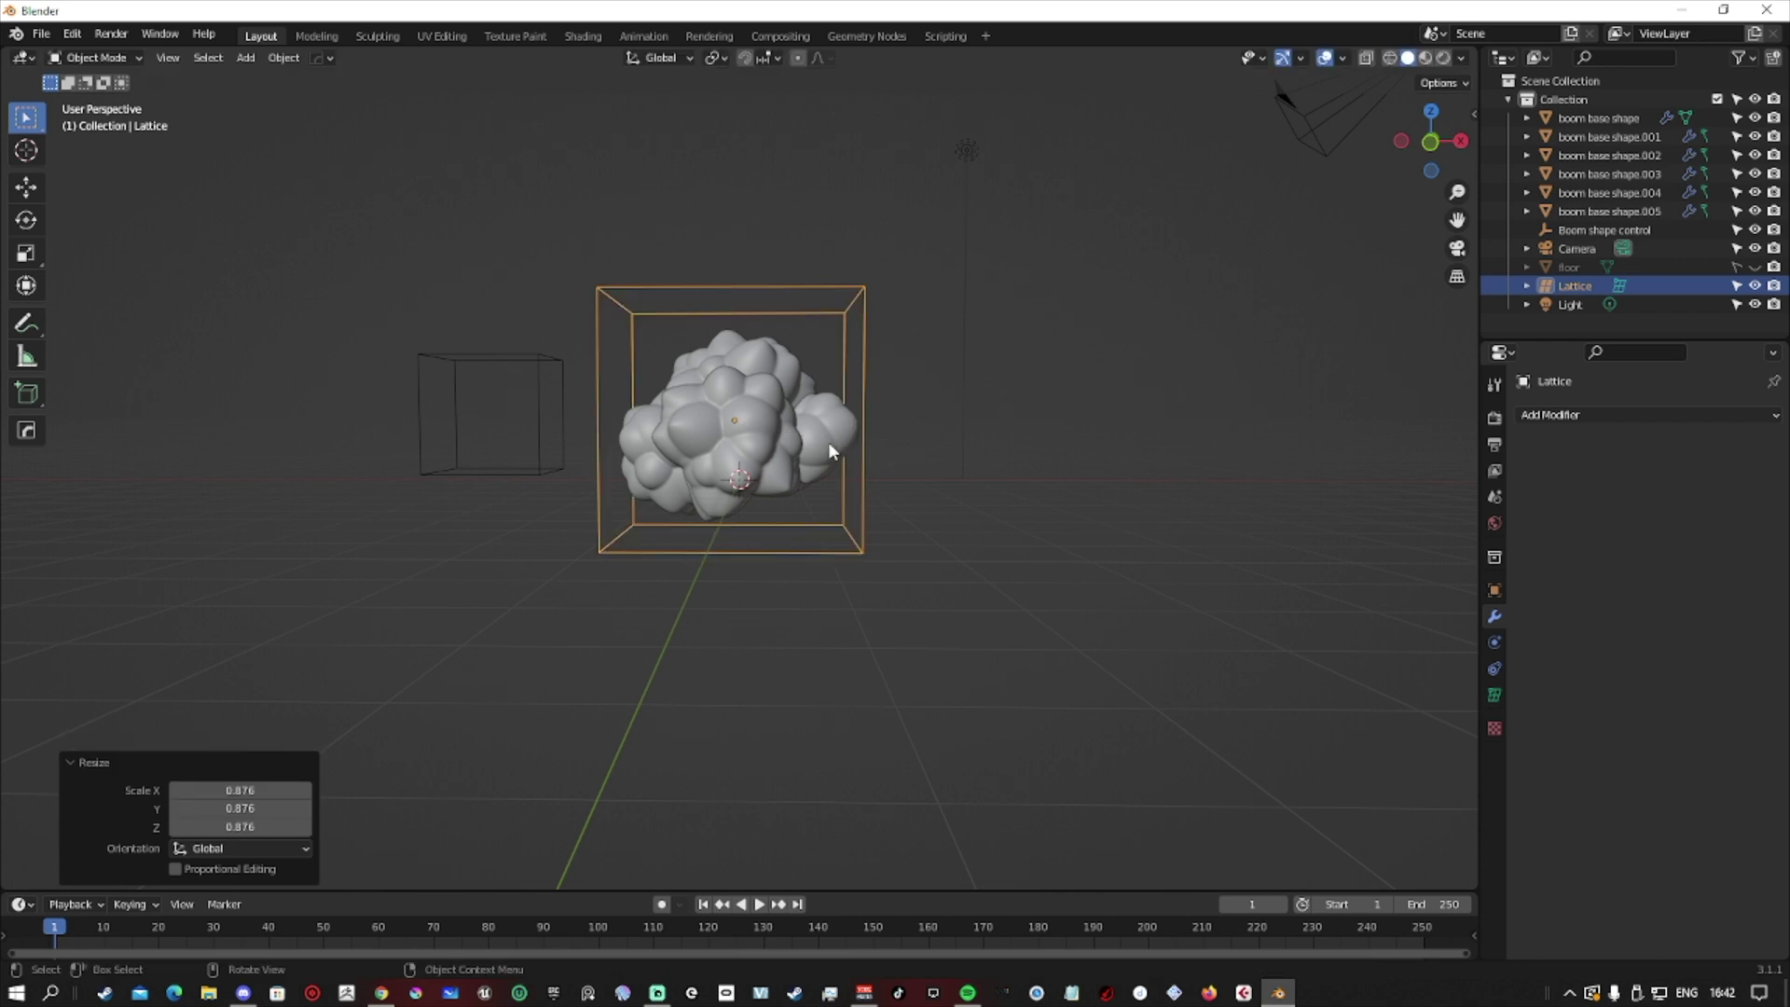
{"action": "middle_click_drag", "start_coordinate": [806, 435], "coordinate": [936, 608]}
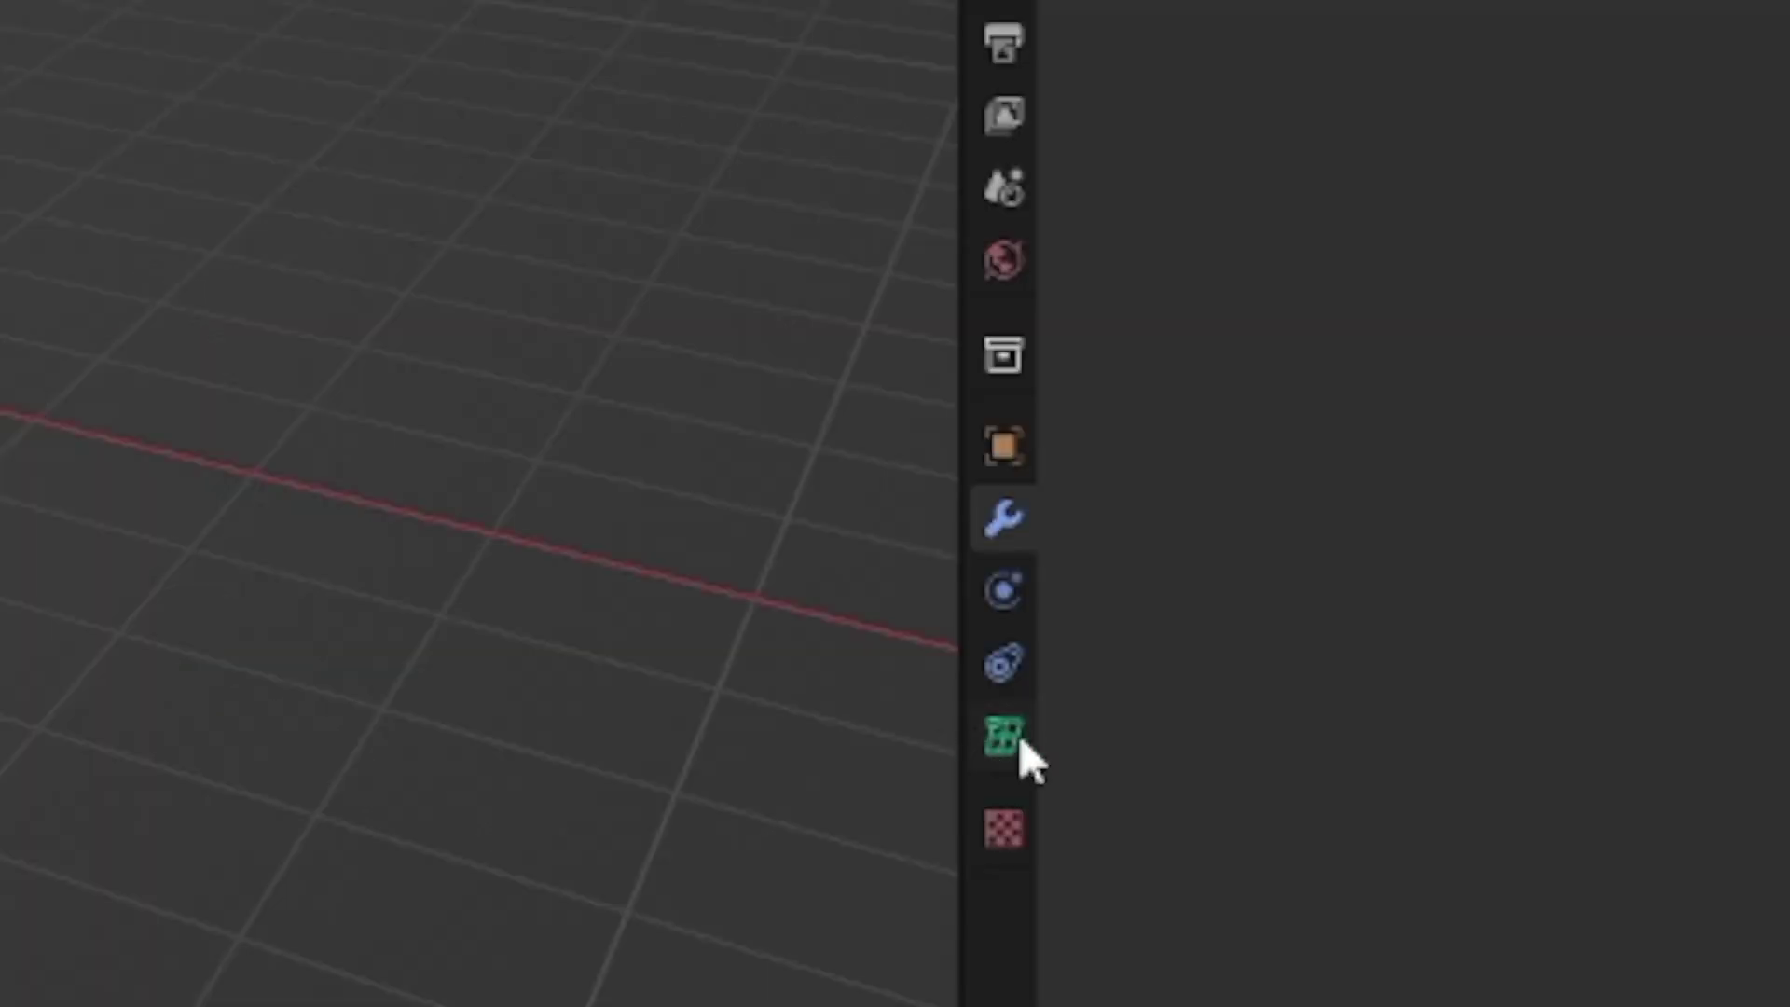
Step: Set the lattice resolution to 6 in U, V and W
{"action": "left_click", "coordinate": [1016, 739]}
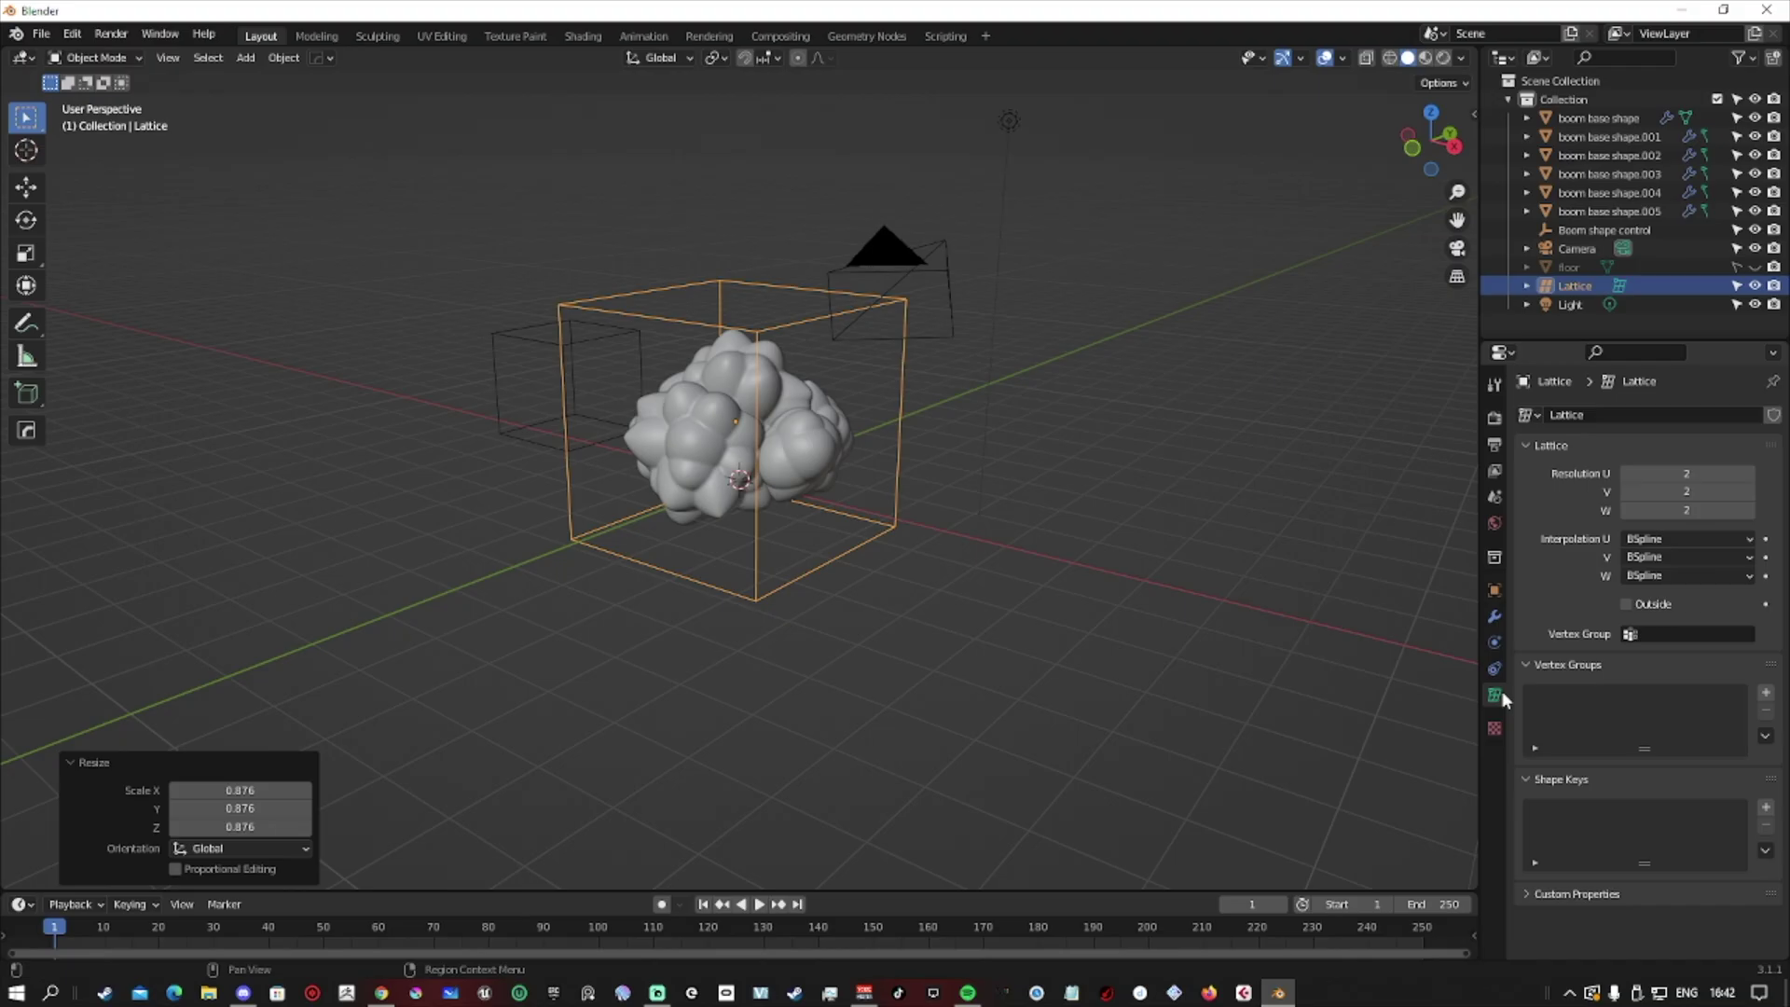
{"action": "left_click", "coordinate": [1750, 474]}
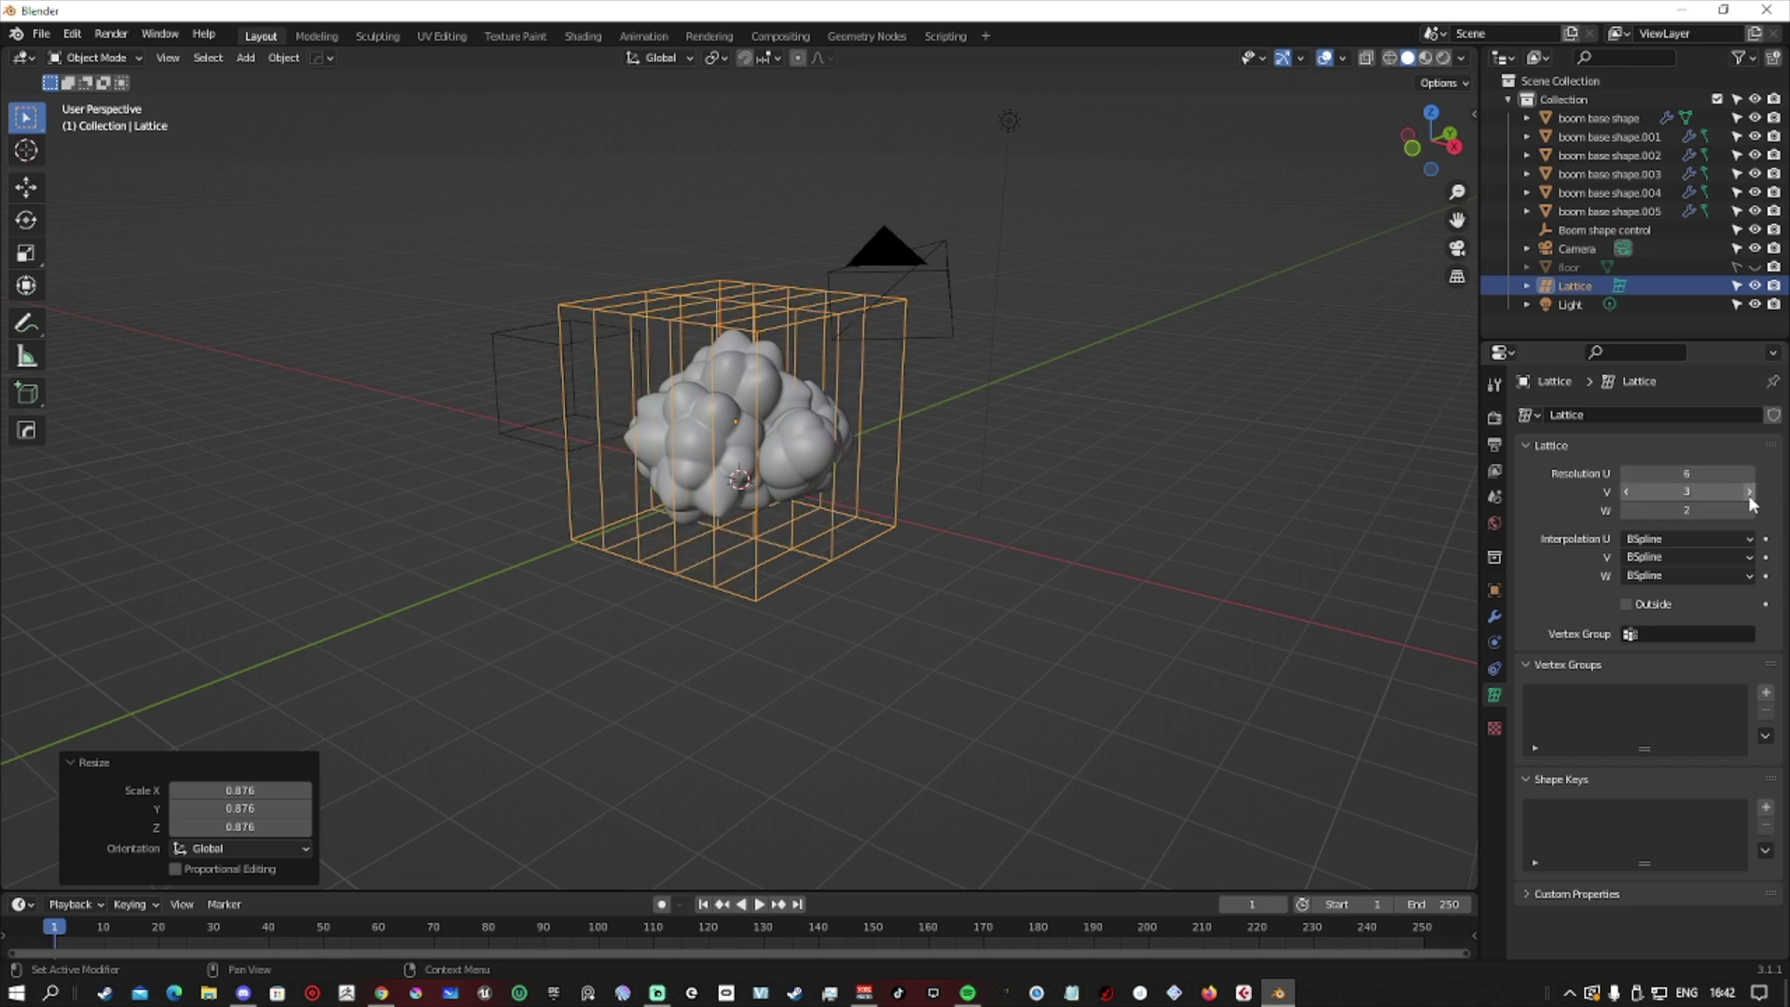
{"action": "left_click", "coordinate": [1750, 492]}
{"action": "left_click", "coordinate": [1749, 492]}
{"action": "left_click", "coordinate": [1749, 511]}
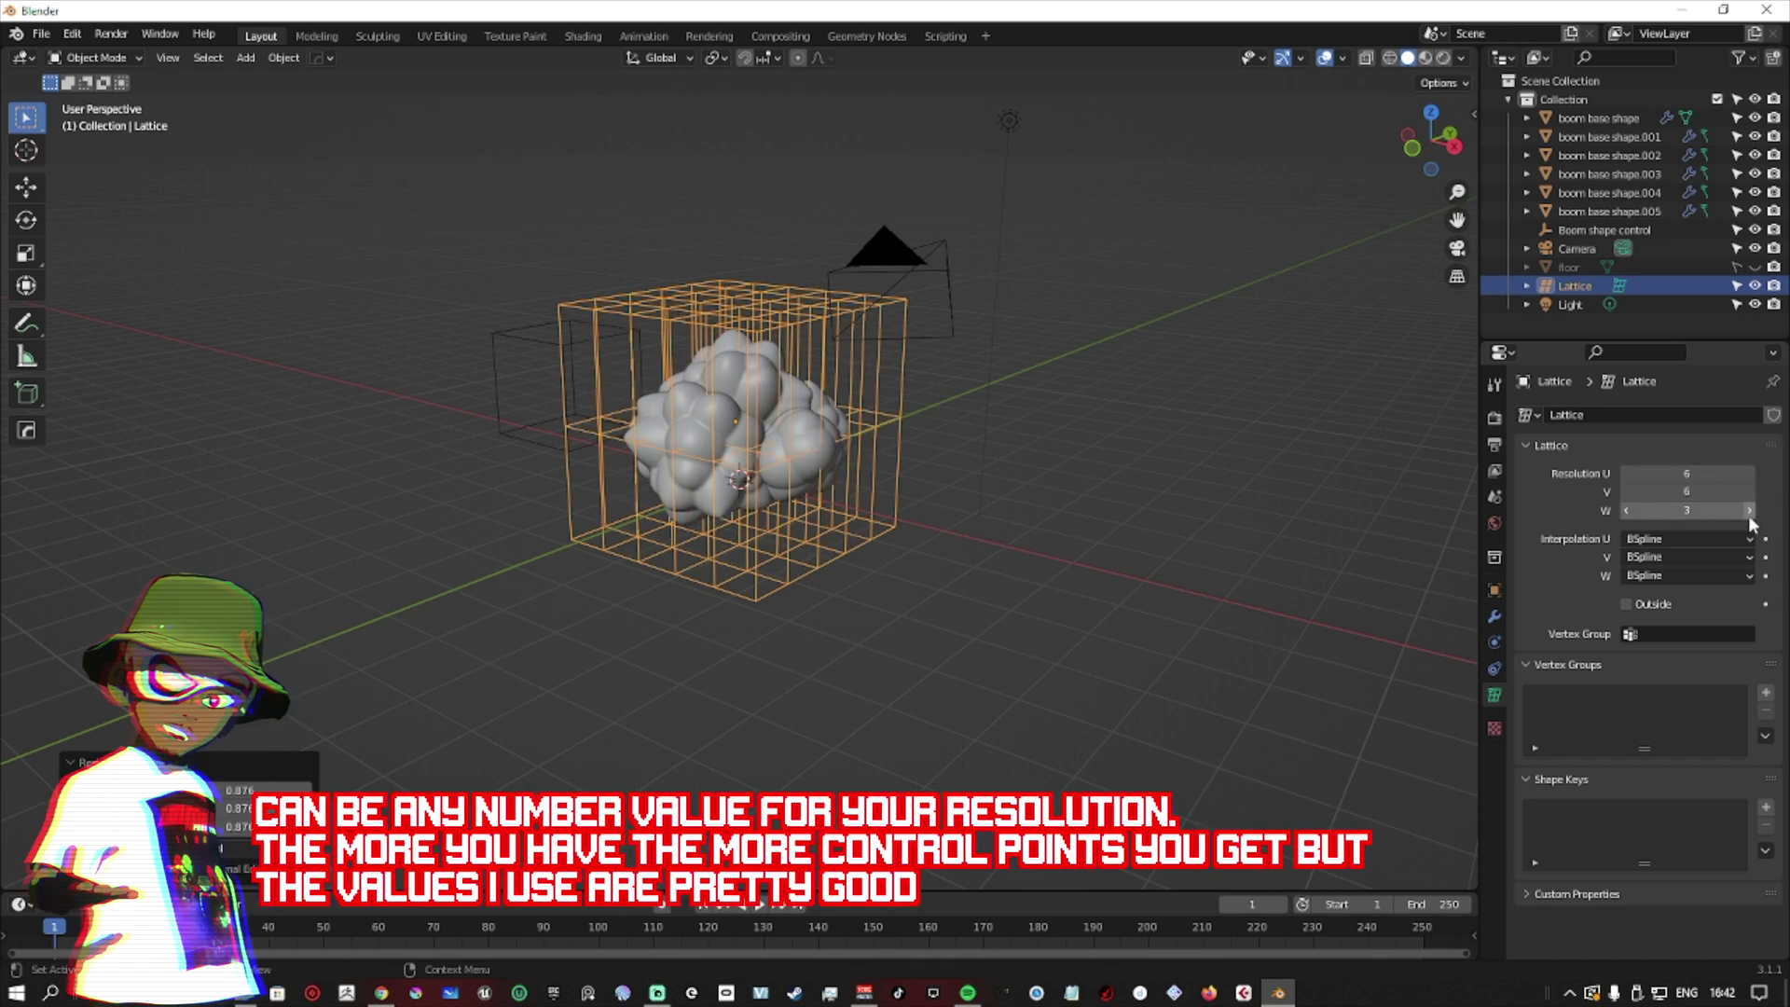
{"action": "left_click", "coordinate": [1751, 513]}
{"action": "left_click", "coordinate": [1750, 513]}
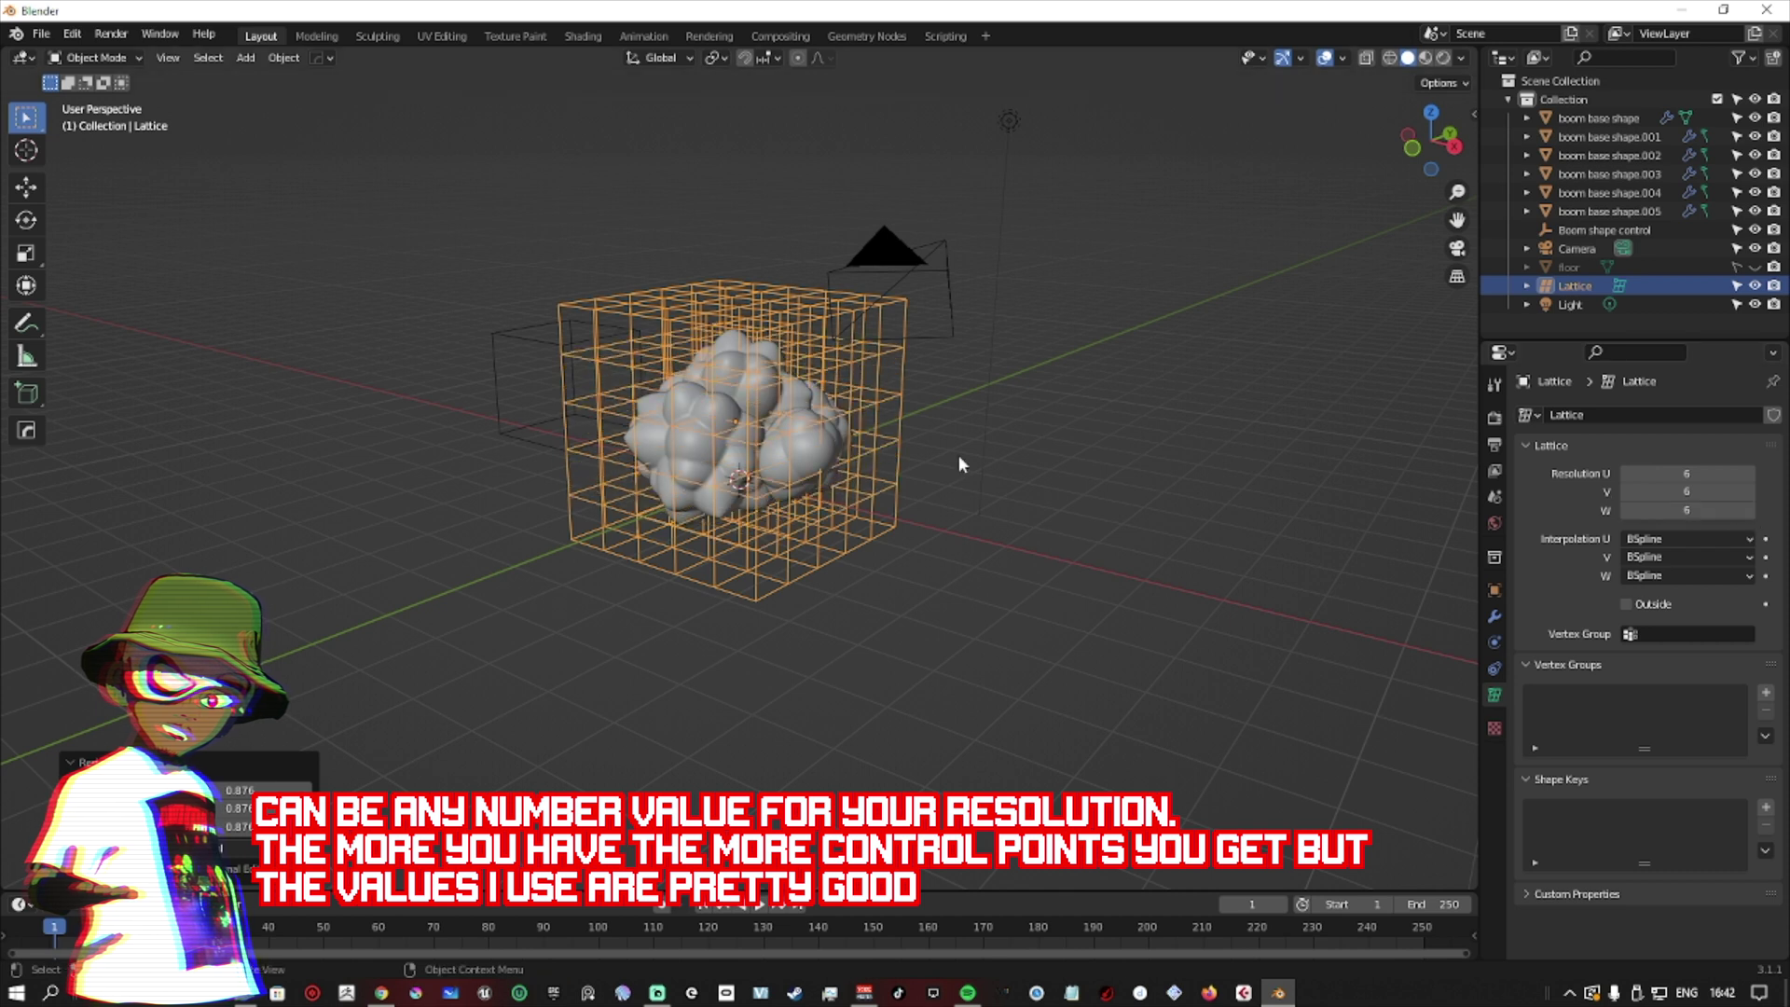
Step: Parent the boom cloud meshes to the lattice with Lattice Deform, then reposition the lattice
{"action": "left_click", "coordinate": [1641, 211]}
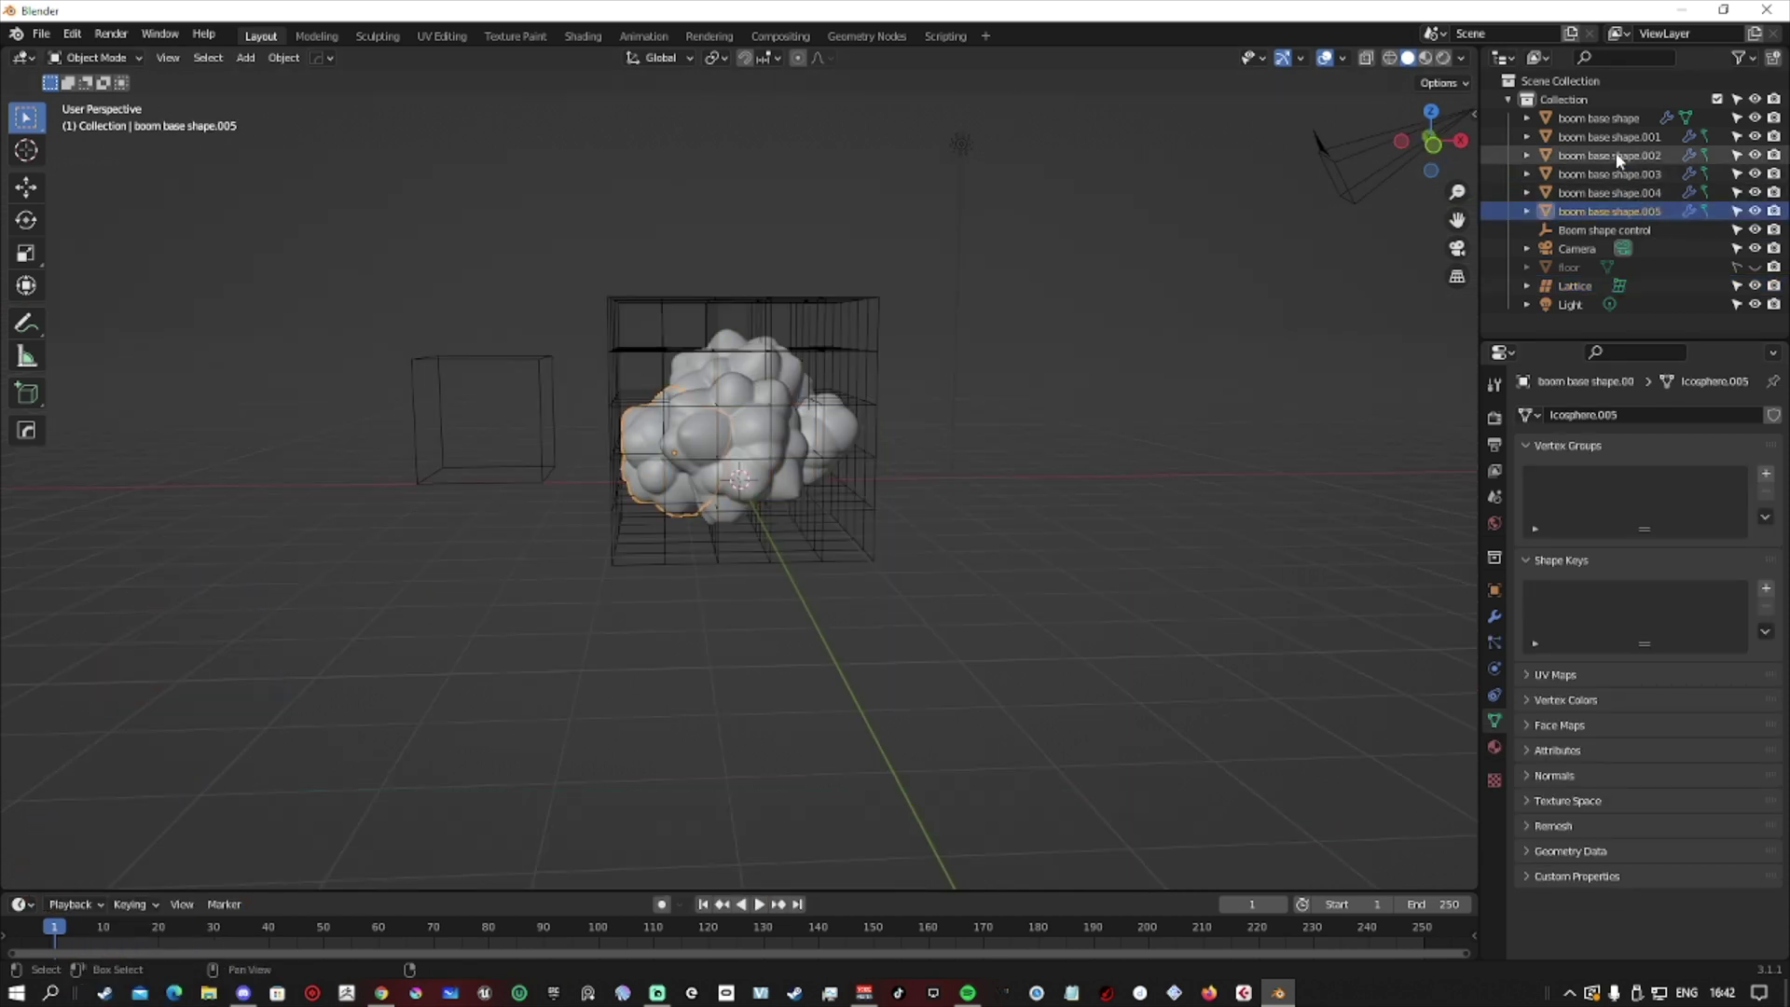
{"action": "left_click", "coordinate": [865, 315], "text": "shift"}
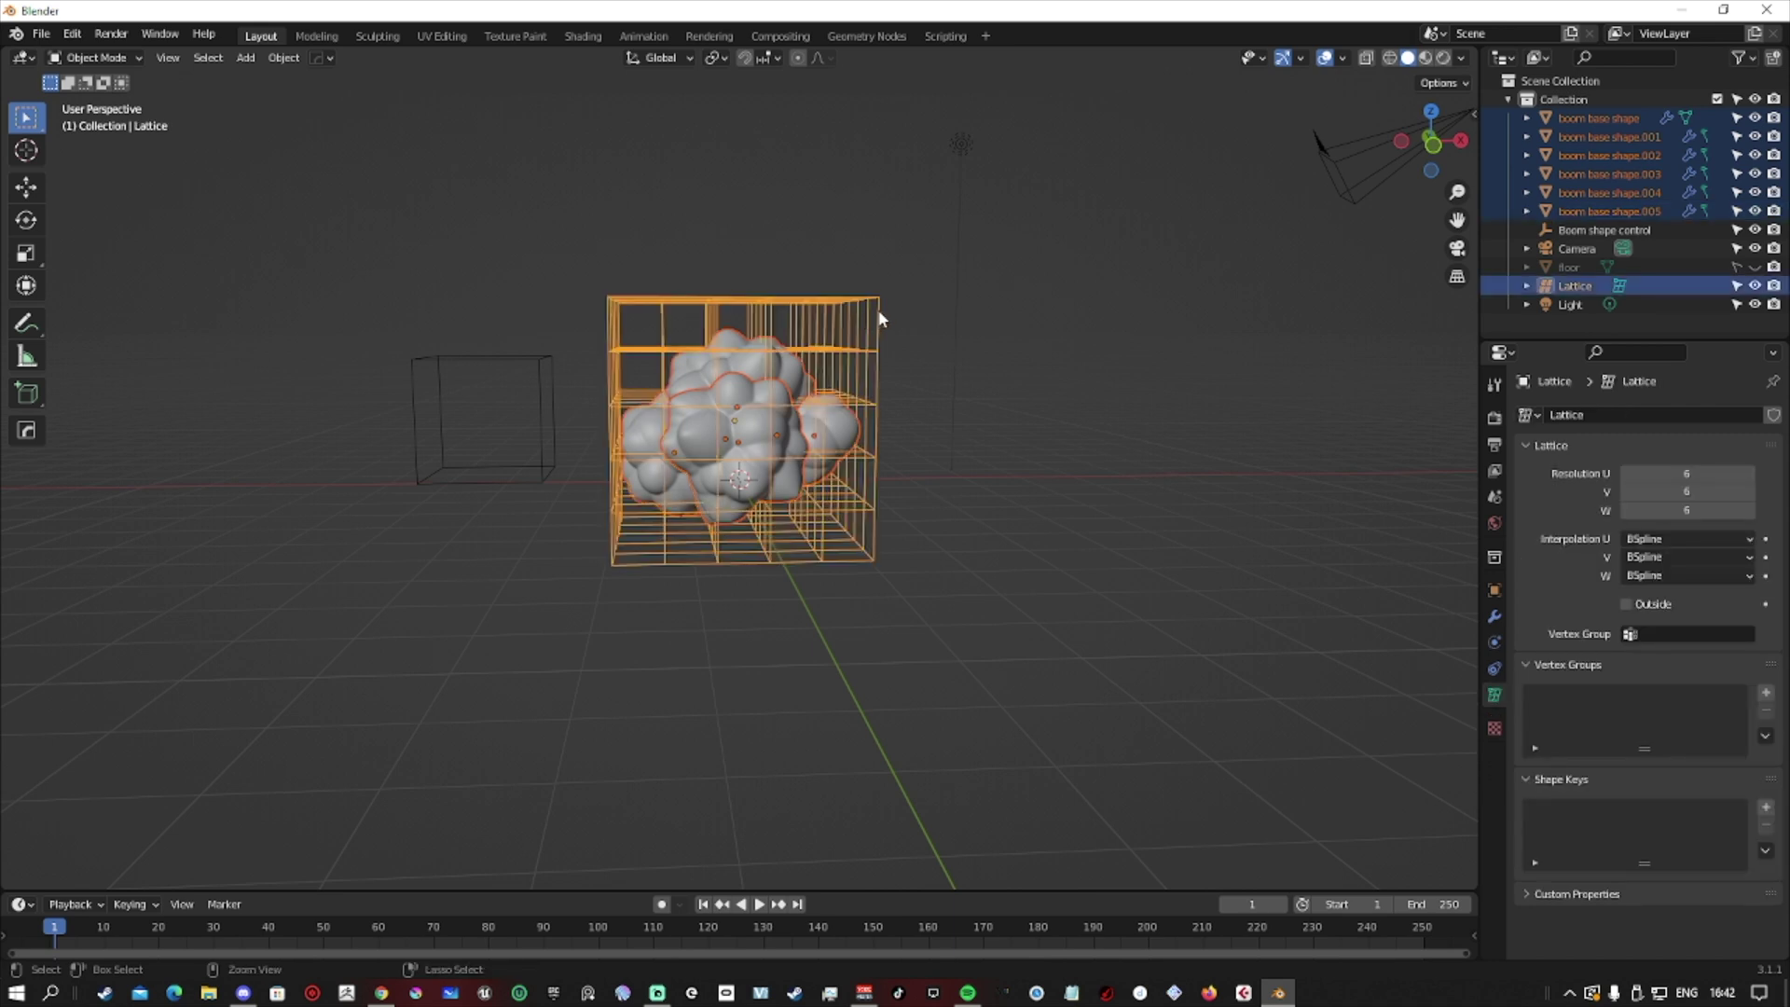
{"action": "key", "text": "ctrl+p"}
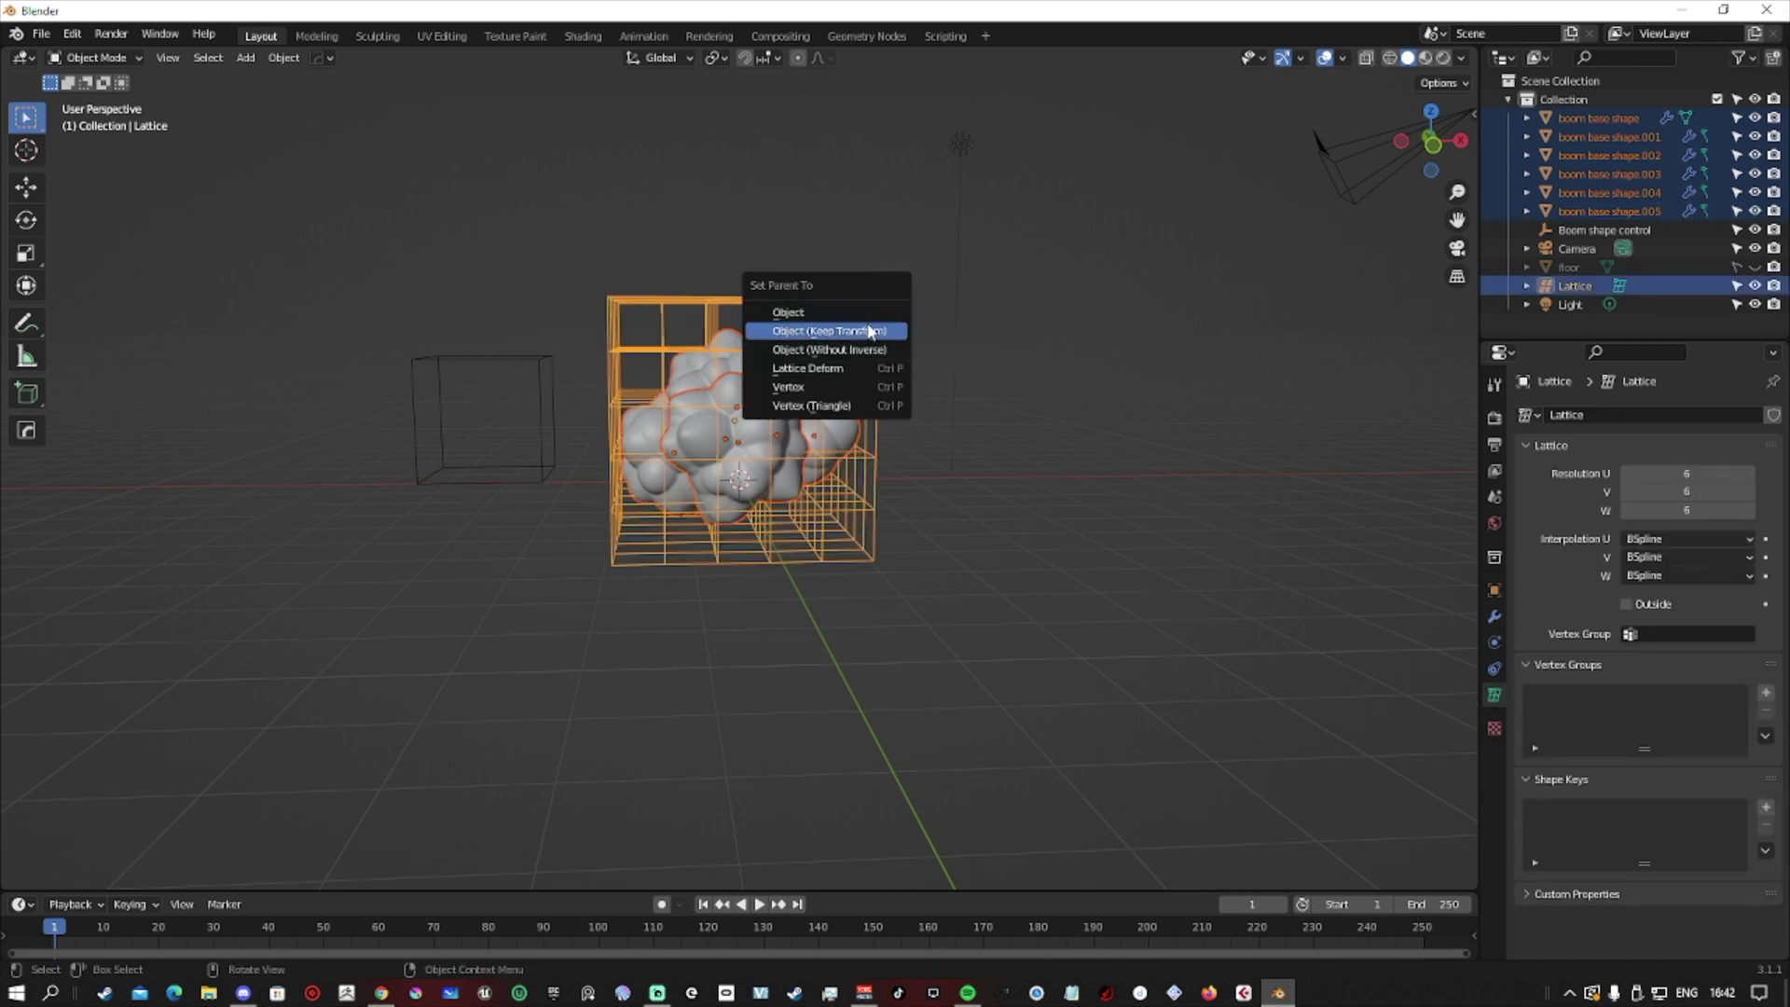
{"action": "left_click", "coordinate": [807, 368]}
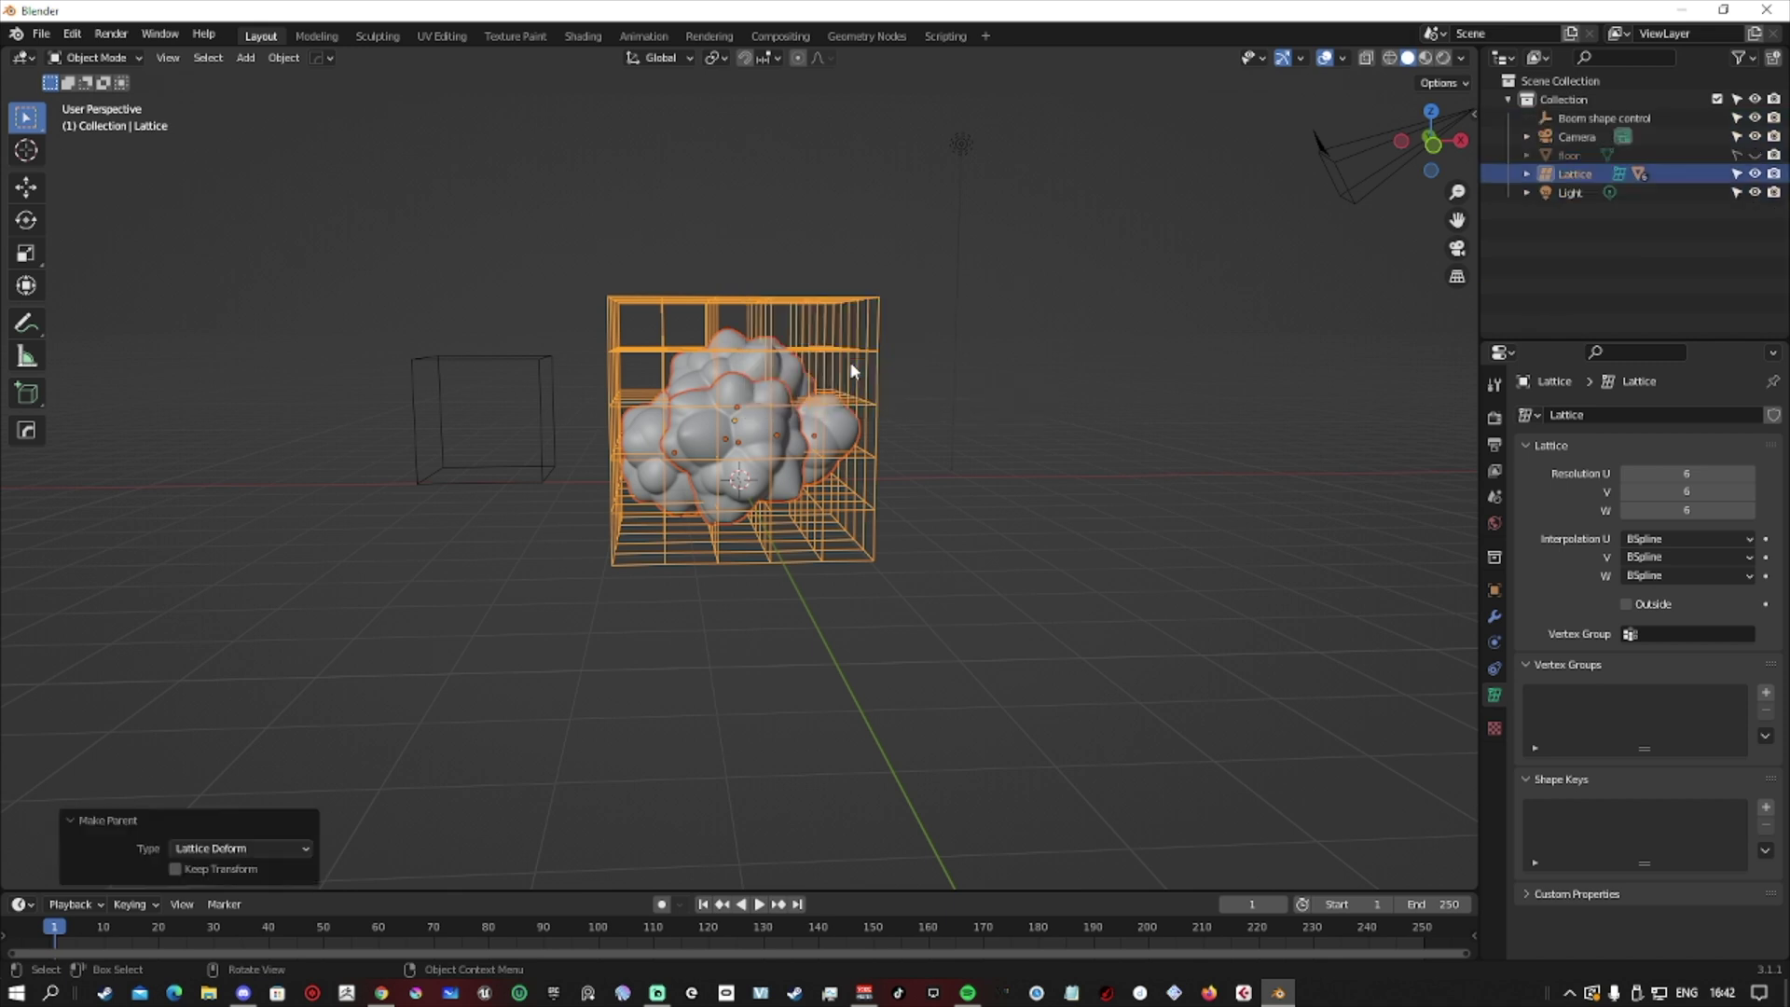
{"action": "key", "text": "KP_1"}
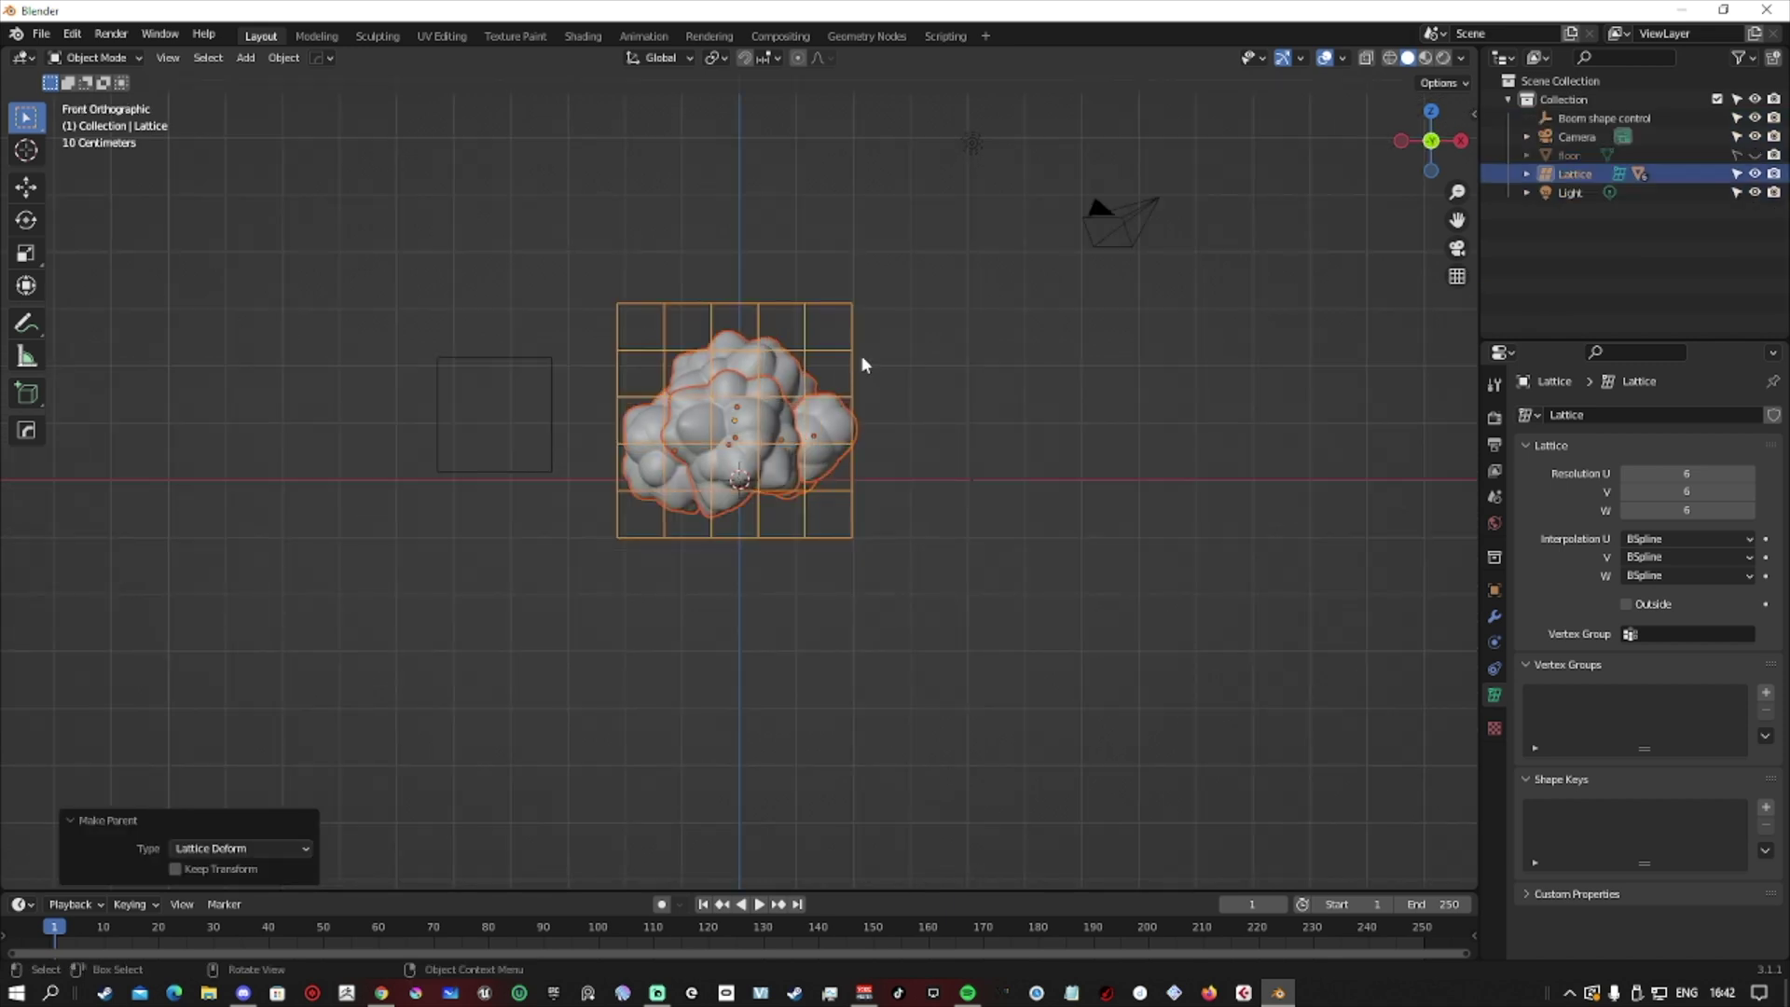
{"action": "key", "text": "g"}
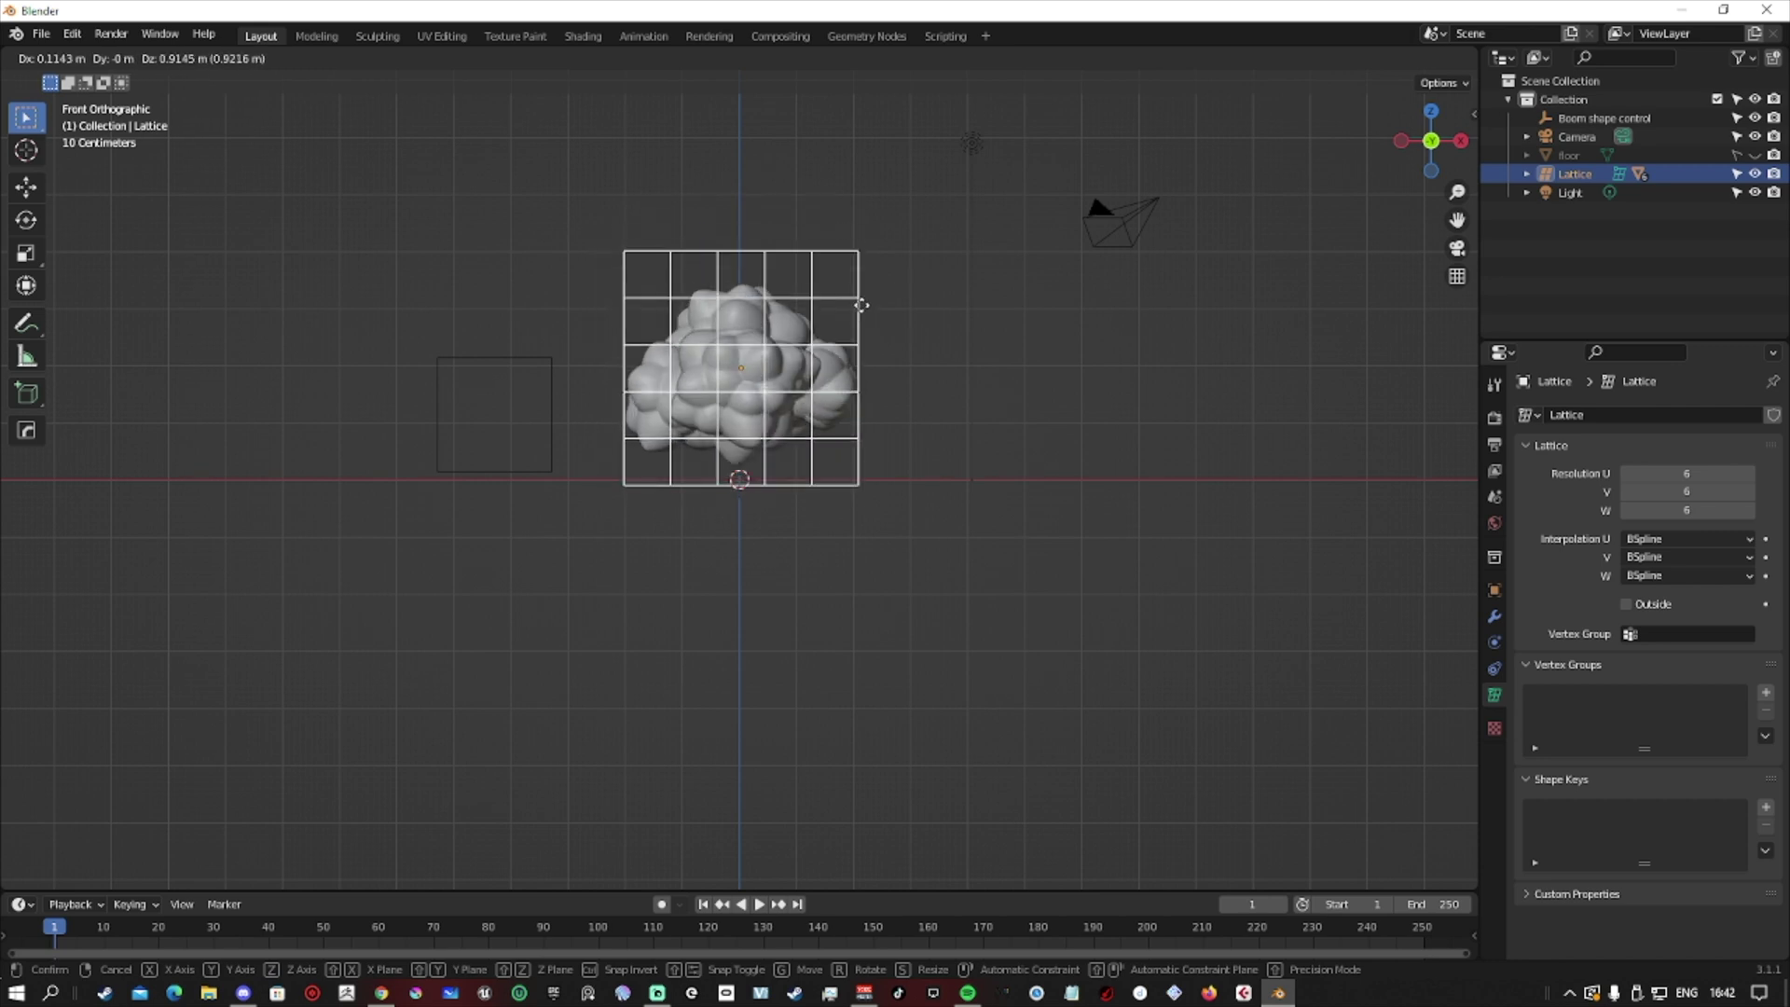
{"action": "left_click", "coordinate": [862, 313]}
Step: Shape the 'flat' lattice key to squash the cloud and preview its strength
{"action": "key", "text": "g"}
{"action": "key", "text": "z"}
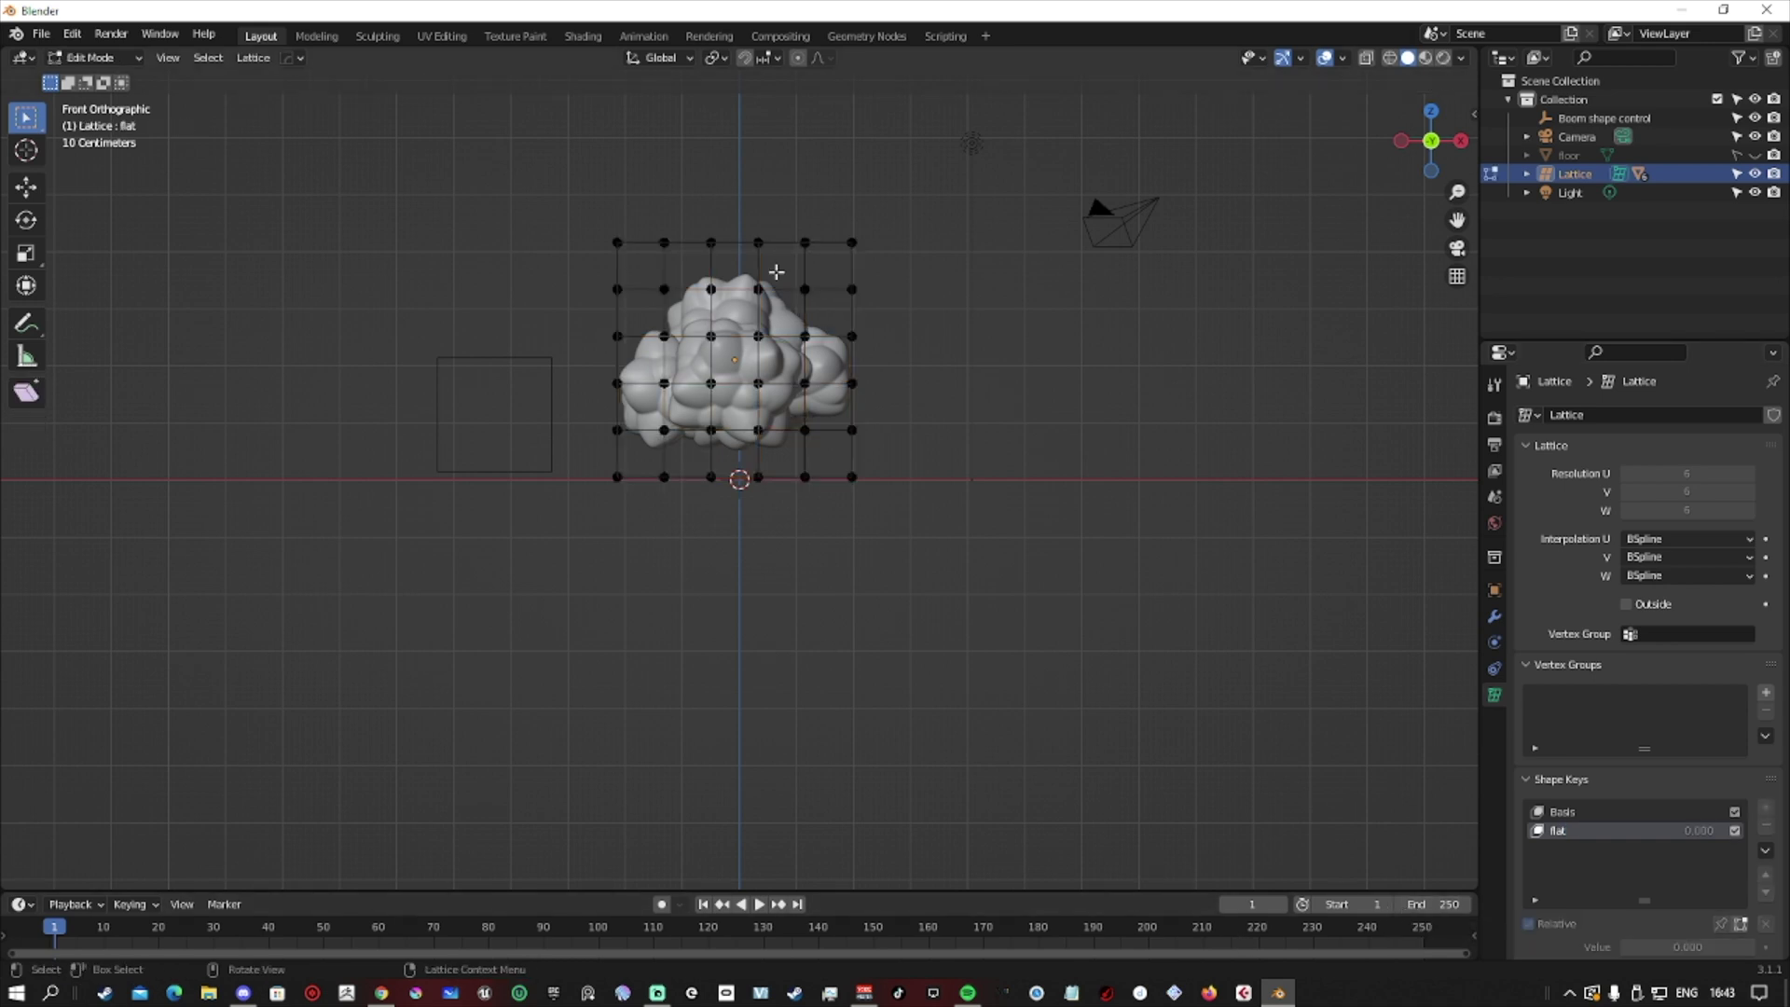
{"action": "middle_click_drag", "start_coordinate": [777, 271], "coordinate": [709, 224]}
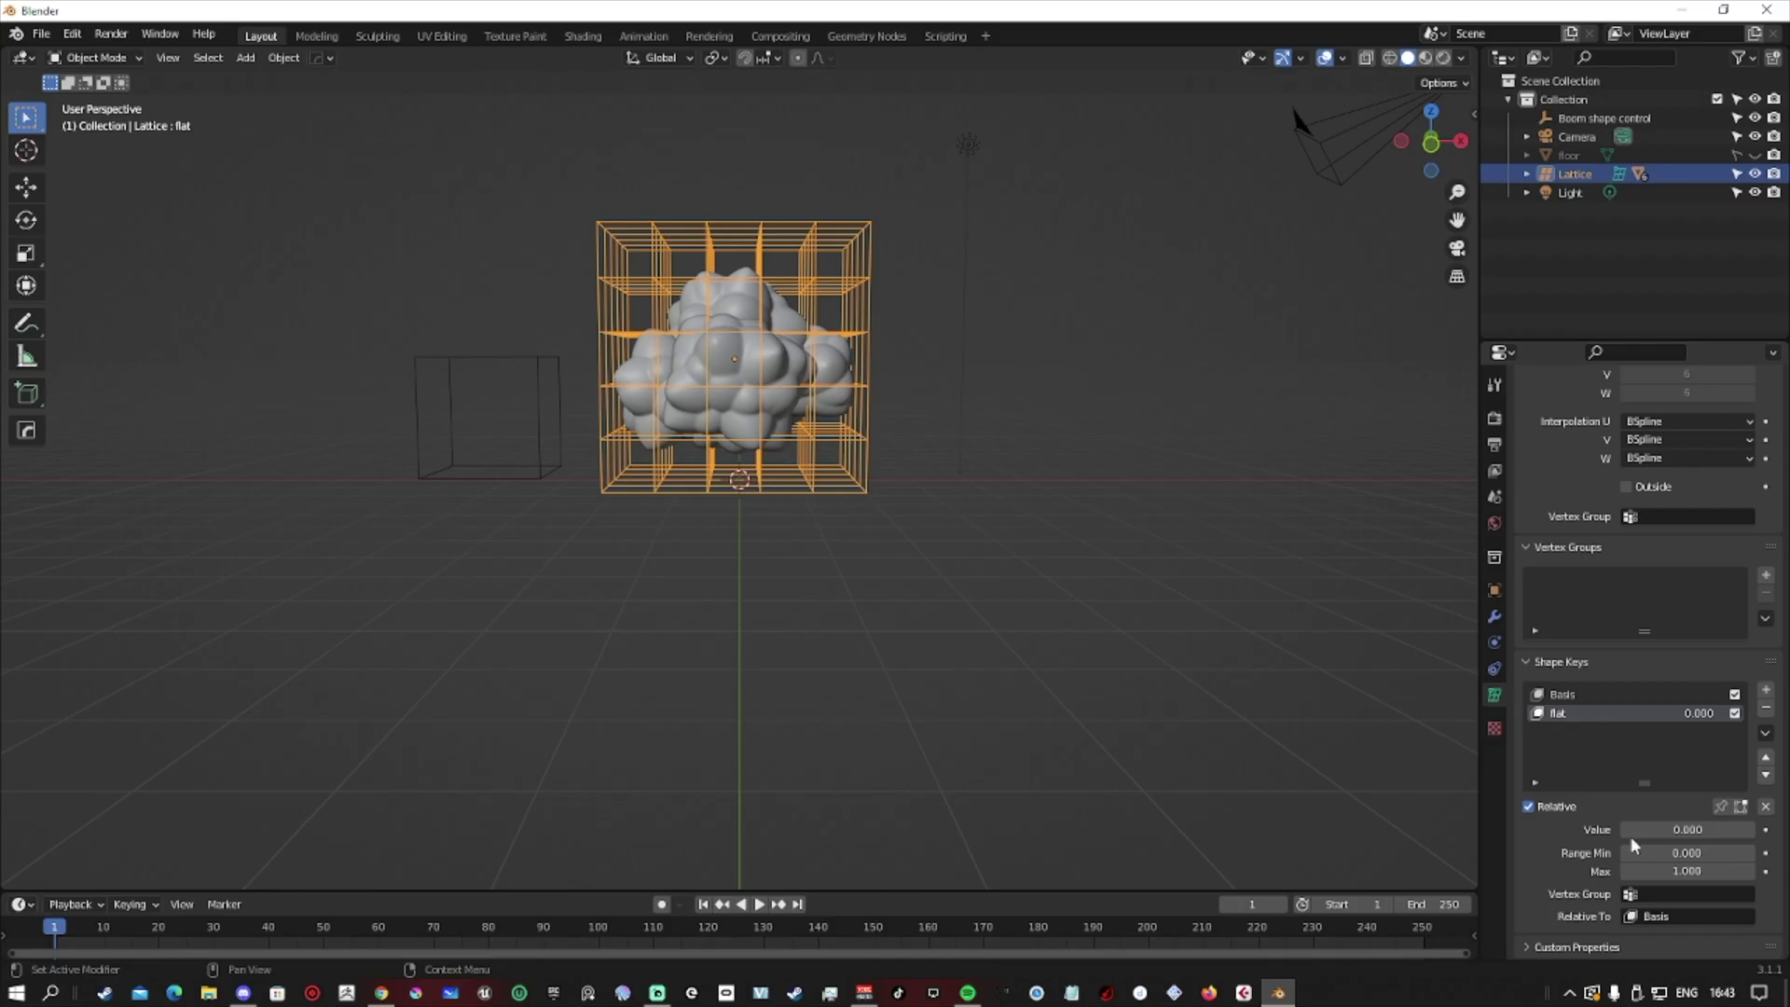
{"action": "mouse_move", "coordinate": [1630, 836]}
{"action": "left_mouse_down"}
{"action": "mouse_move", "coordinate": [1745, 830]}
{"action": "mouse_move", "coordinate": [1622, 830]}
{"action": "left_mouse_up"}
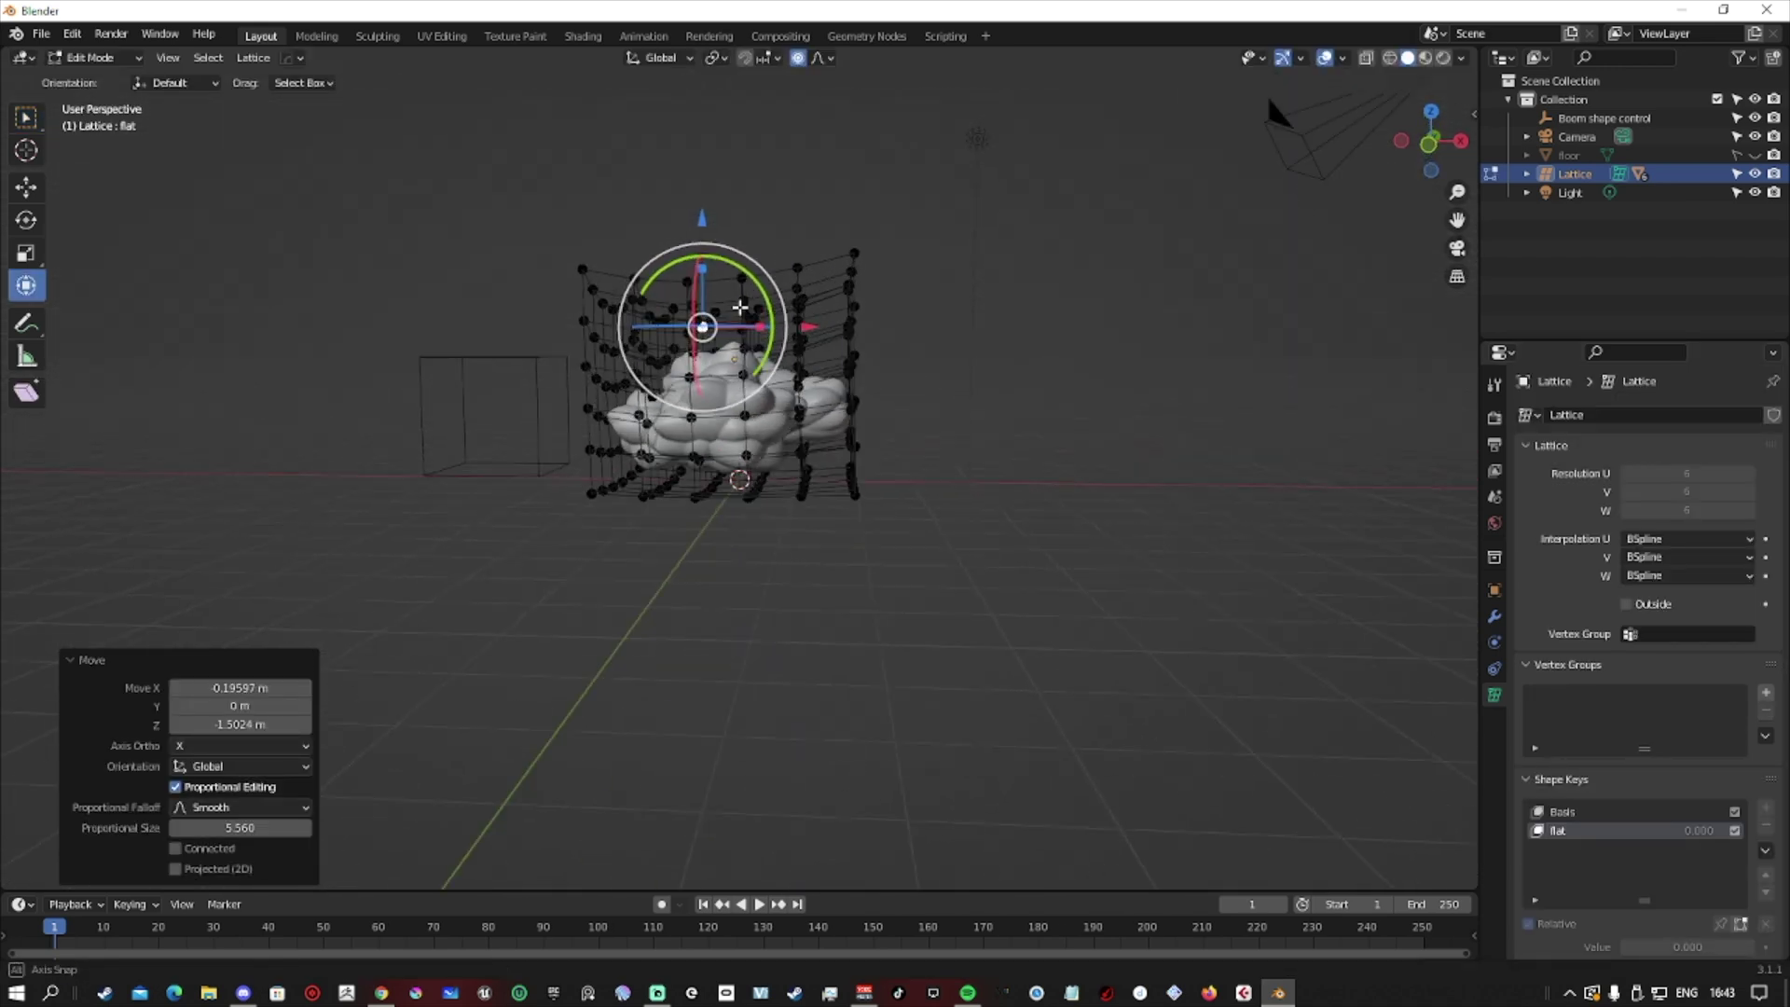
{"action": "key", "text": "a"}
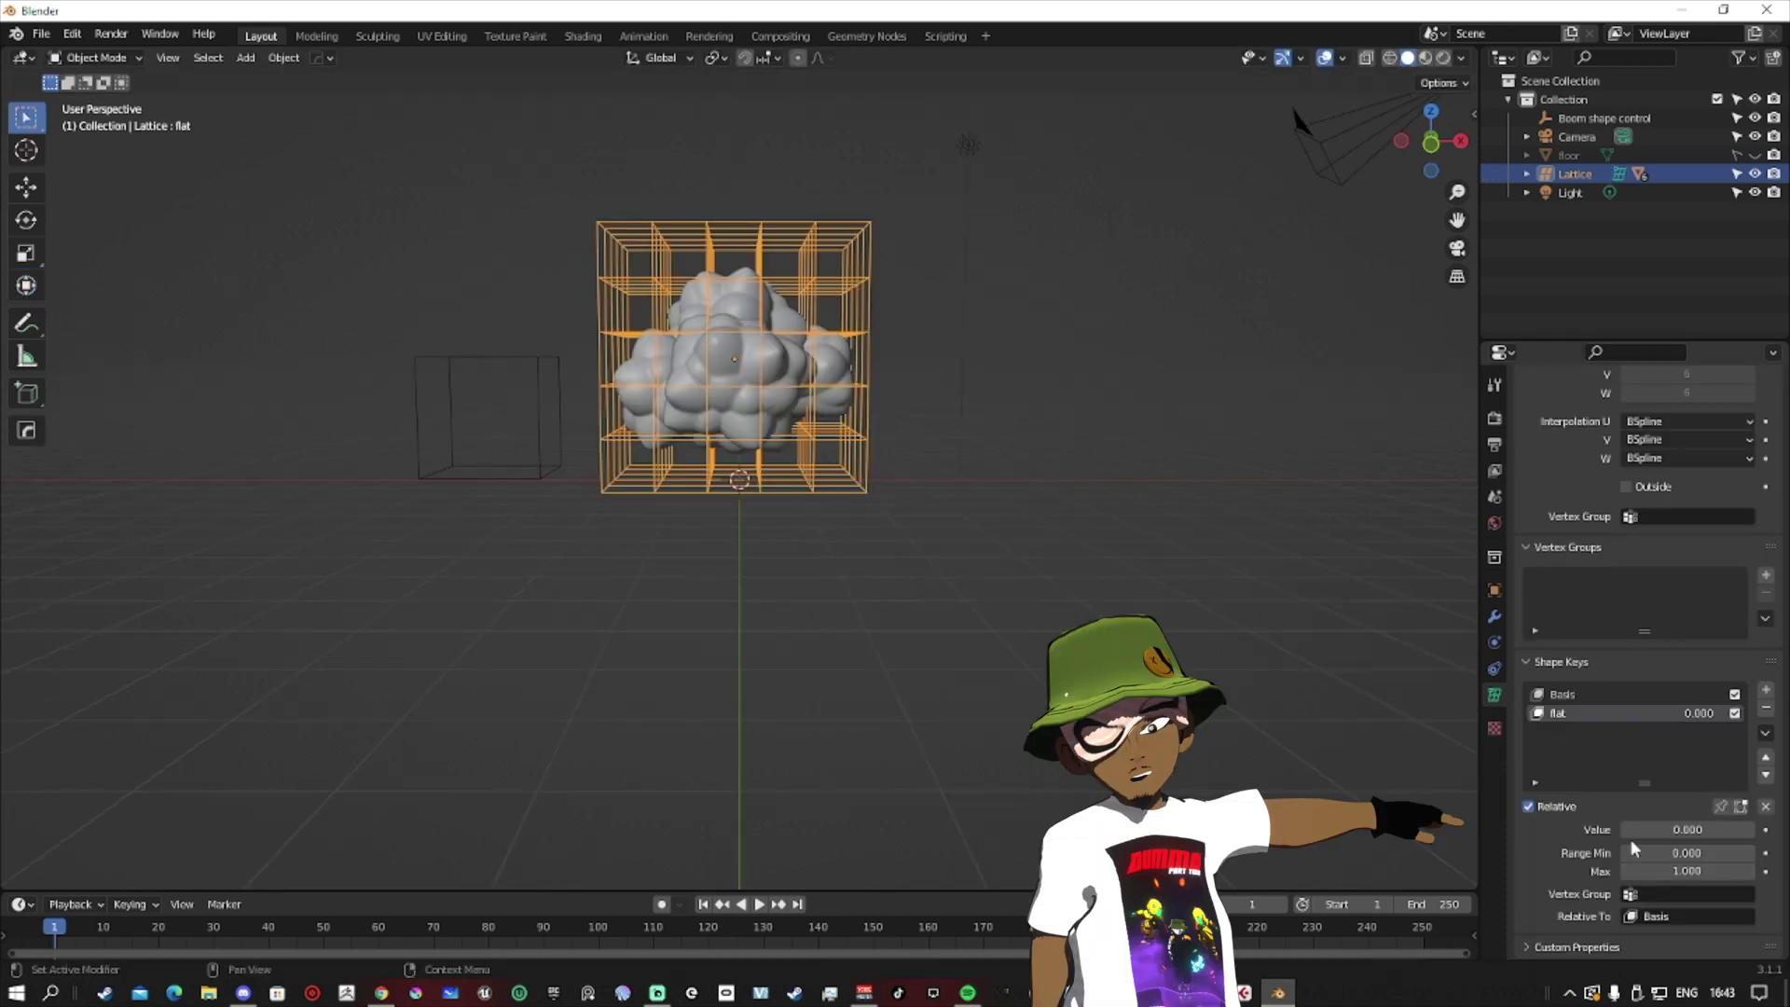
{"action": "left_click_drag", "start_coordinate": [1630, 830], "coordinate": [1720, 829]}
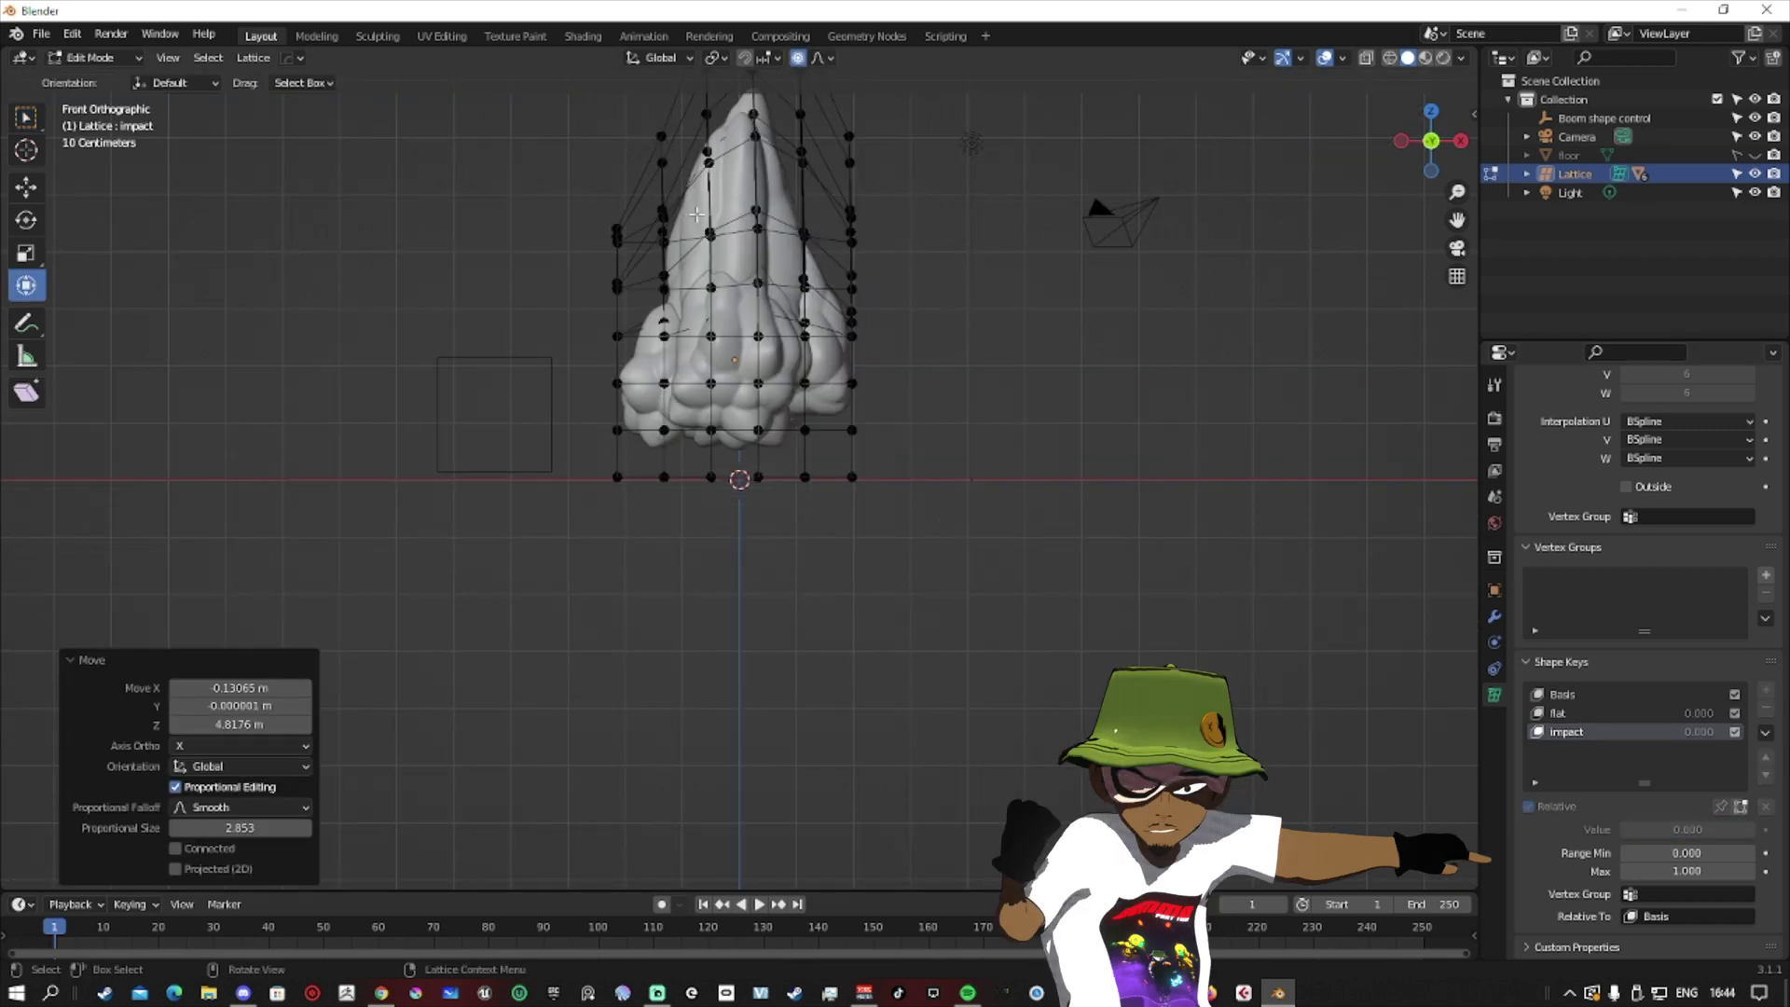
Step: Pull the lattice points up into a tall spike for the 'impact' key
{"action": "key", "text": "g"}
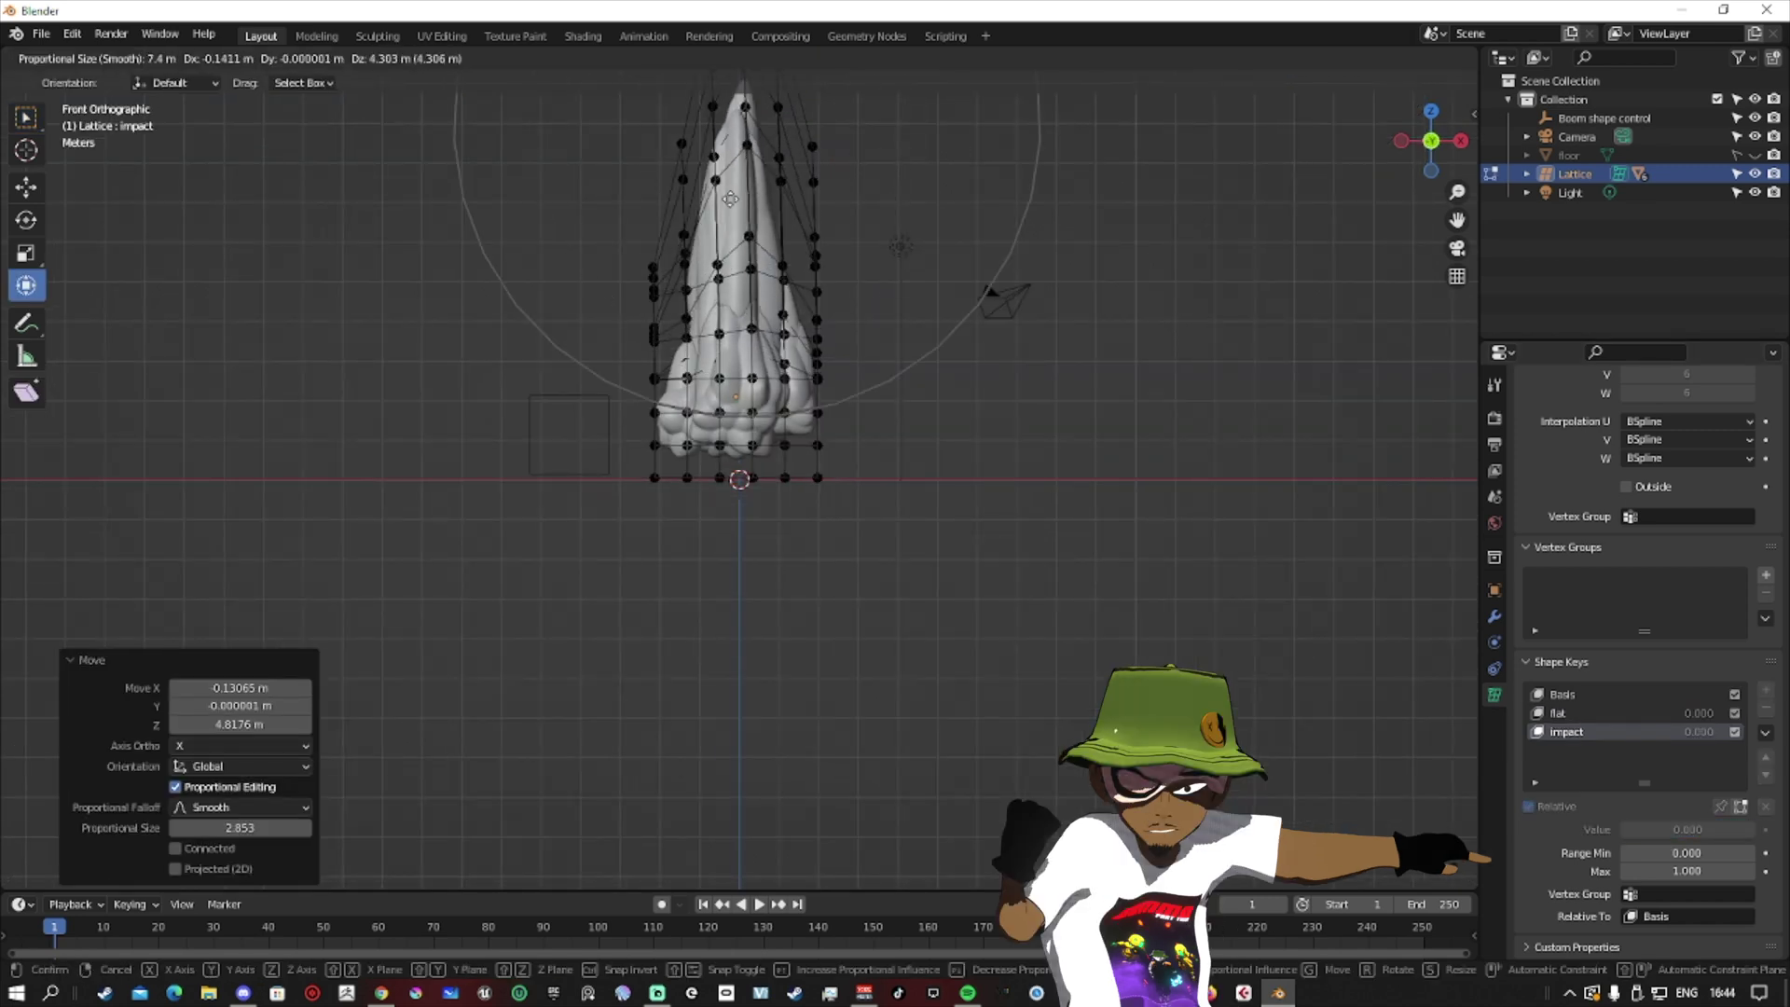
{"action": "key", "text": "s"}
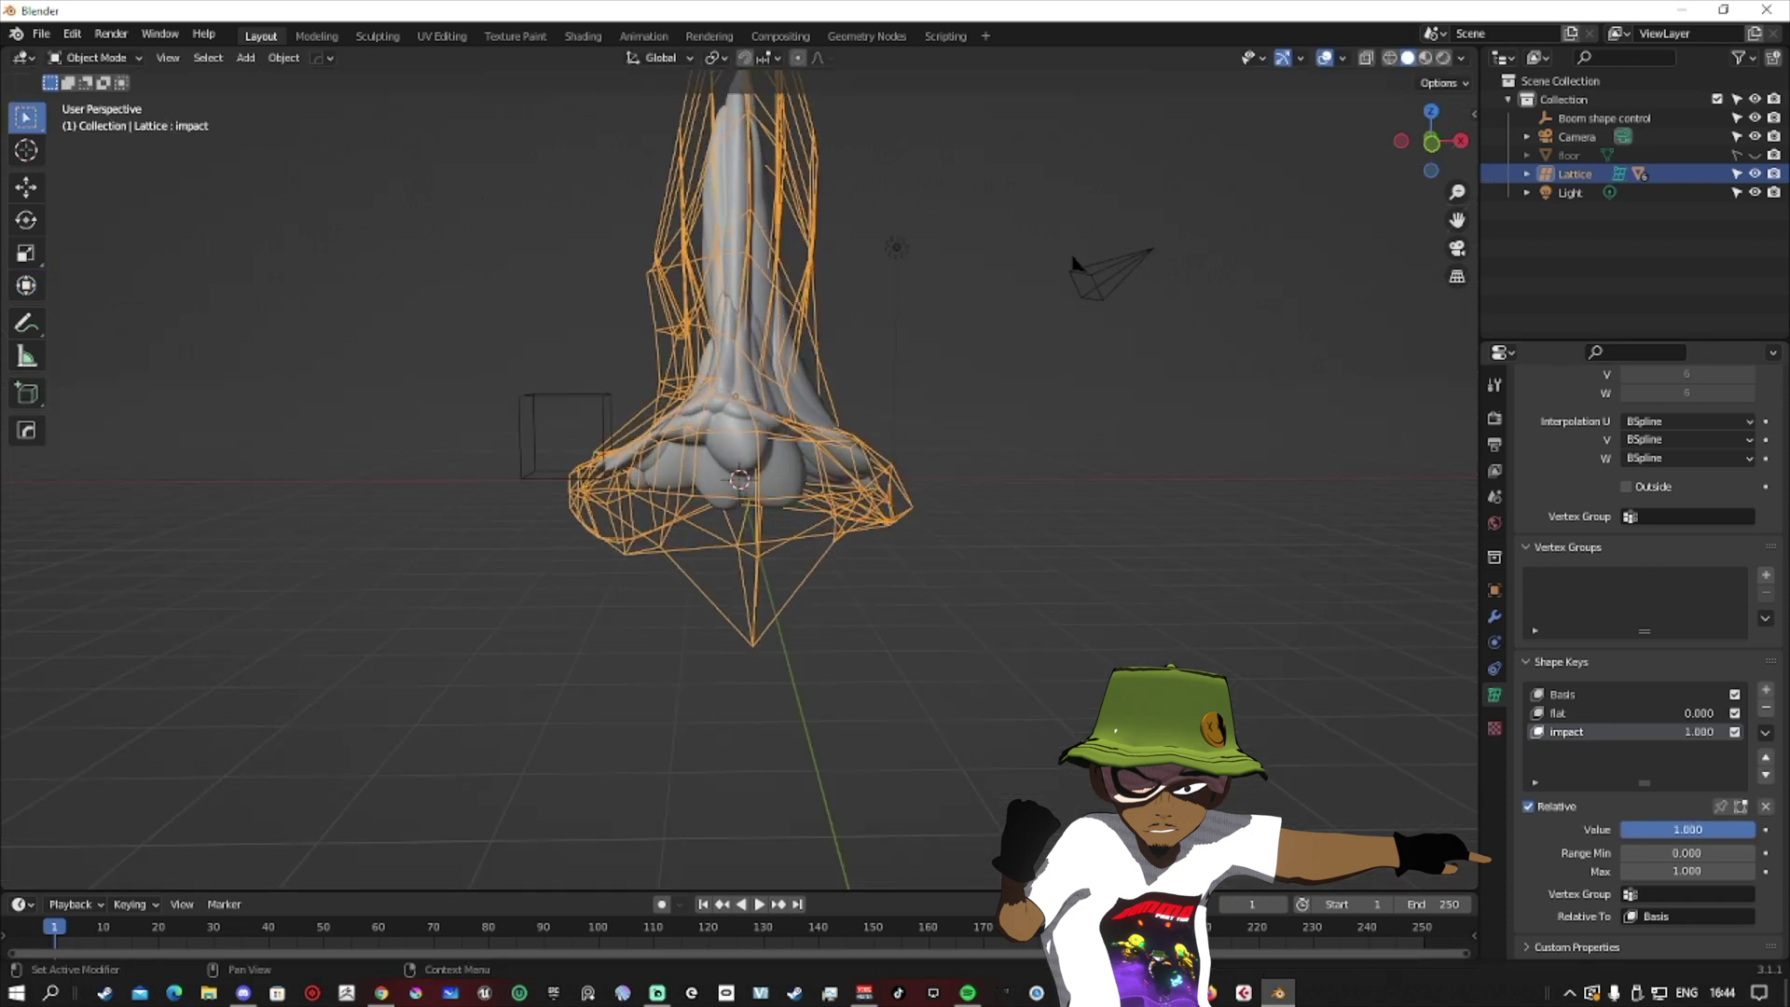
{"action": "left_click_drag", "start_coordinate": [1756, 830], "coordinate": [1625, 830]}
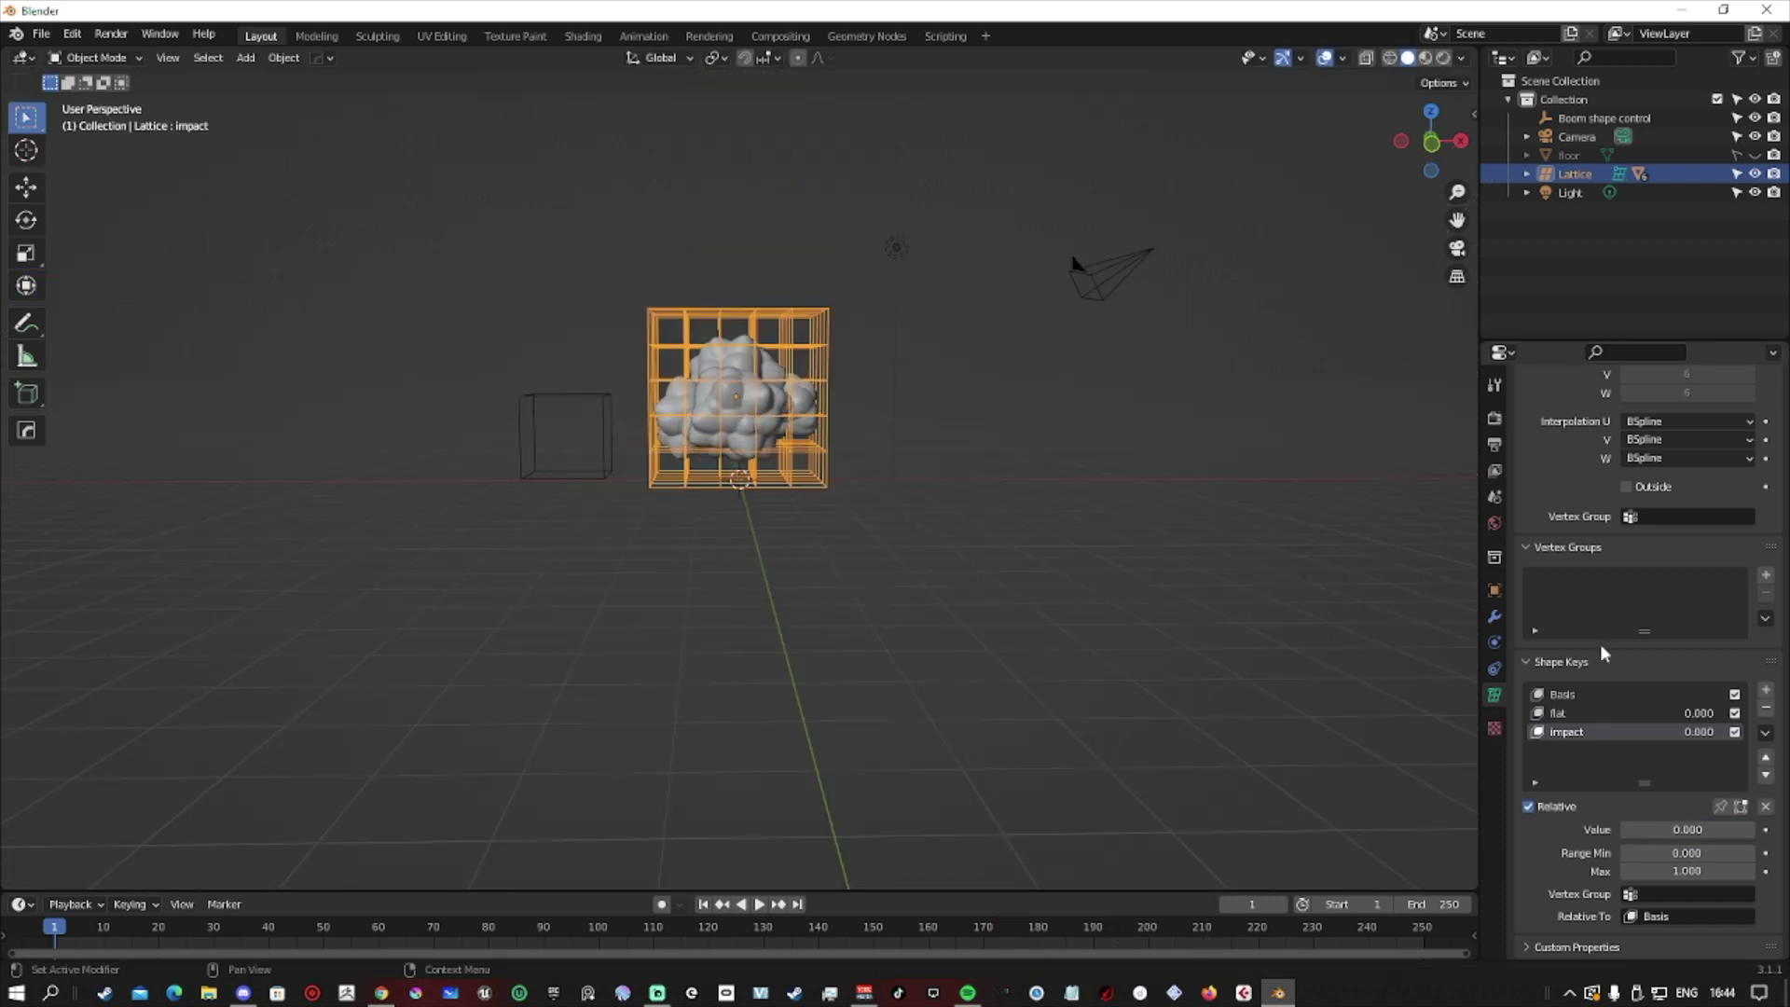
Step: Duplicate the Big Booms lattice hierarchy as Big Booms.001, placed 5.266 m along X
{"action": "right_click", "coordinate": [1543, 119]}
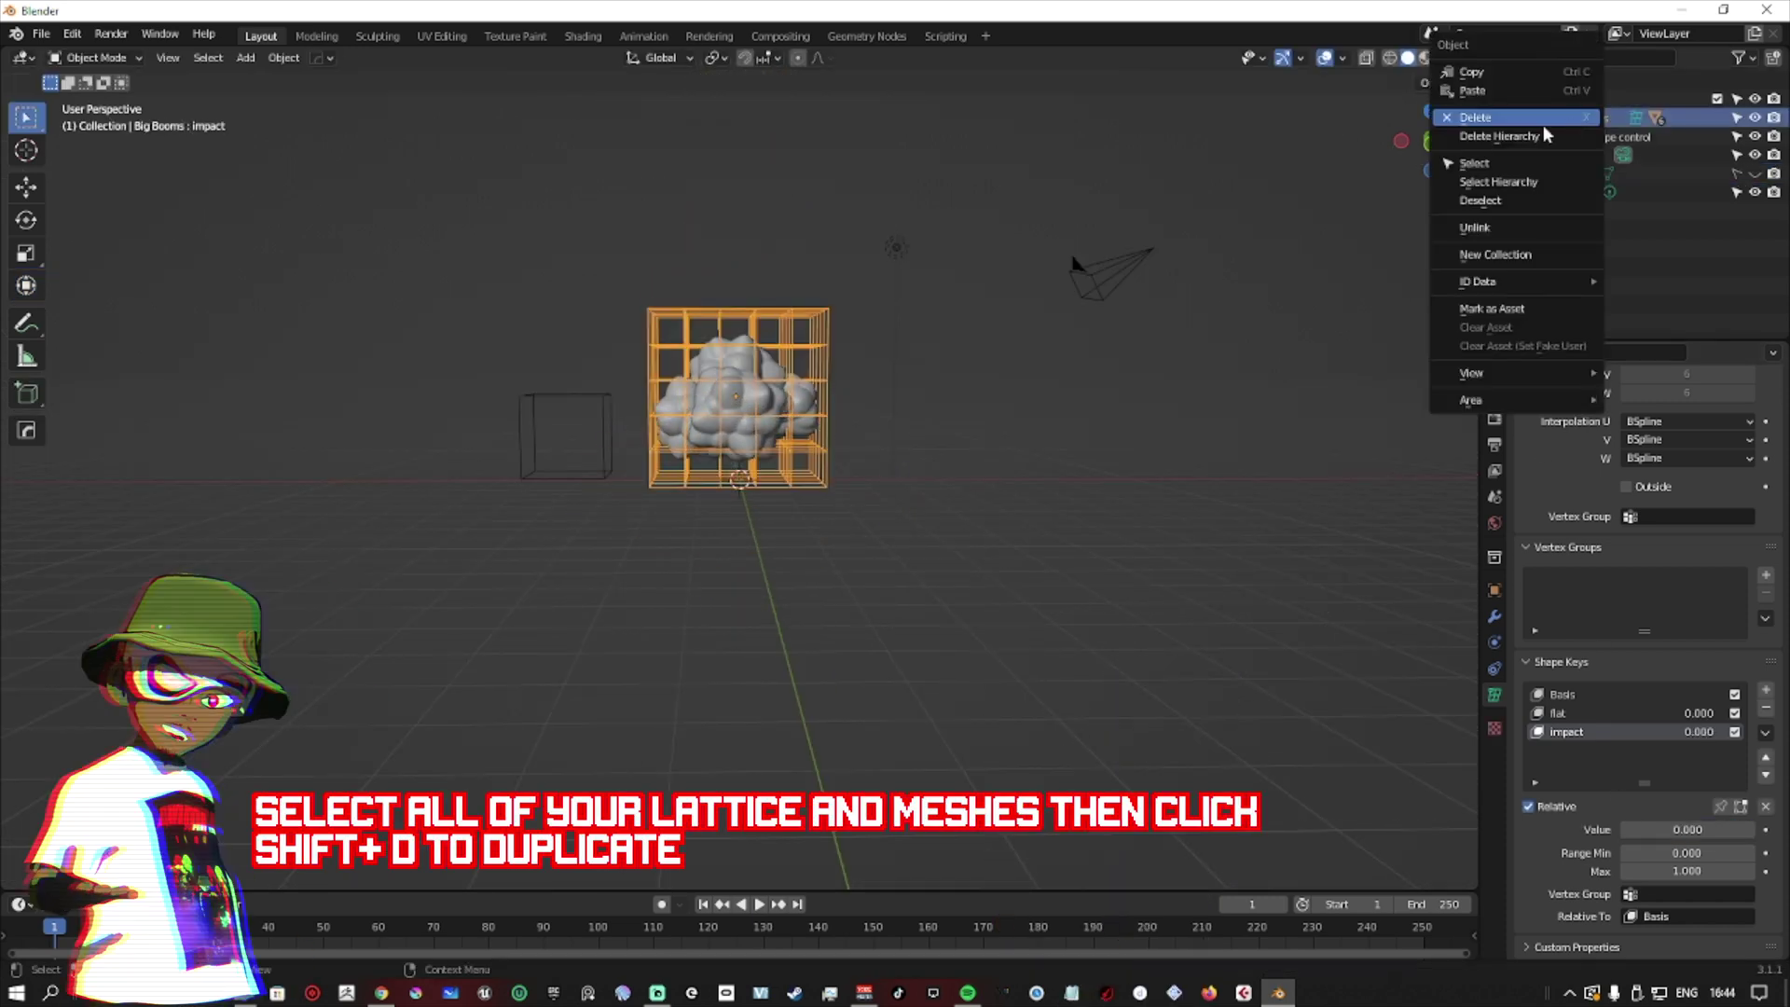
{"action": "left_click", "coordinate": [1489, 182]}
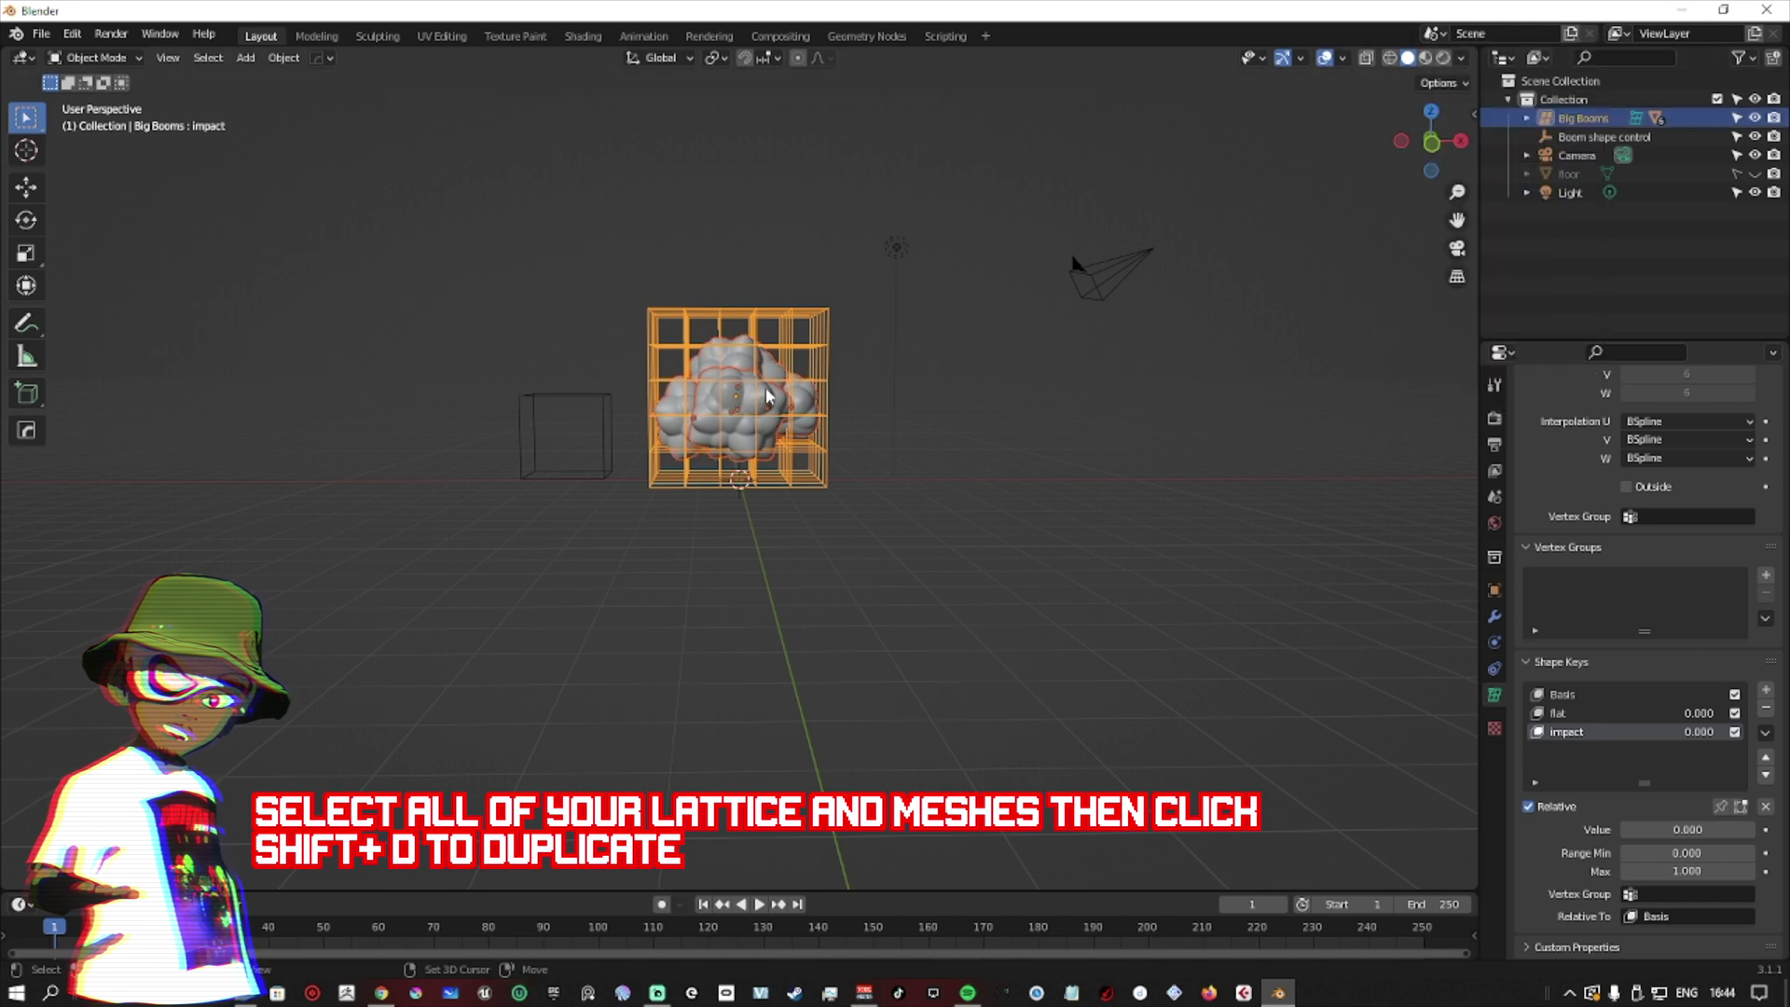
{"action": "key", "text": "shift+d"}
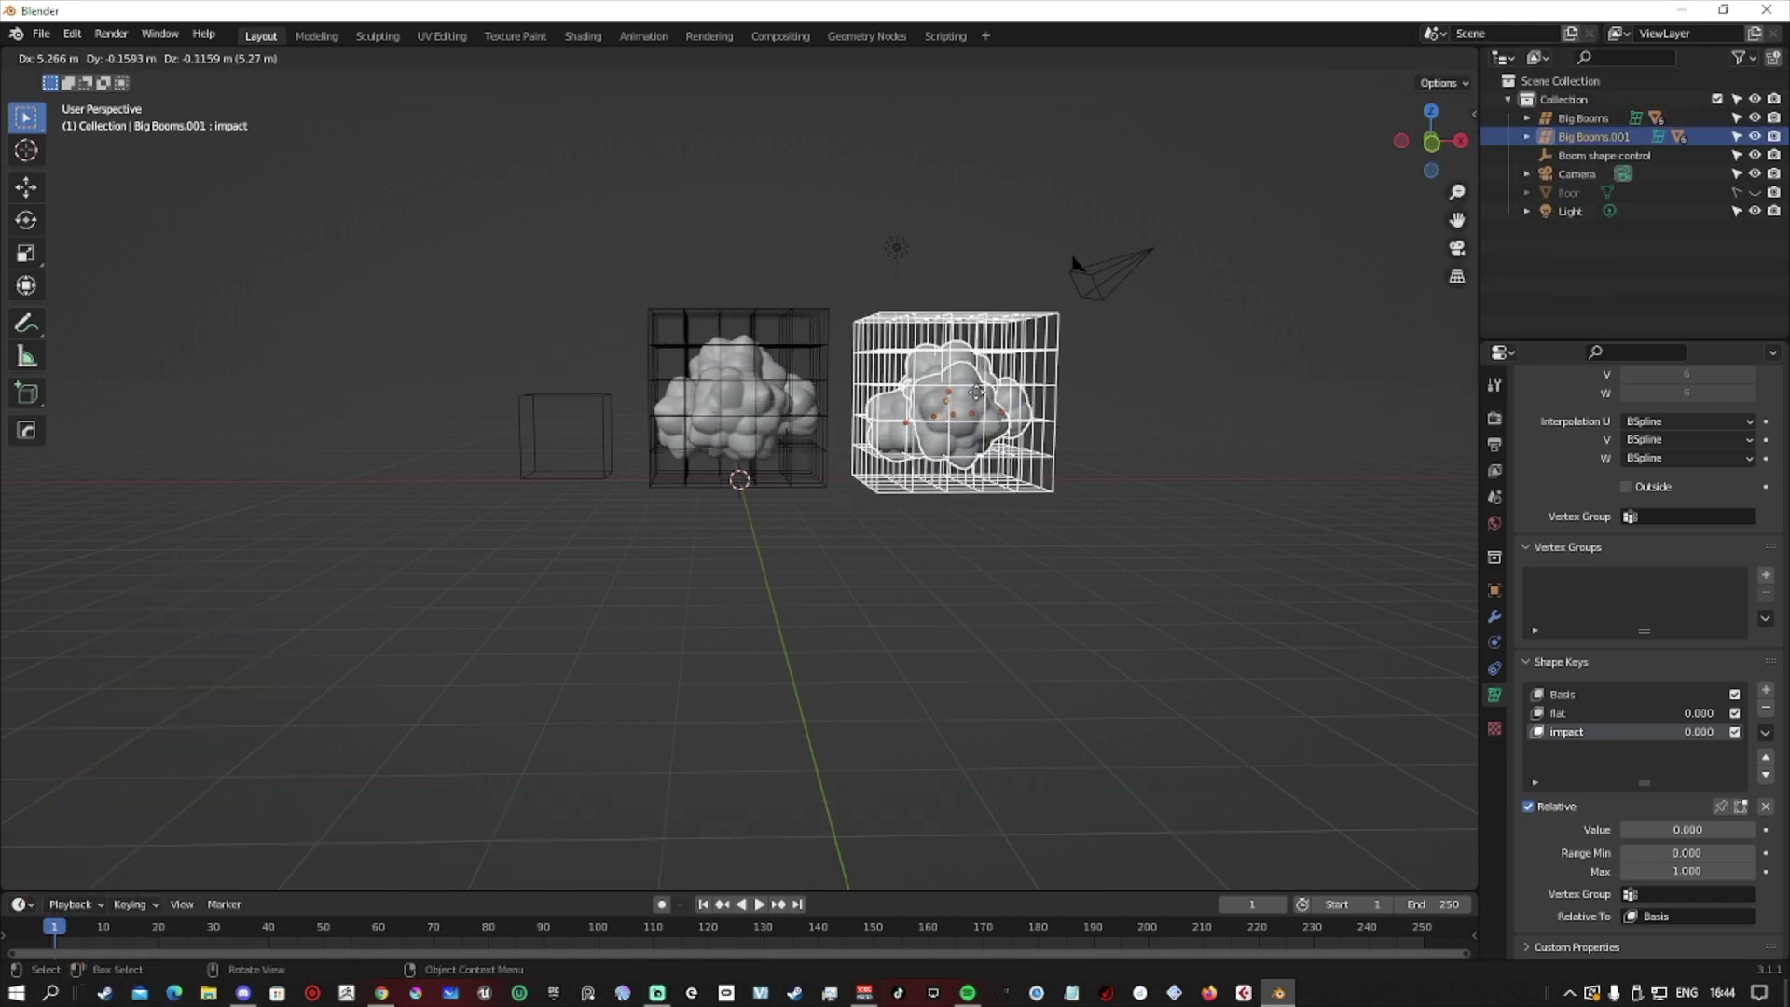
{"action": "left_click", "coordinate": [976, 392]}
{"action": "key", "text": "g"}
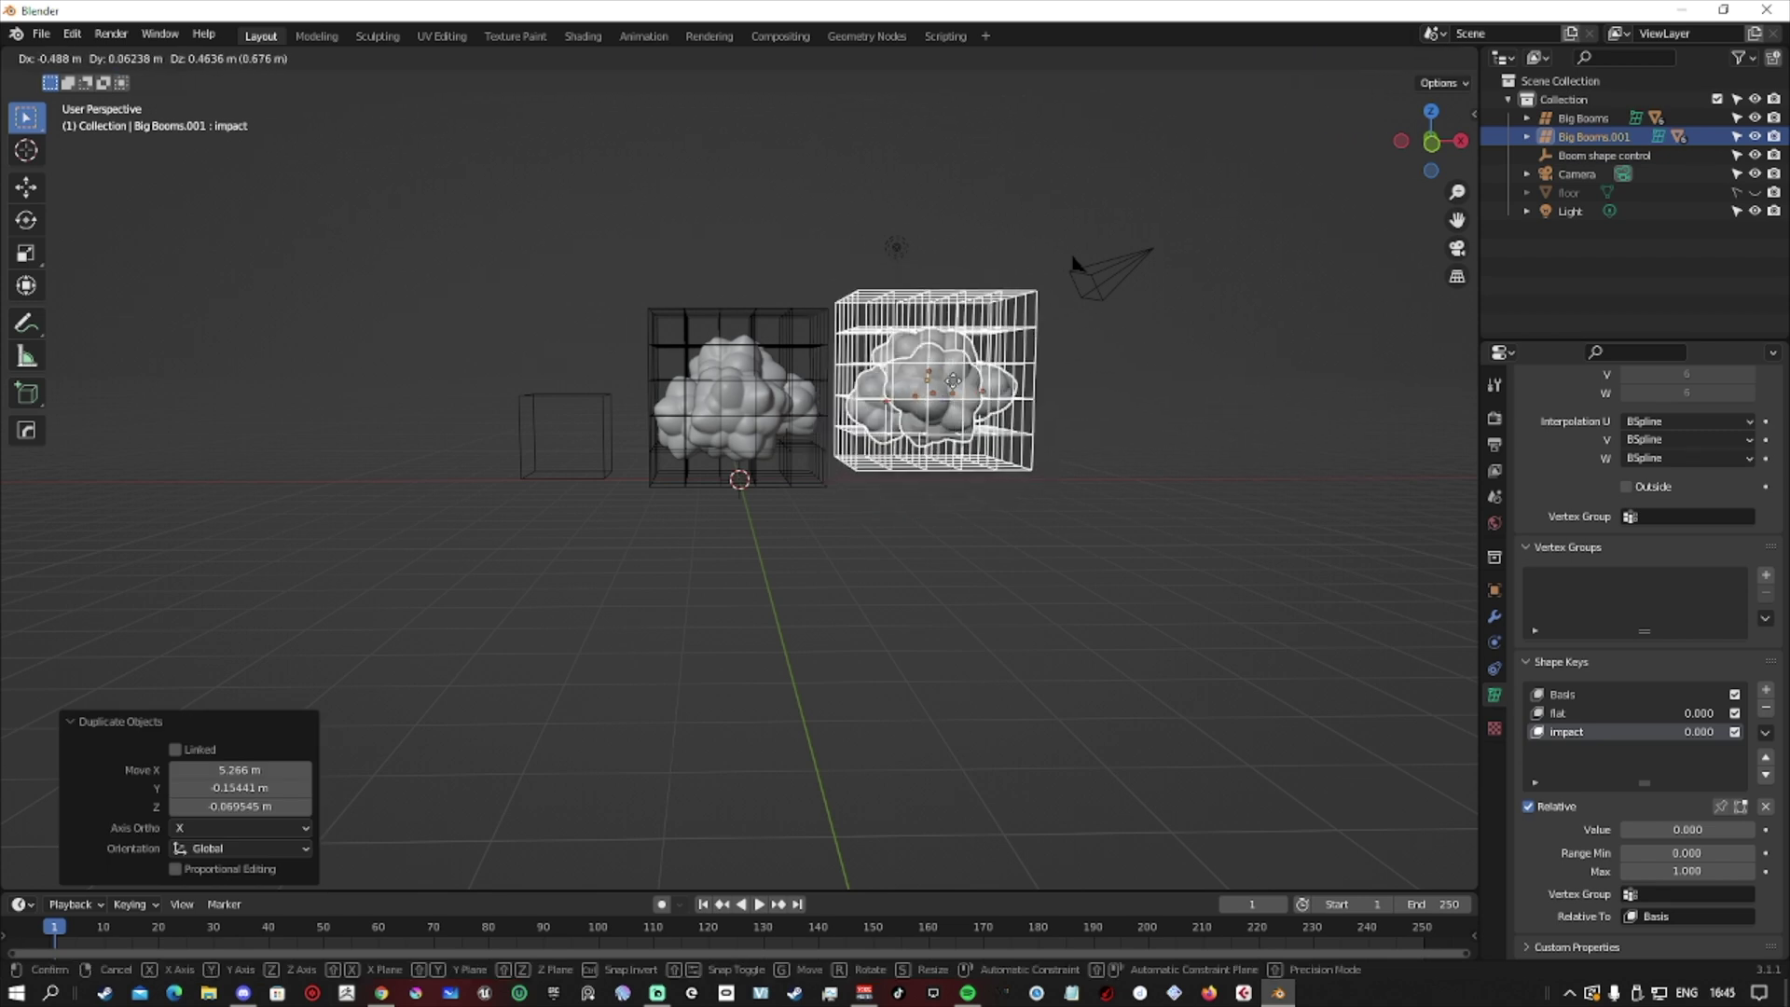
{"action": "left_click", "coordinate": [970, 395]}
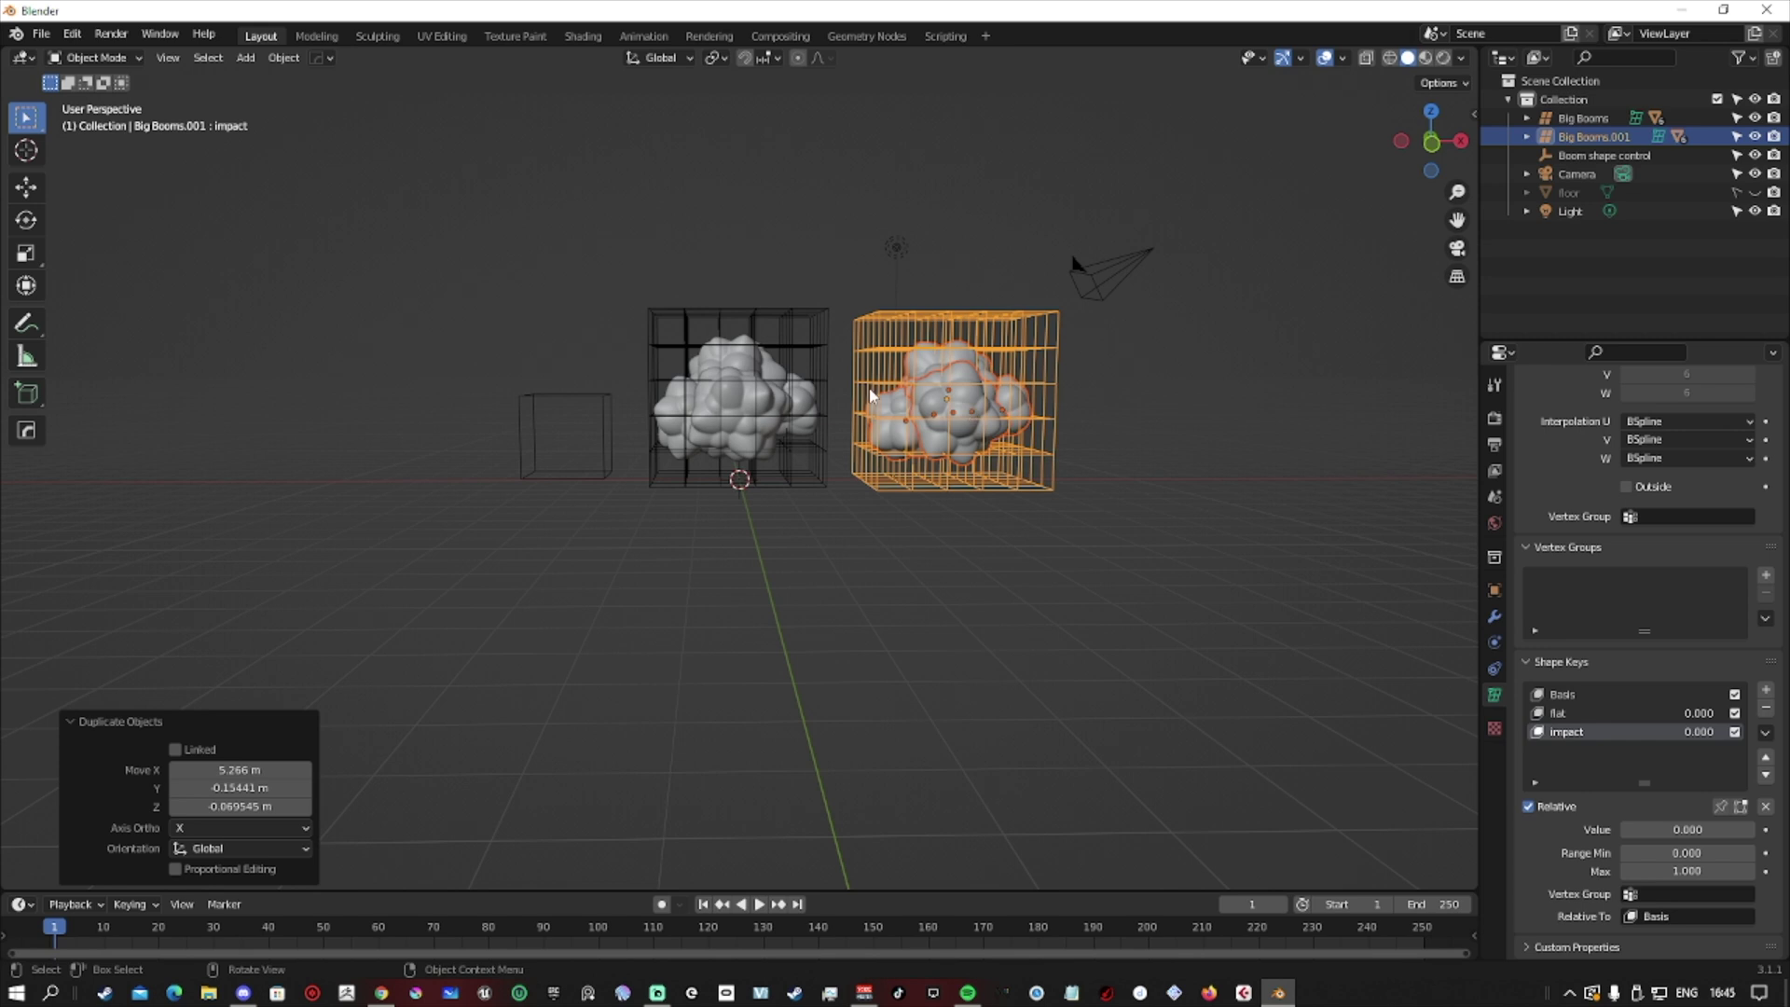
{"action": "key", "text": "KP_1"}
{"action": "scroll", "coordinate": [857, 450], "scroll_direction": "up", "scroll_amount": 3}
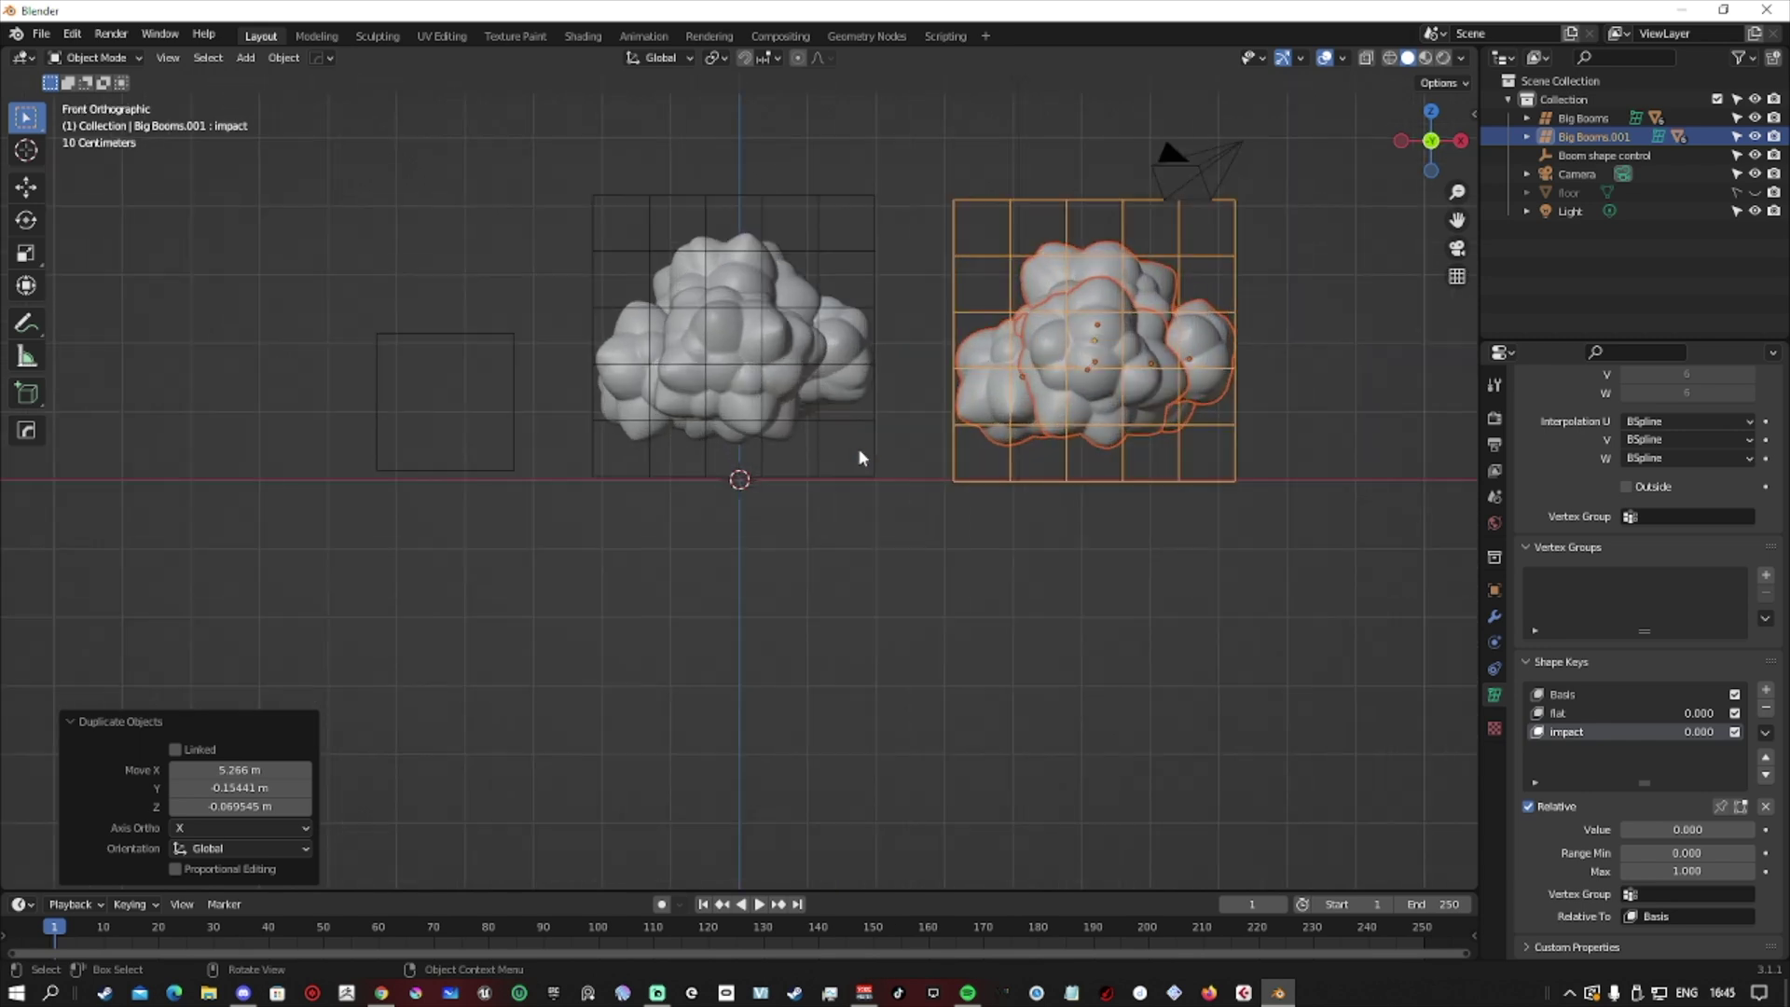
Step: Keyframe the cloud lattice's transform and shape keys through frame 100, growing its scale to 14.279
{"action": "left_click", "coordinate": [774, 341]}
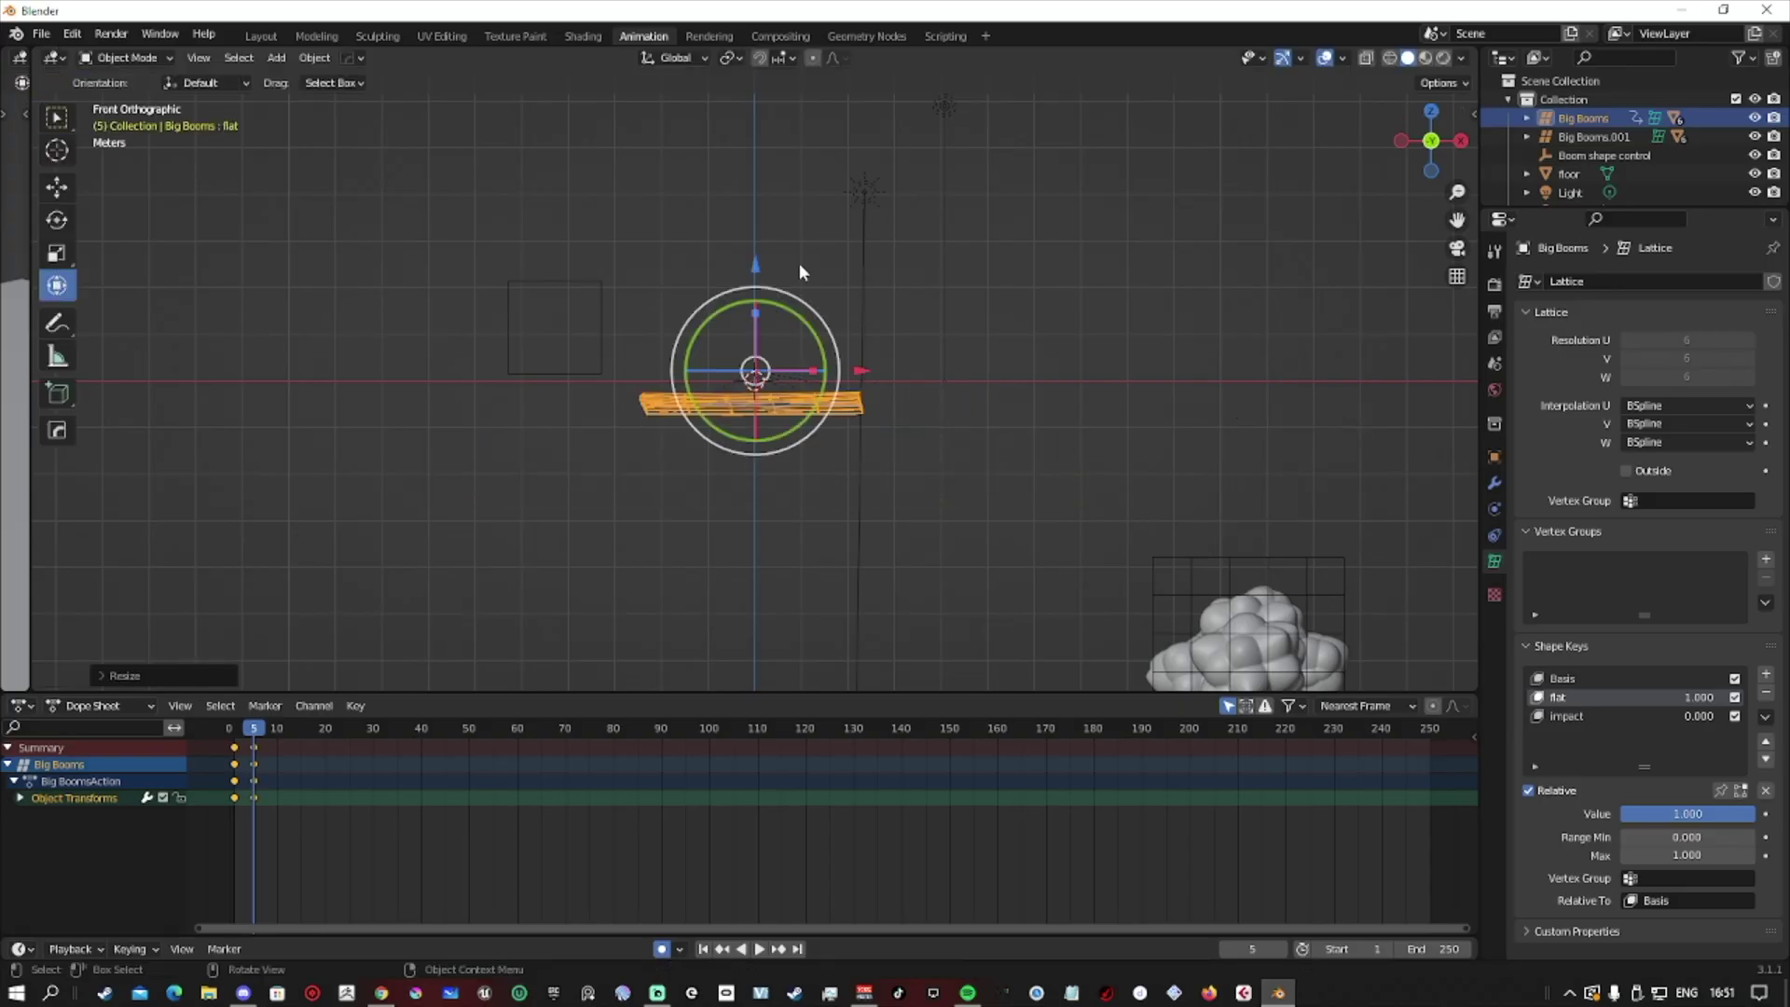
{"action": "left_click", "coordinate": [1765, 717]}
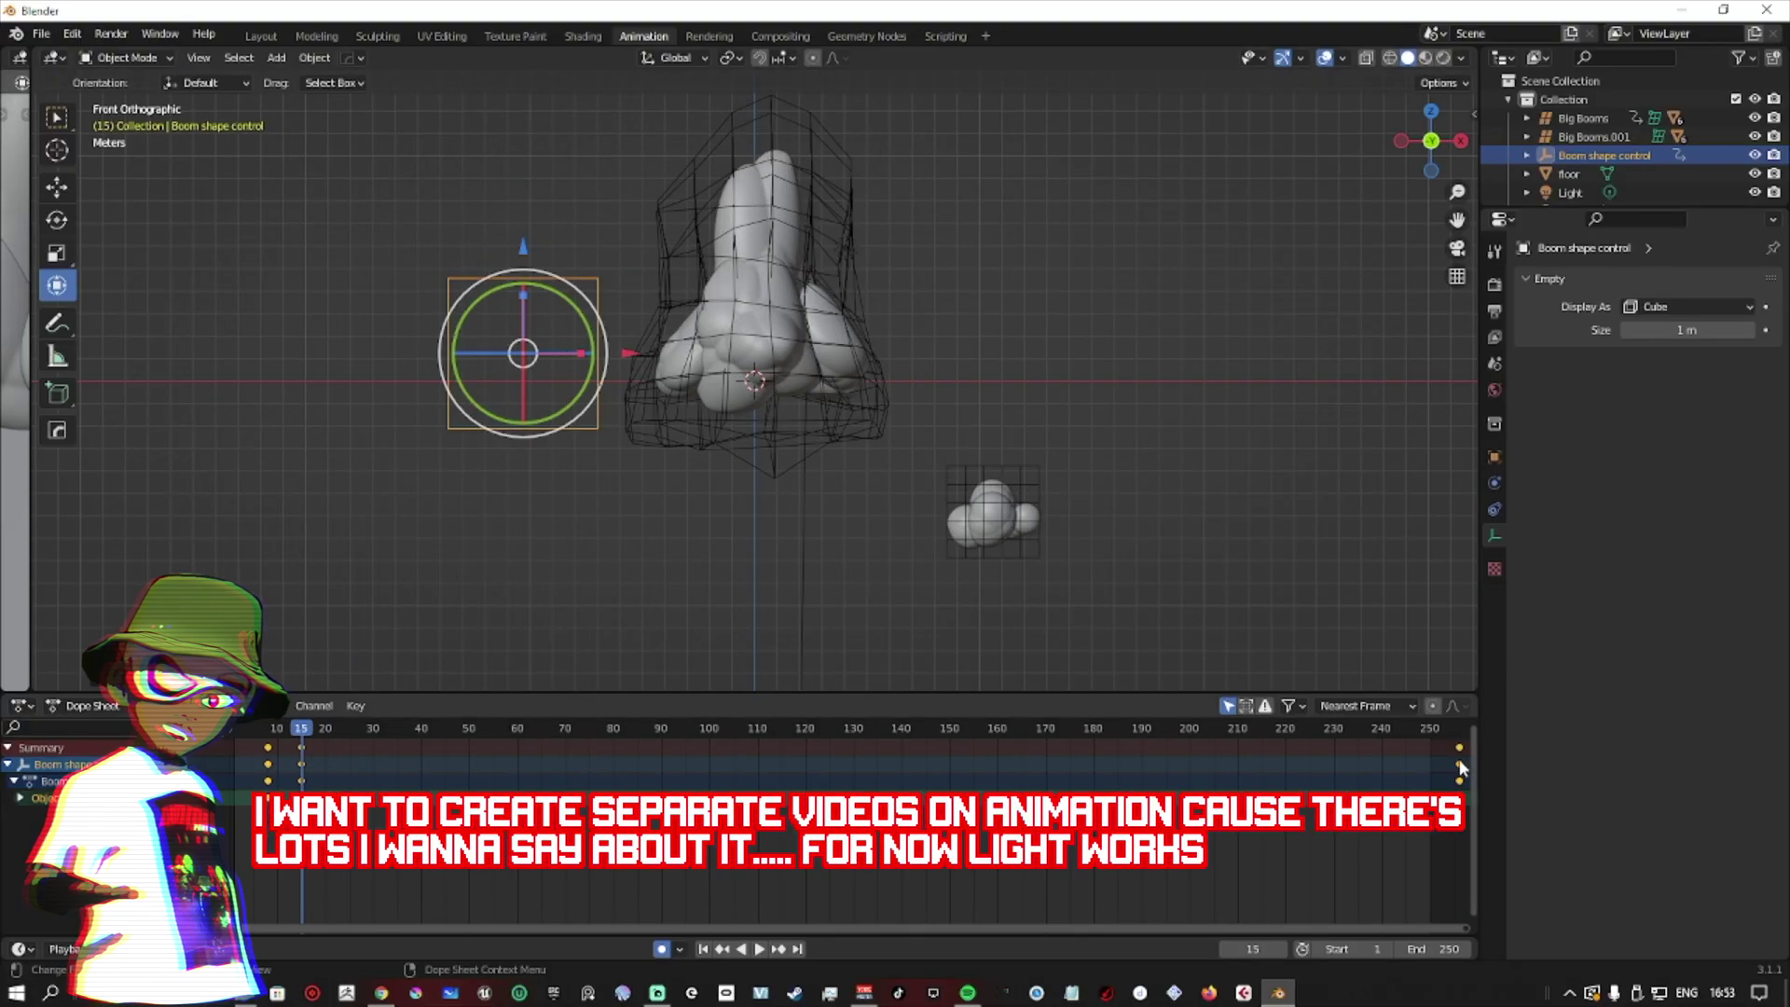
{"action": "key", "text": "space"}
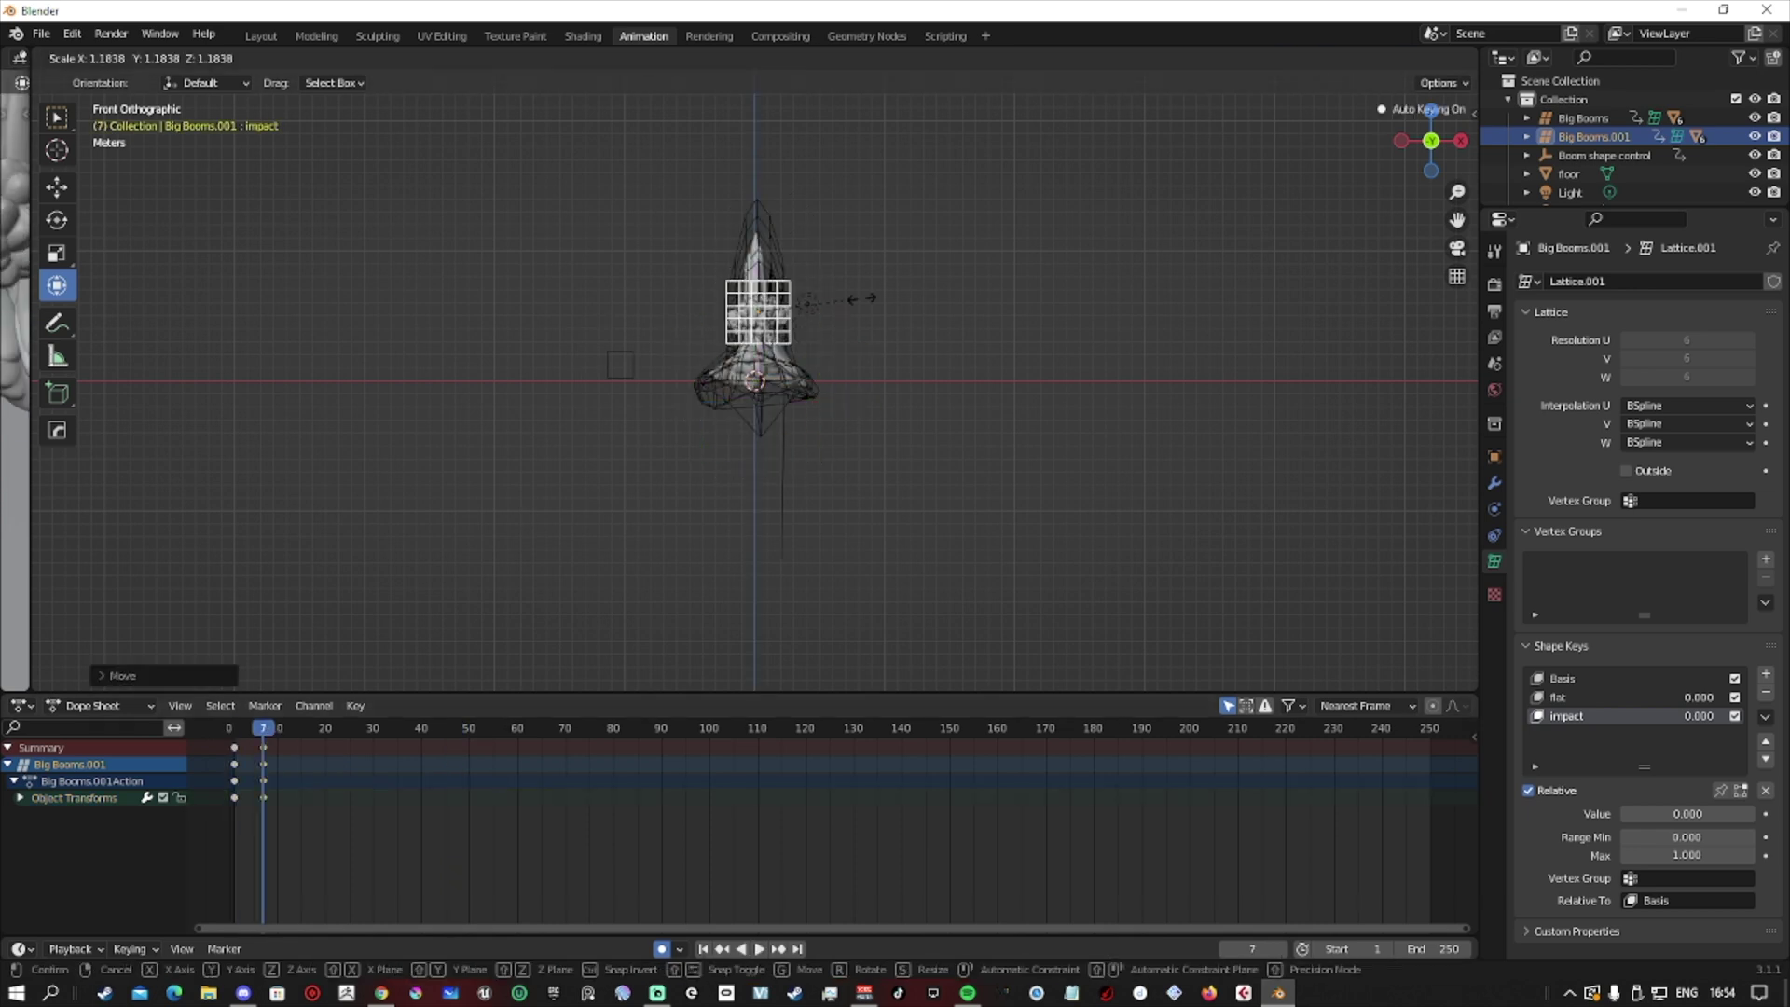
{"action": "key", "text": "space"}
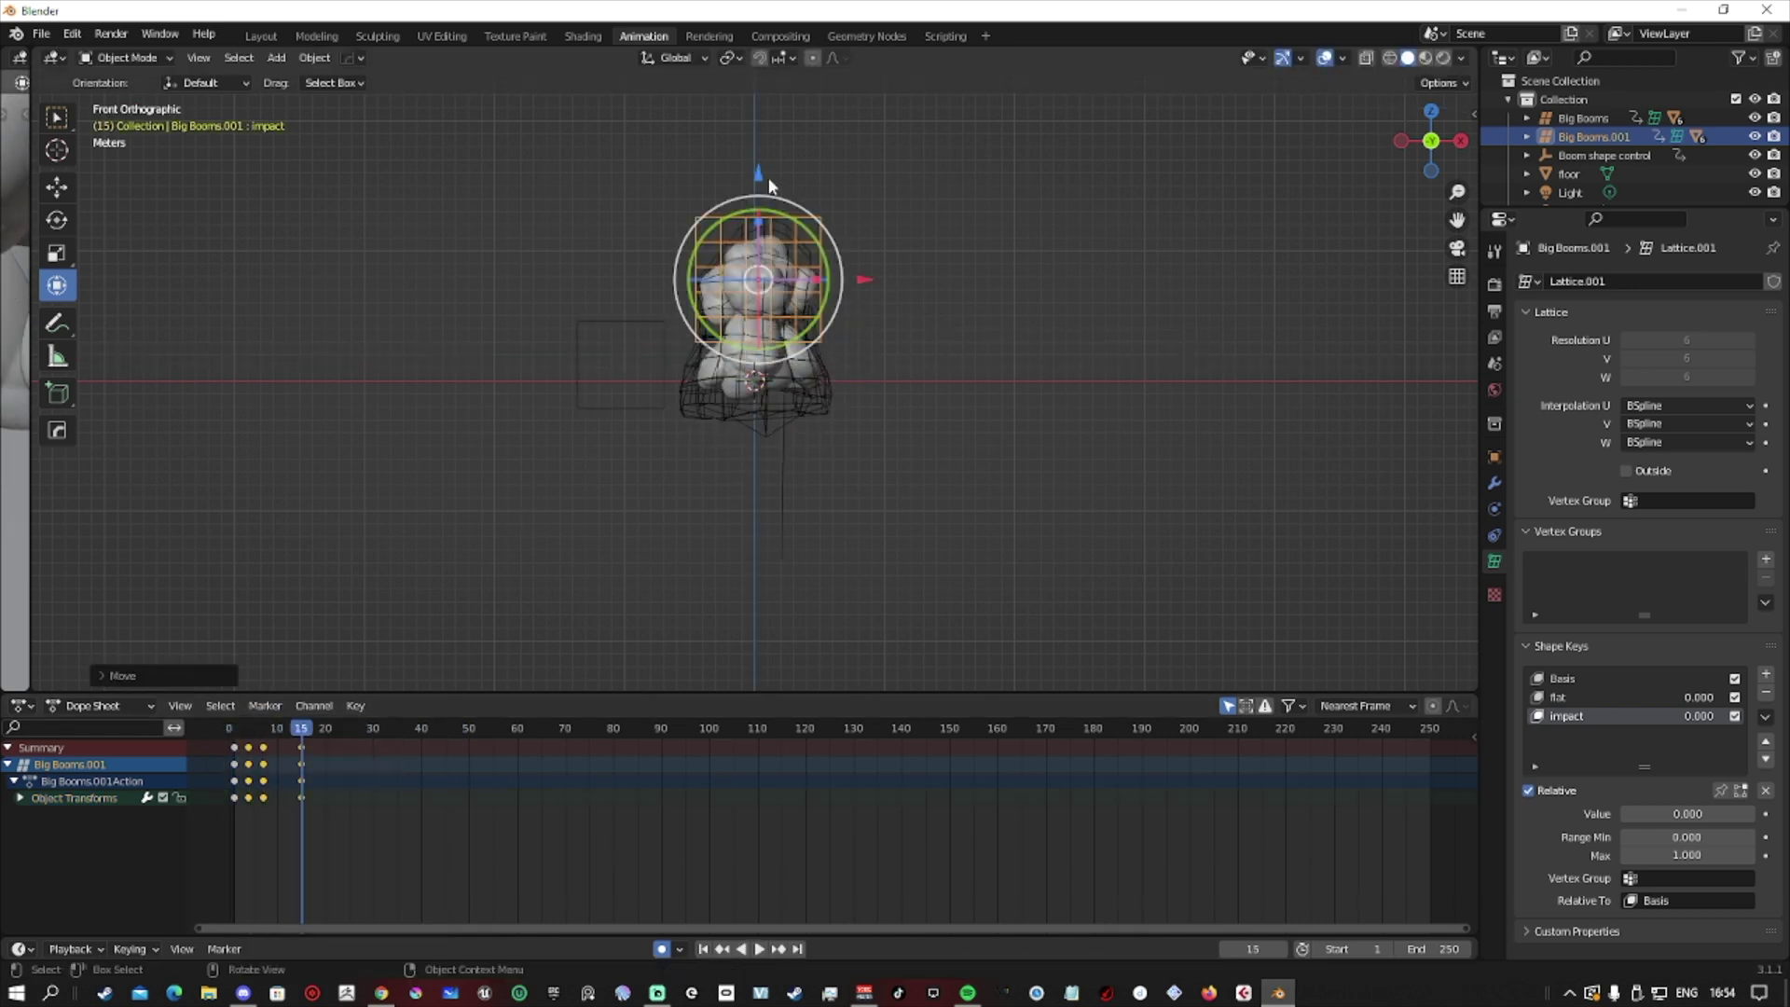
{"action": "left_click_drag", "start_coordinate": [252, 884], "coordinate": [1366, 820]}
{"action": "key", "text": "i"}
{"action": "left_click_drag", "start_coordinate": [272, 734], "coordinate": [601, 748]}
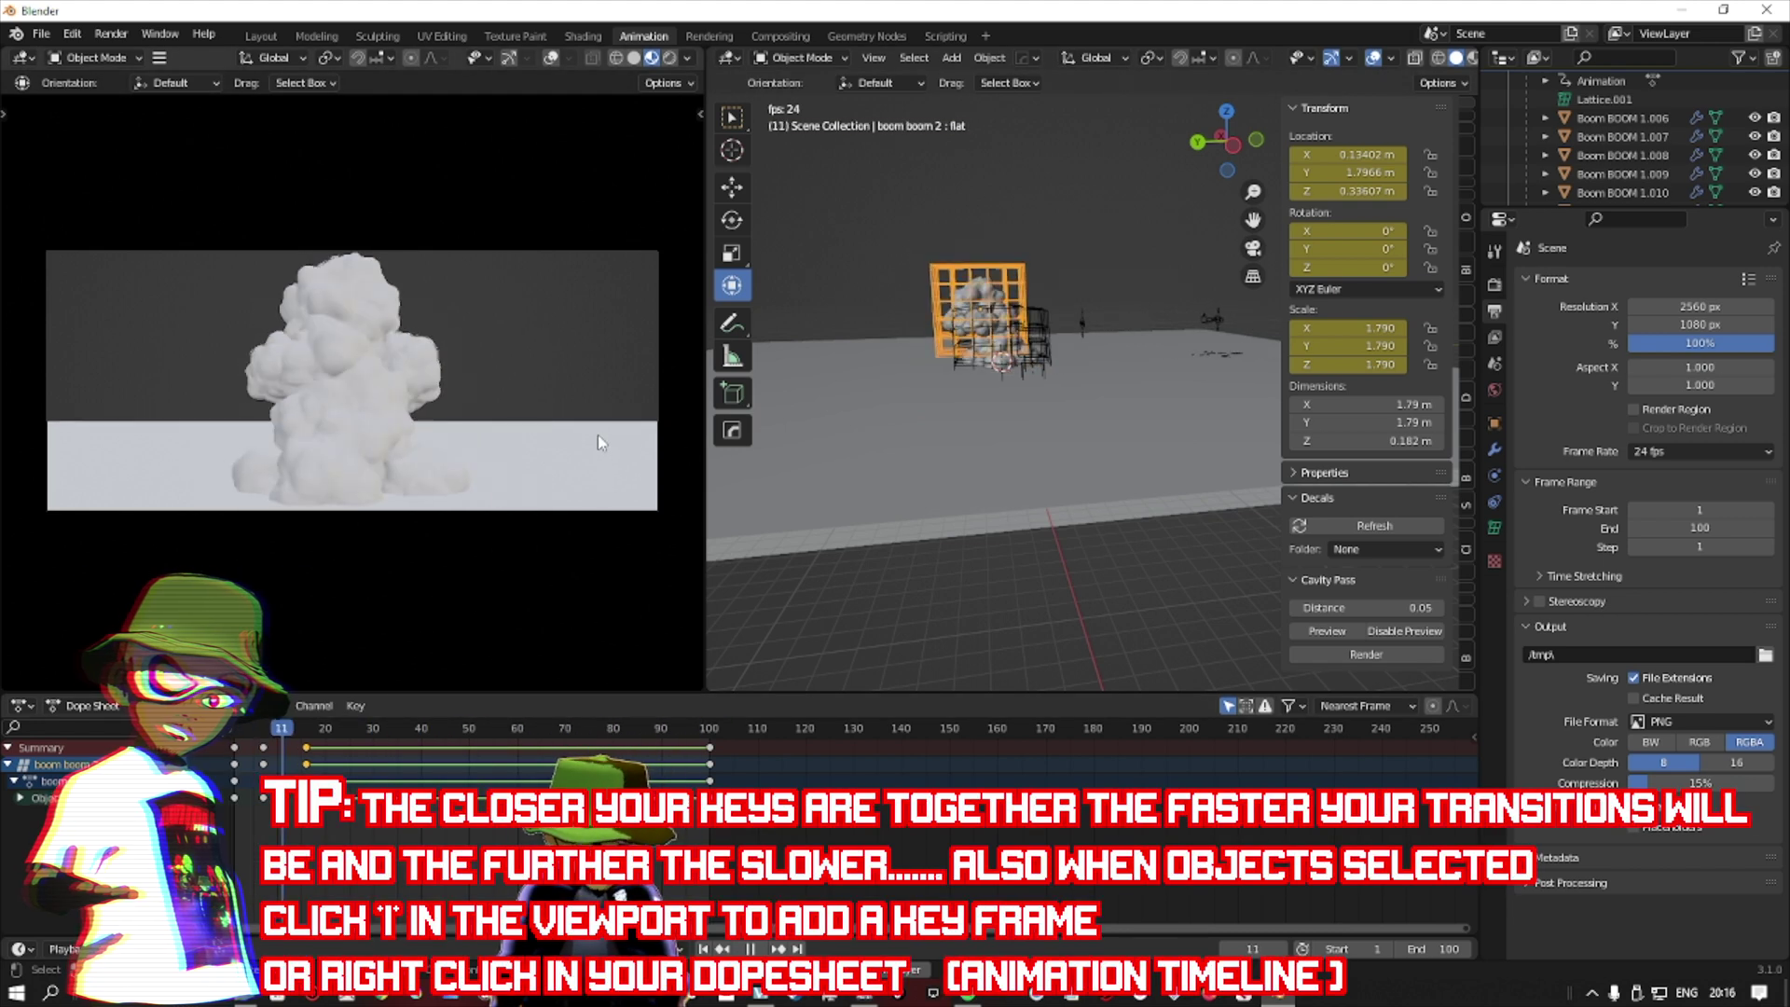
Step: Select the Dolly_Camera in the viewport while the animation plays
{"action": "left_click", "coordinate": [1249, 323]}
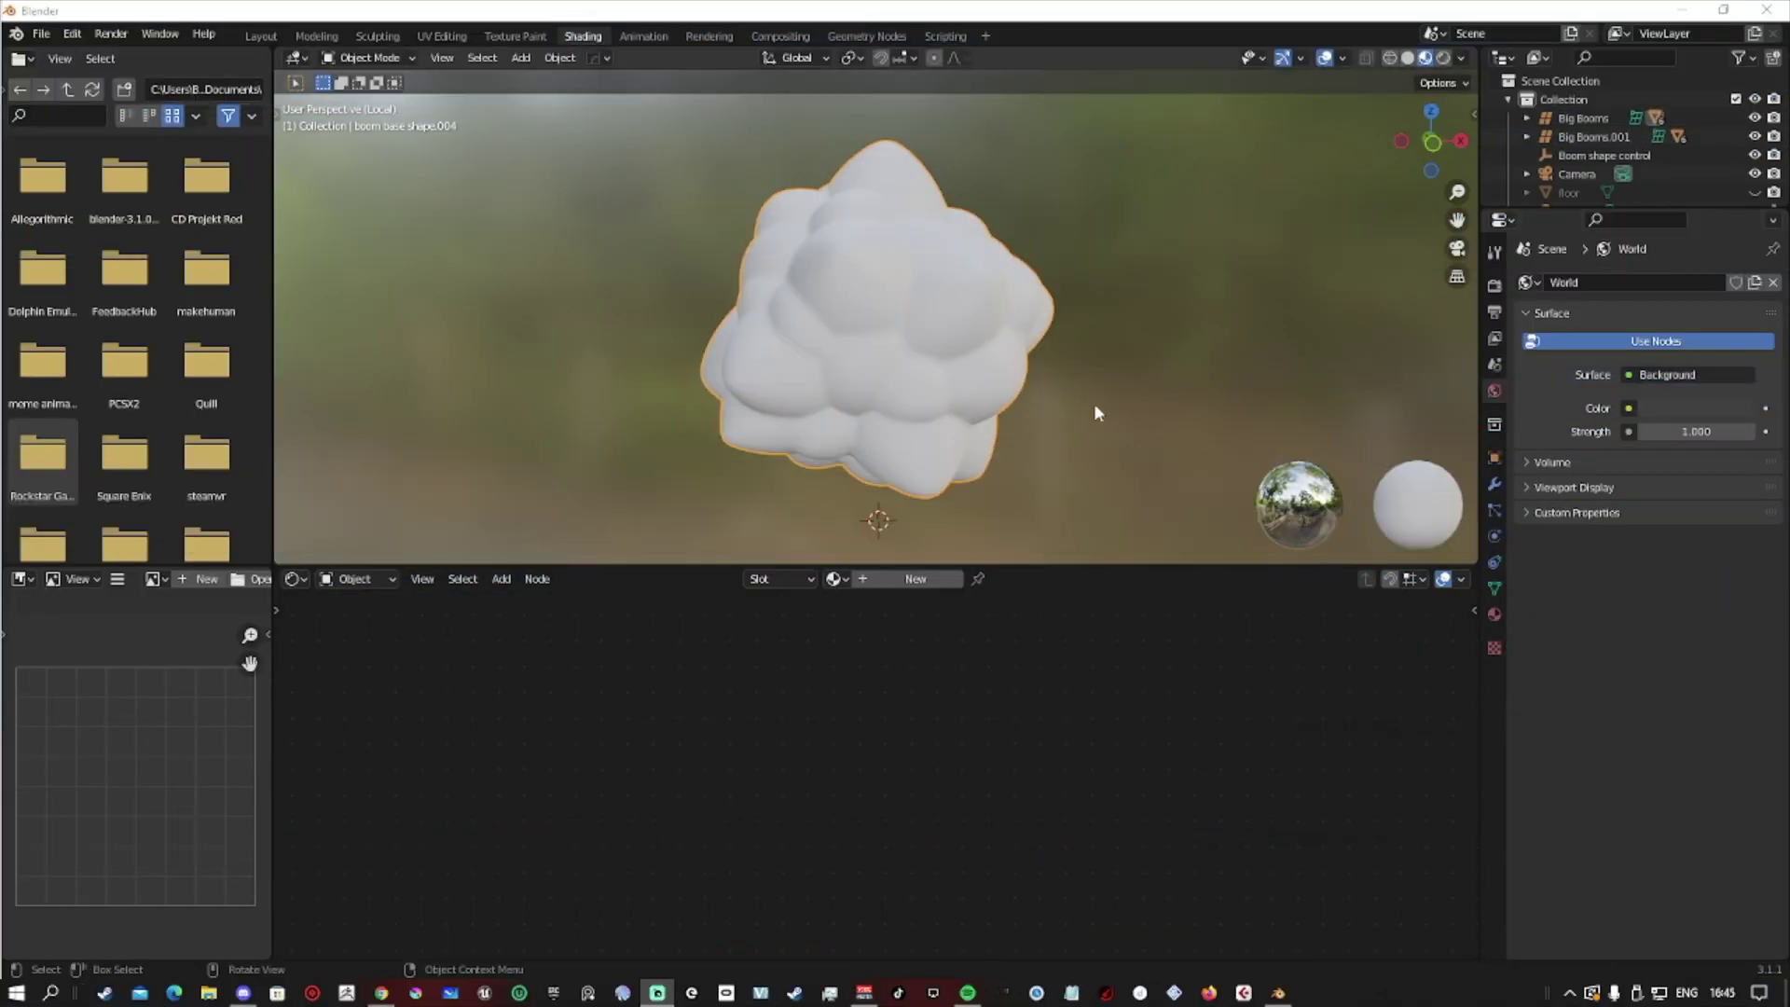
Step: In front orthographic view, give the cloud a new material, Material.001
{"action": "middle_click_drag", "start_coordinate": [1087, 407], "coordinate": [1041, 394]}
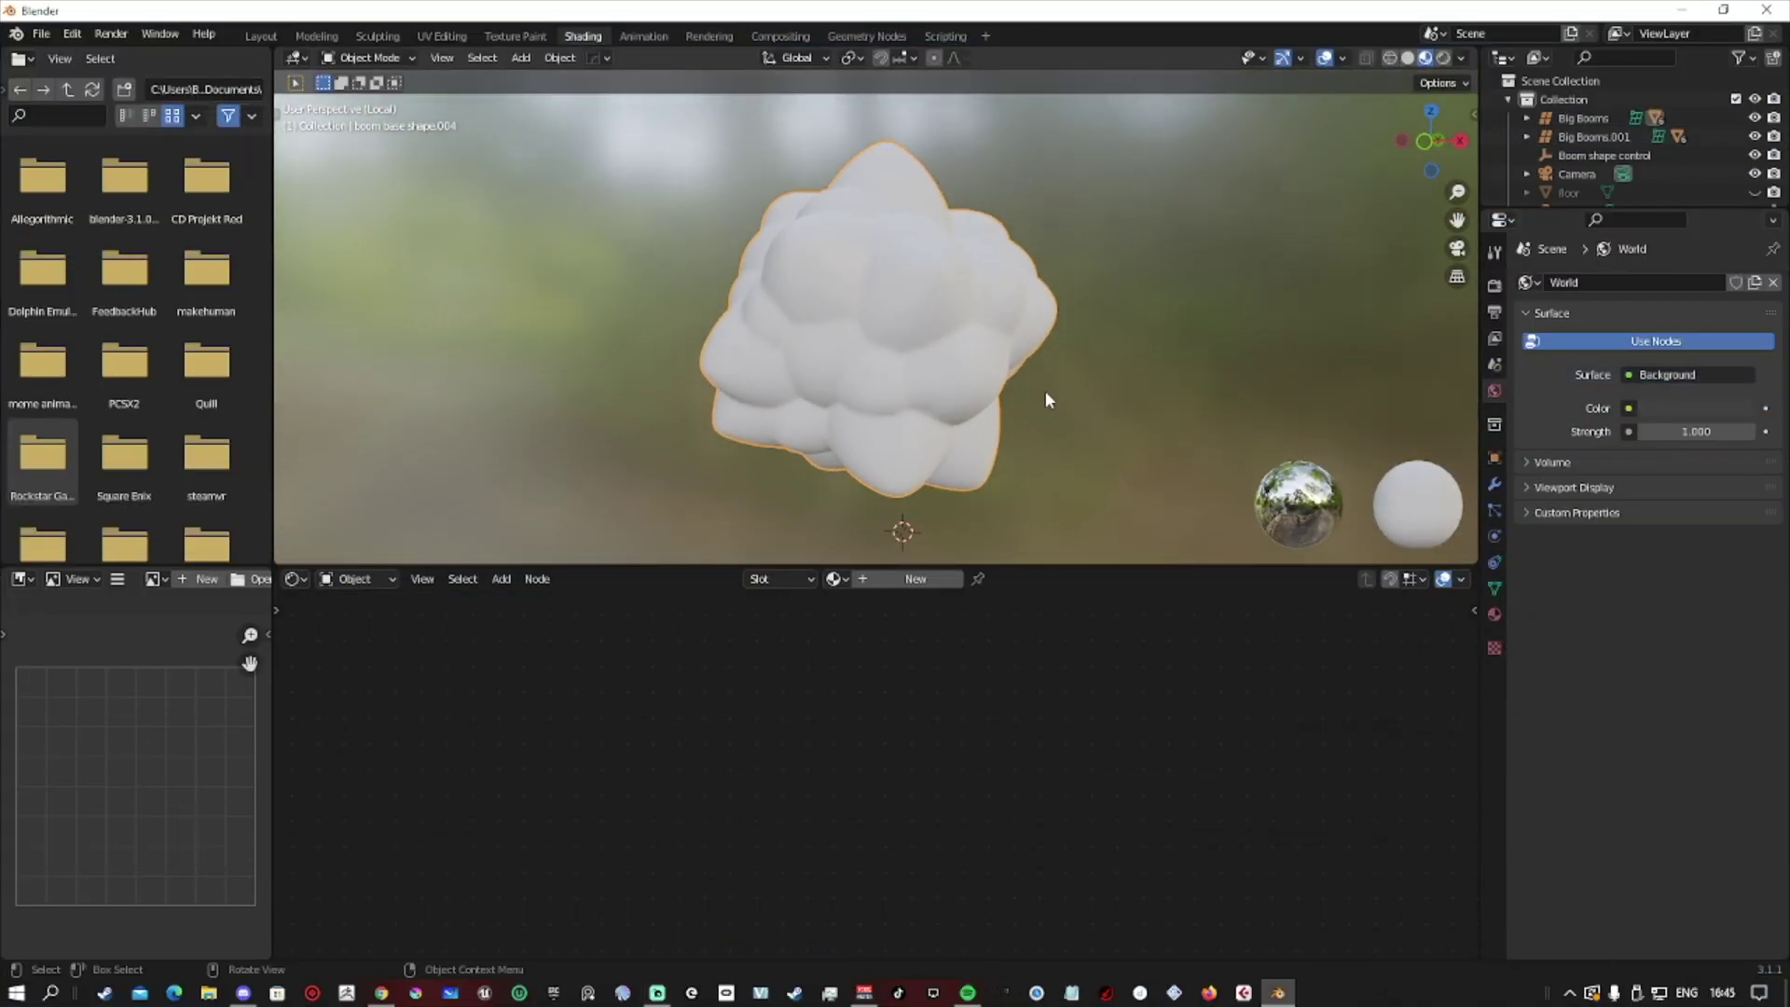
{"action": "key", "text": "KP_1"}
{"action": "left_click", "coordinate": [898, 576]}
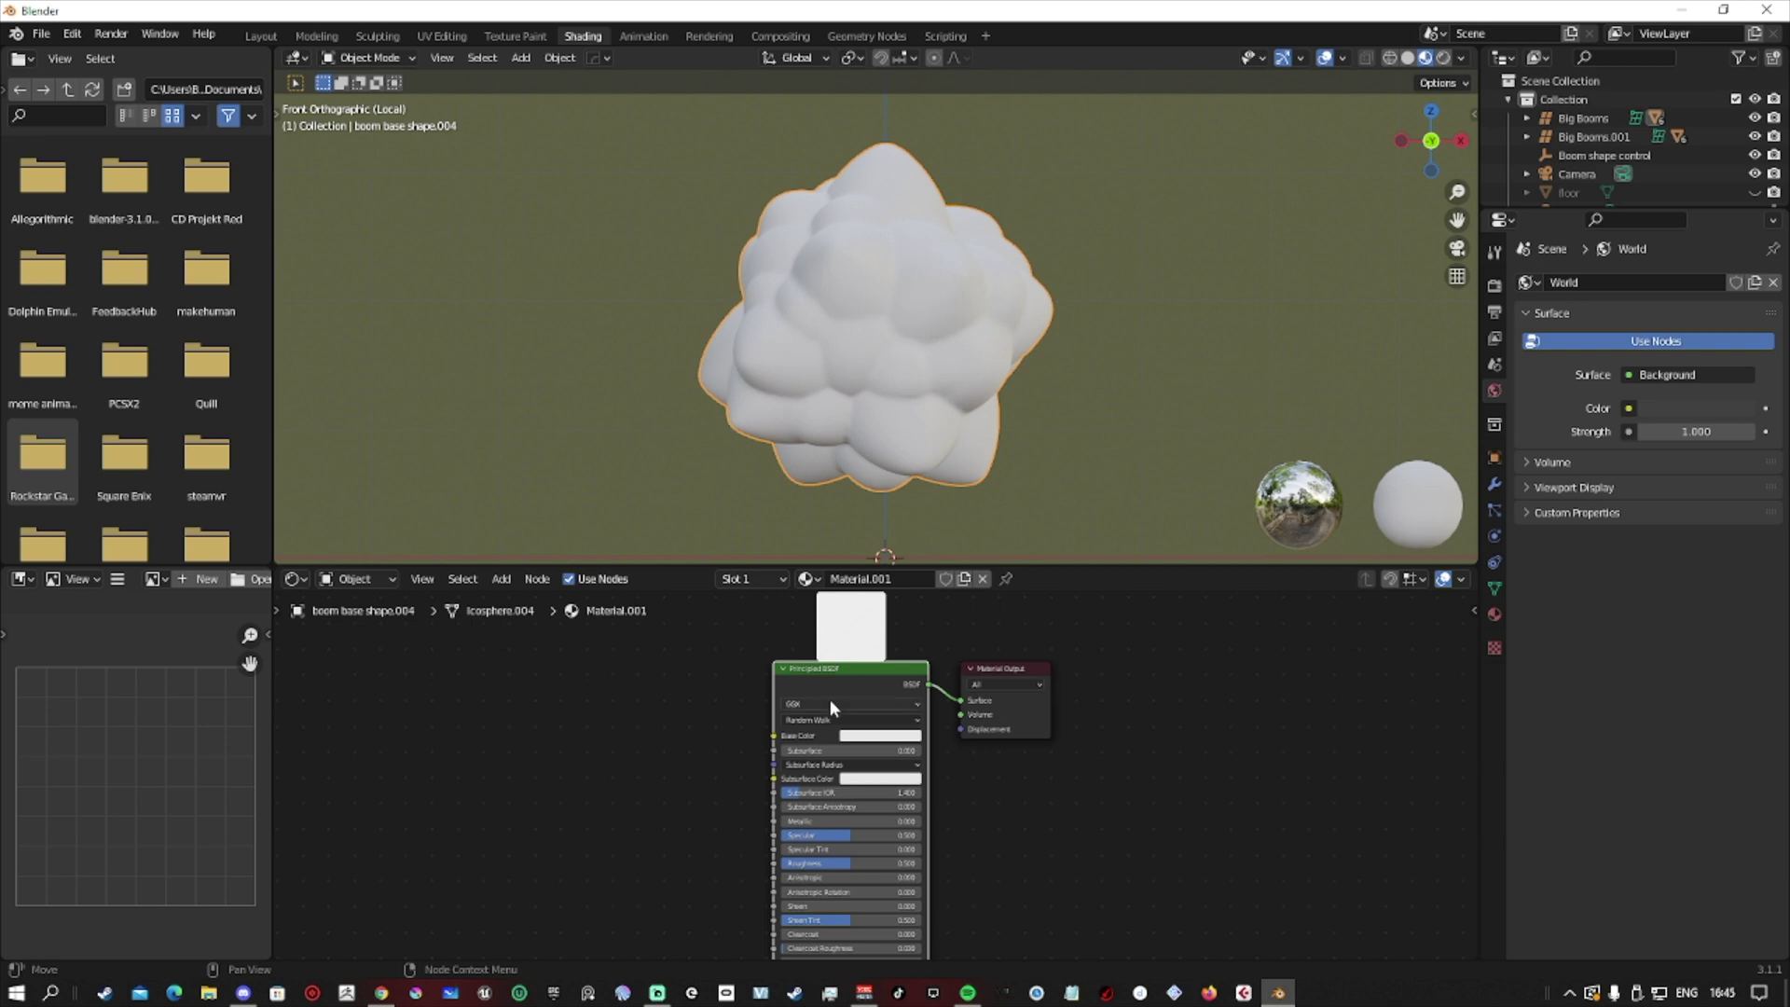
Step: Replace the Principled BSDF with an Emission node wired to the Surface output
{"action": "key", "text": "x"}
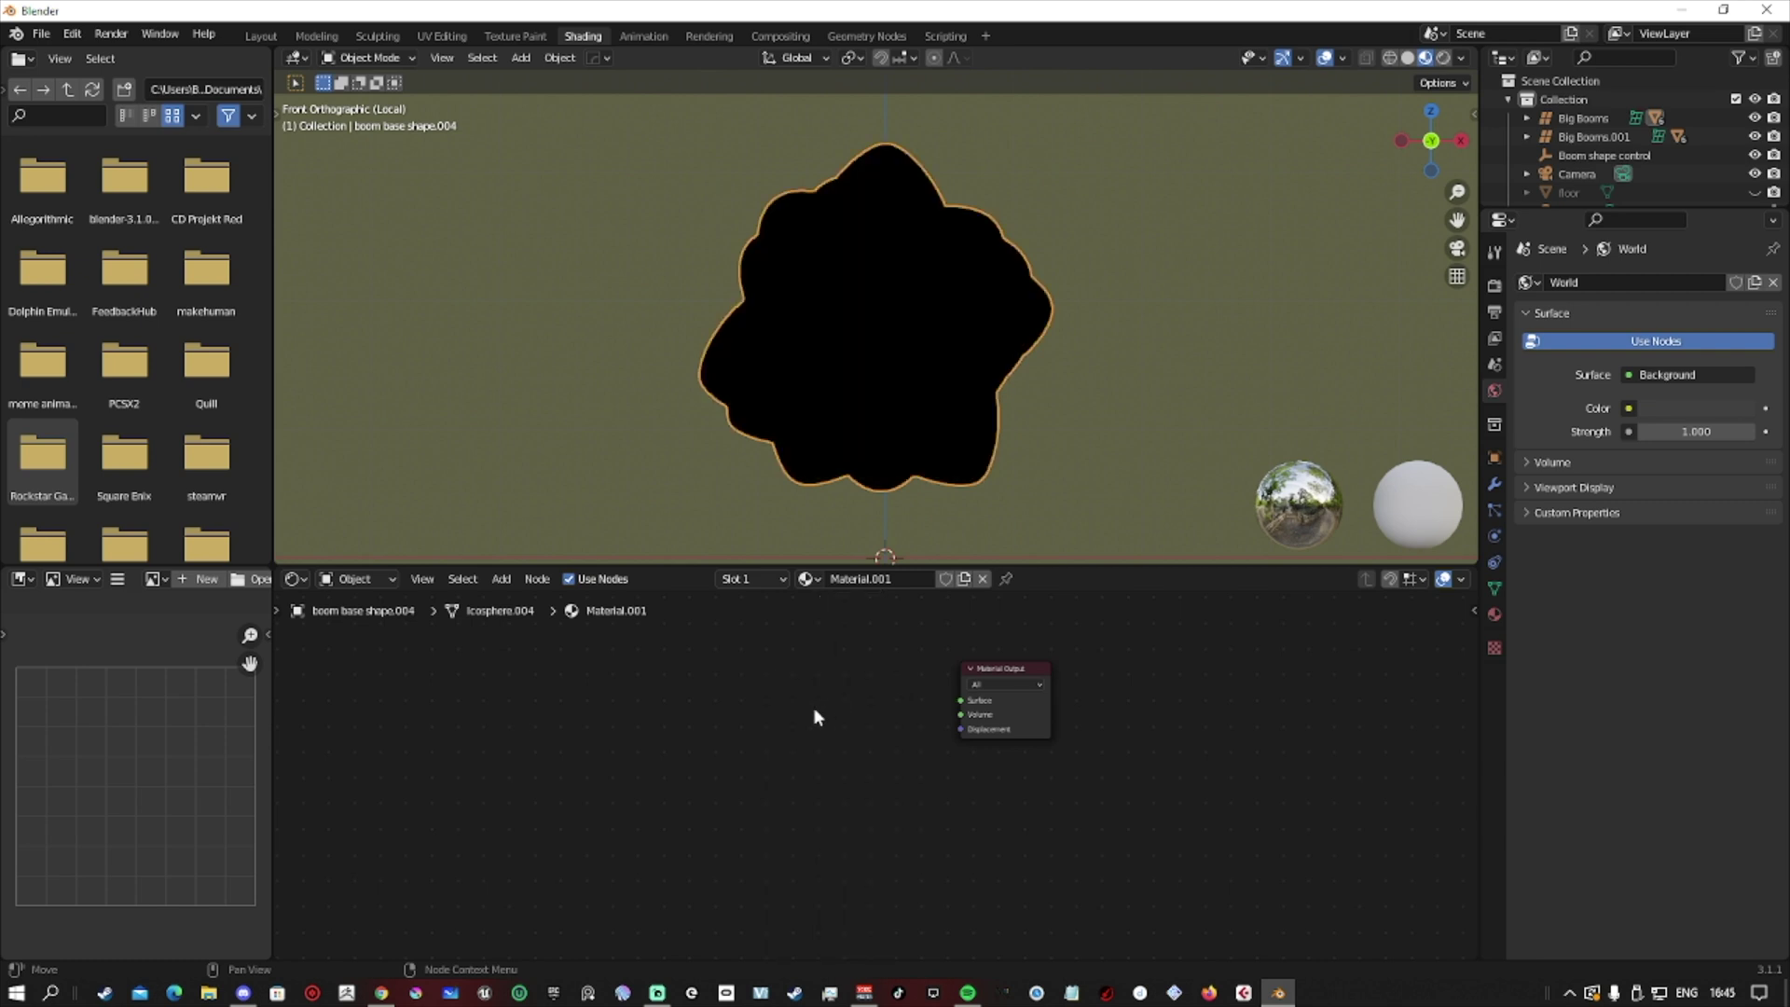
{"action": "key", "text": "shift+a"}
{"action": "left_click", "coordinate": [814, 709]}
{"action": "type", "text": "em"}
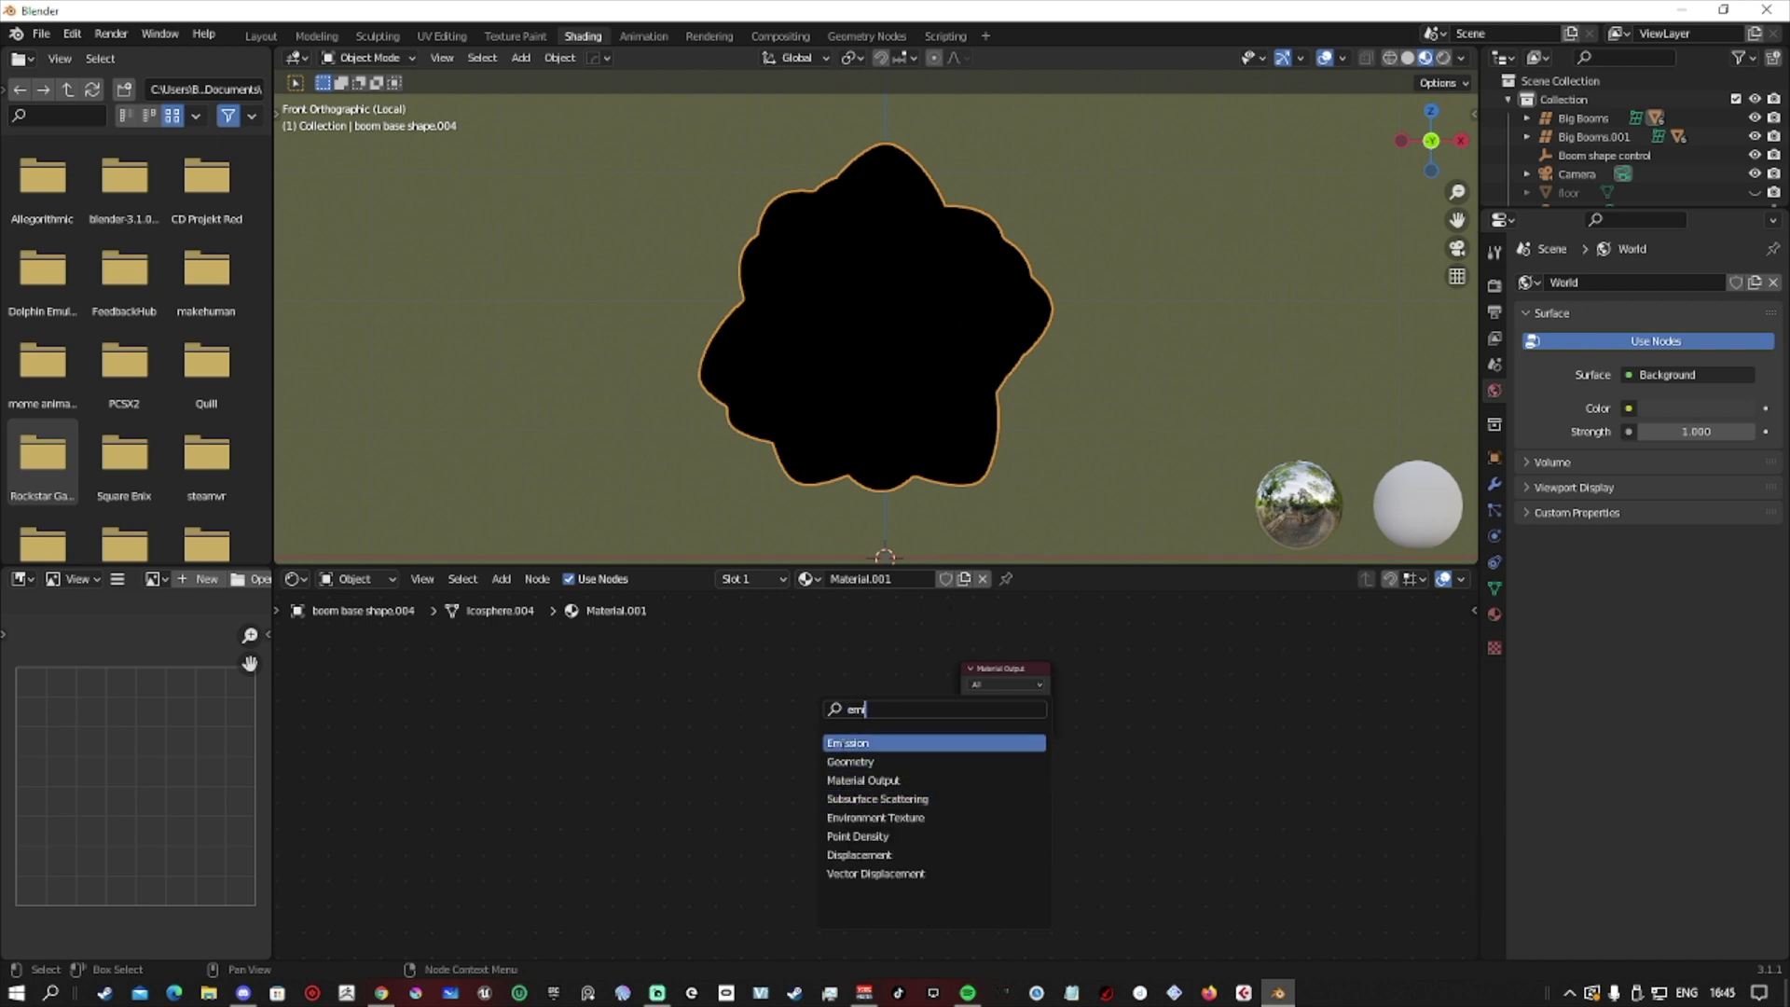
{"action": "key", "text": "Return"}
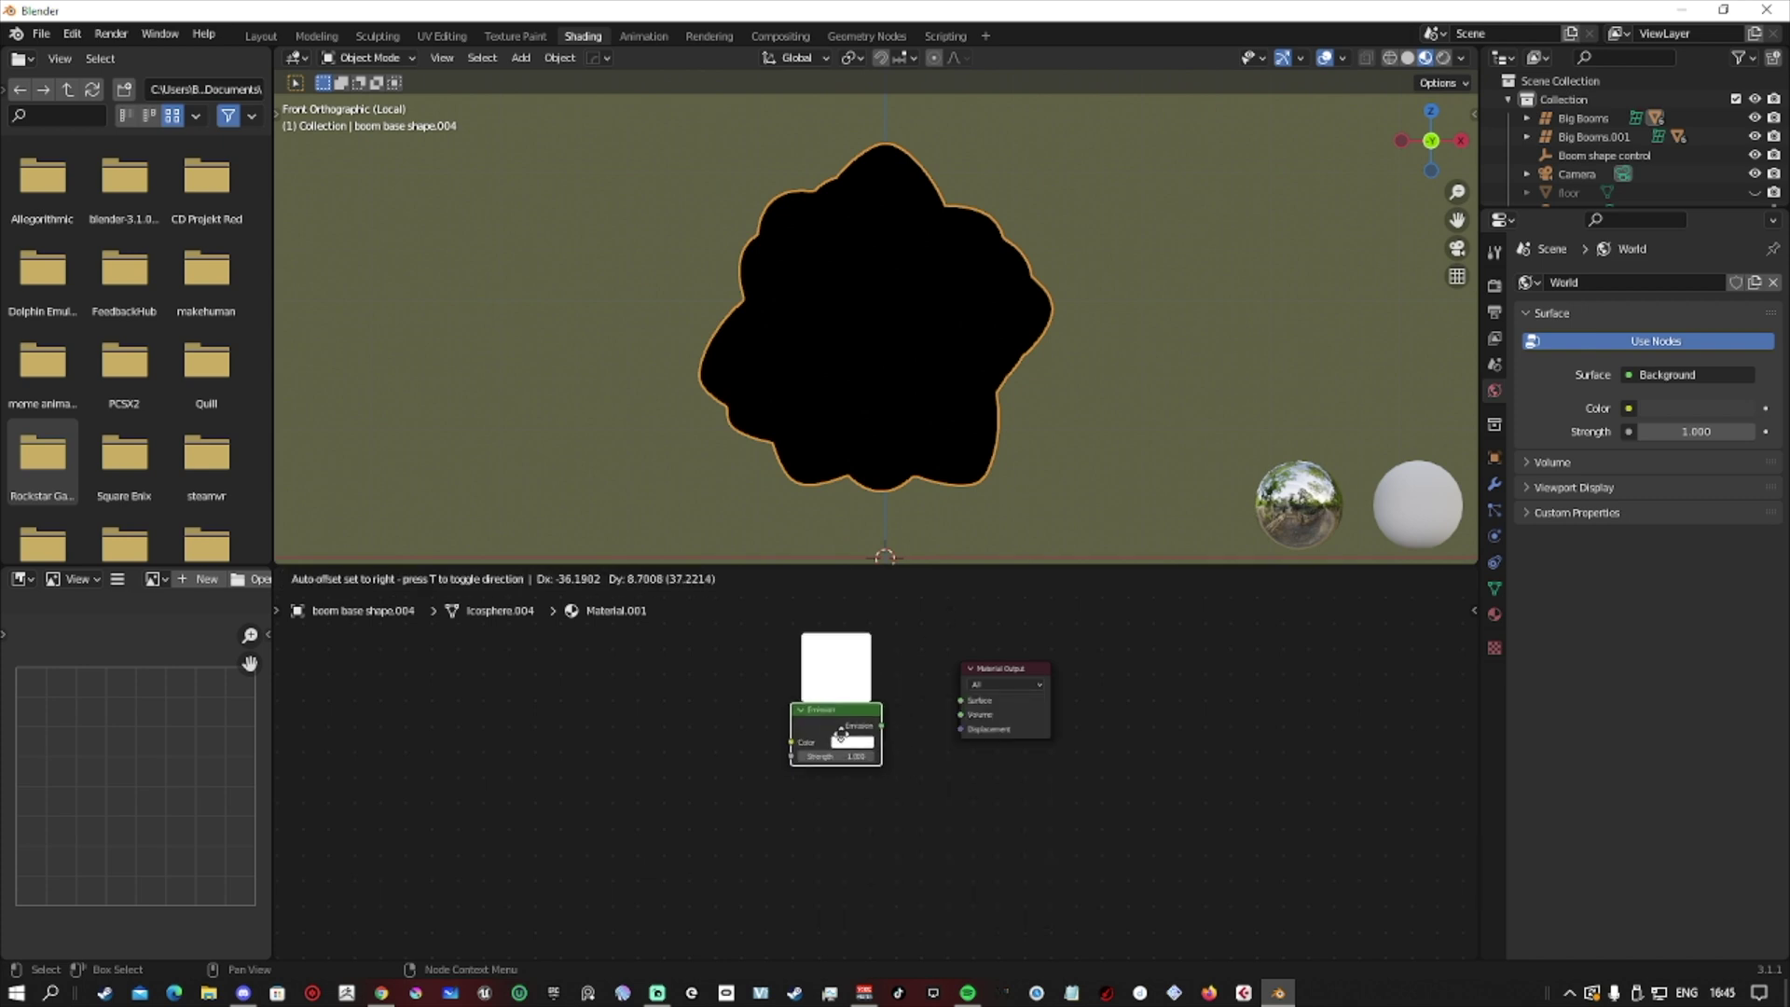
{"action": "left_click_drag", "start_coordinate": [959, 702], "coordinate": [960, 701]}
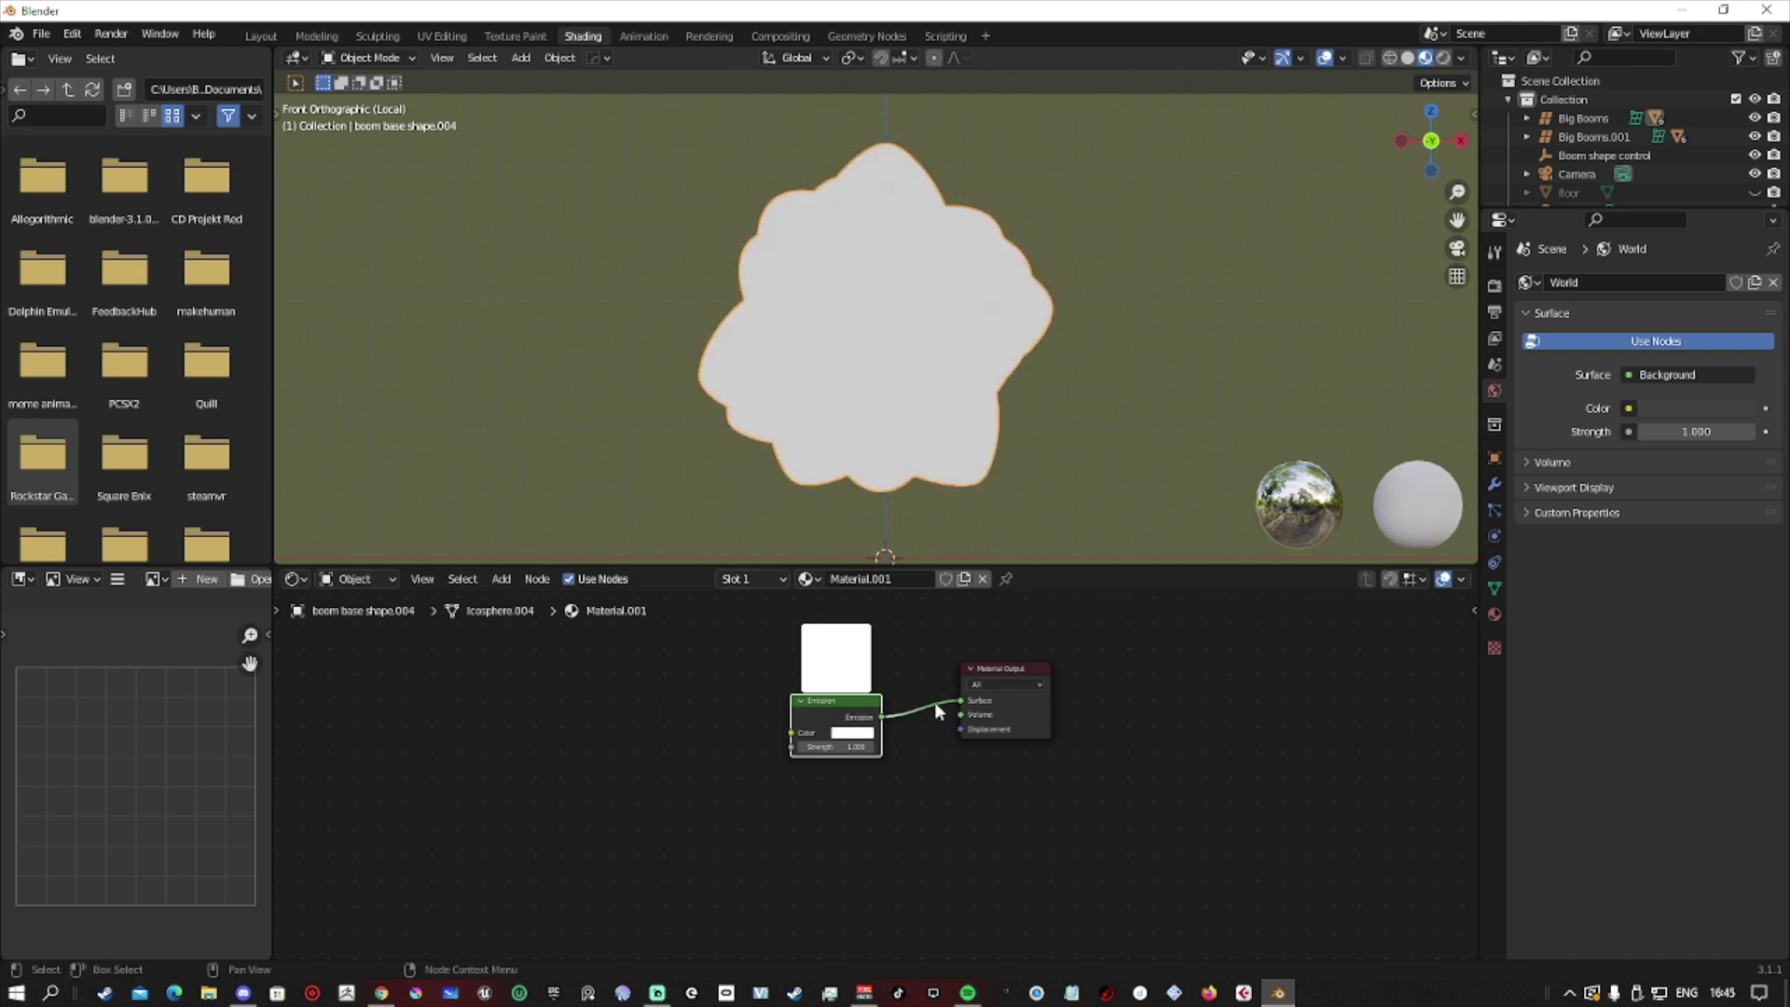
Step: Add a Mix node feeding the Emission Color input
{"action": "key", "text": "shift+a"}
{"action": "left_click", "coordinate": [602, 693]}
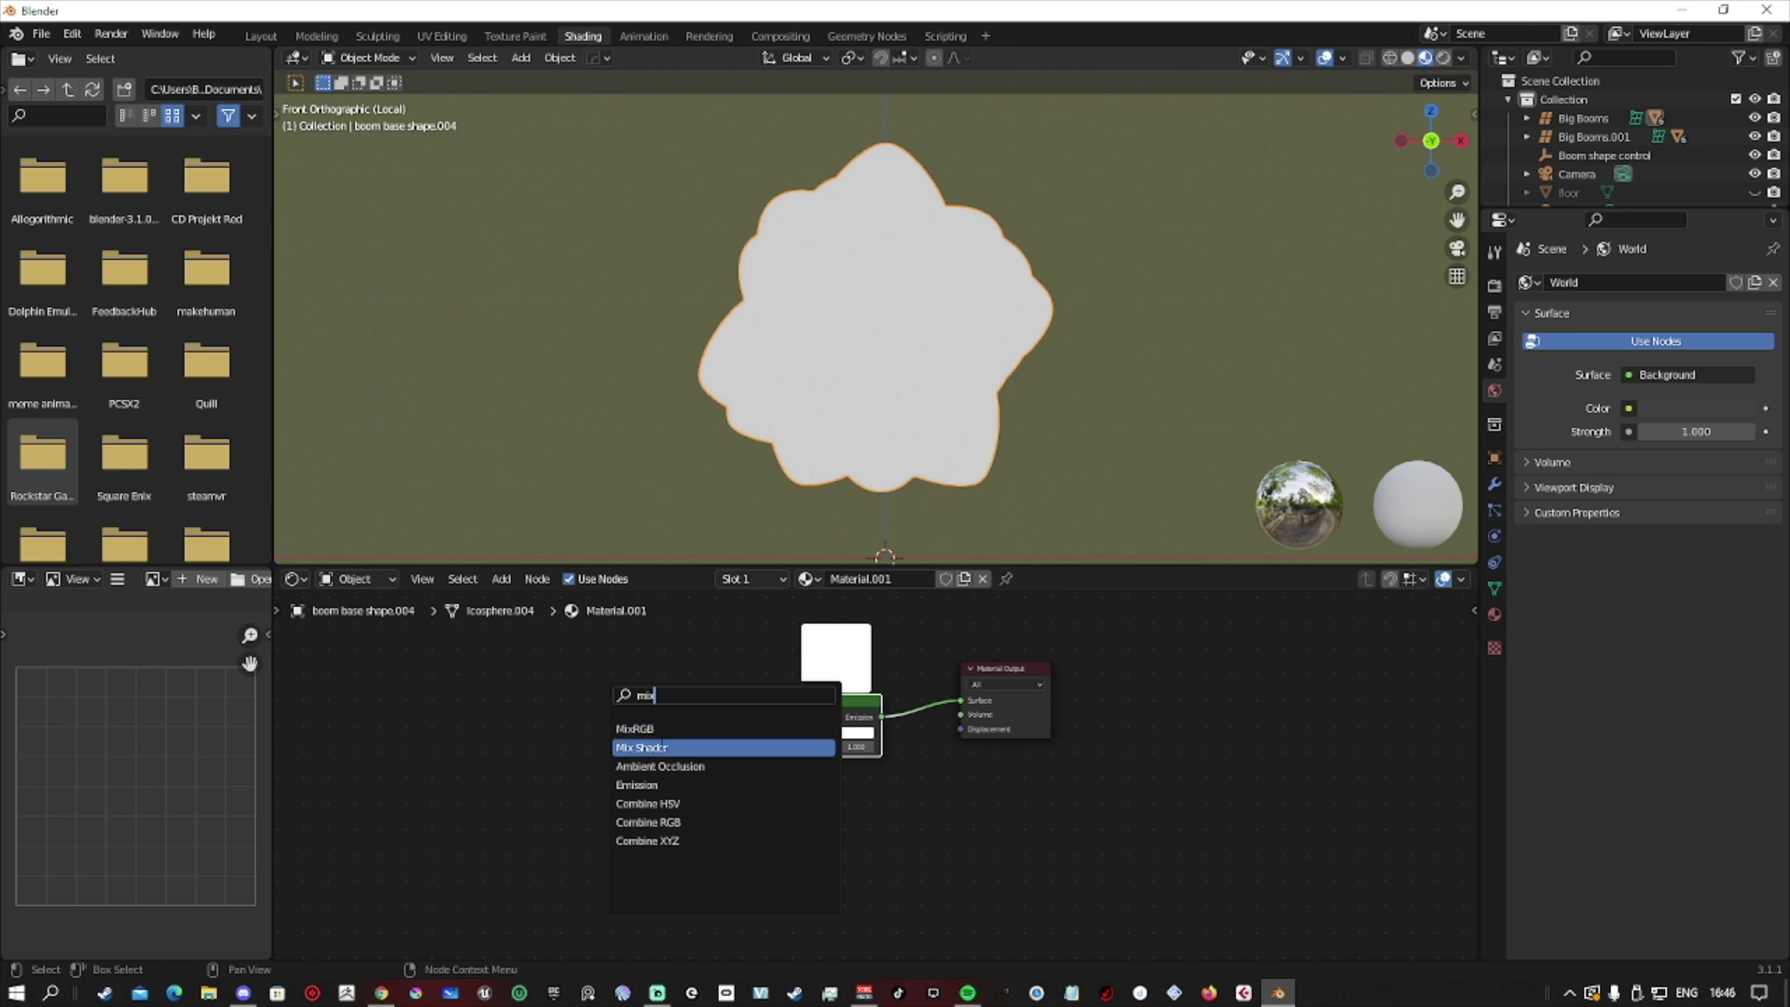
{"action": "key", "text": "Return"}
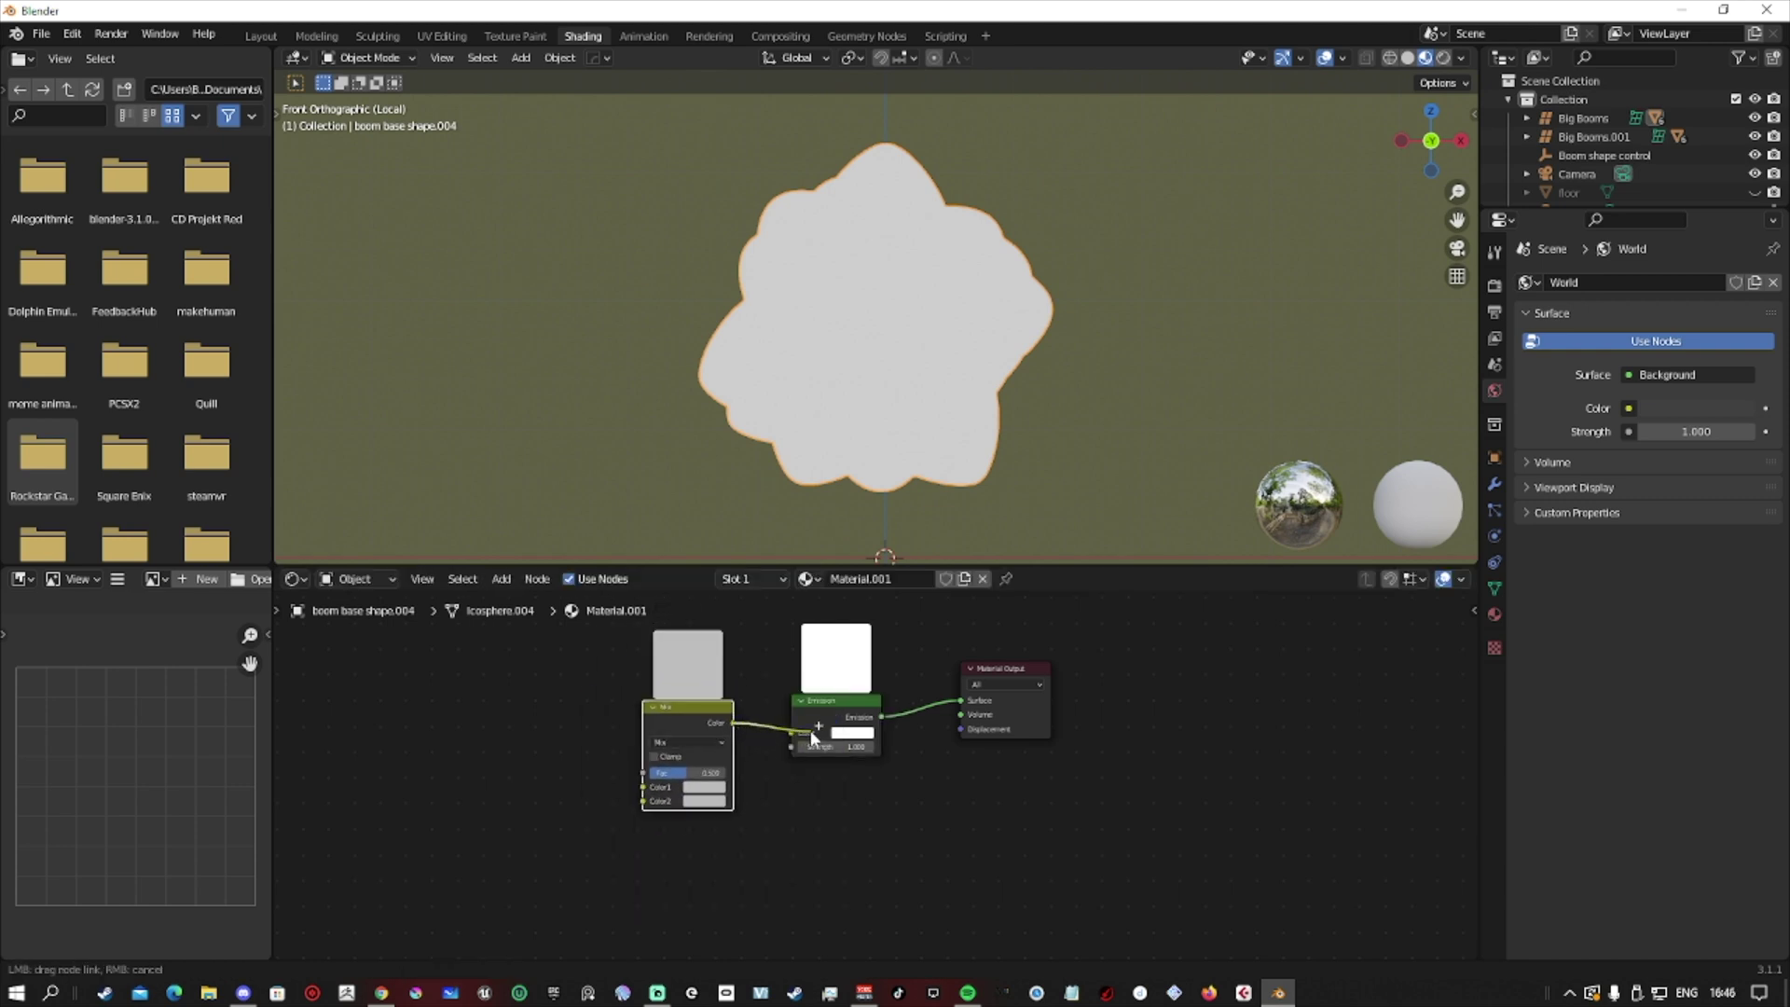
{"action": "left_click_drag", "start_coordinate": [805, 730], "coordinate": [804, 732]}
Step: Add a ColorRamp driving the Mix Fac, and set Mix Color2 to black
{"action": "middle_click_drag", "start_coordinate": [519, 694], "coordinate": [653, 707]}
{"action": "left_click", "coordinate": [654, 706]}
{"action": "type", "text": "c"}
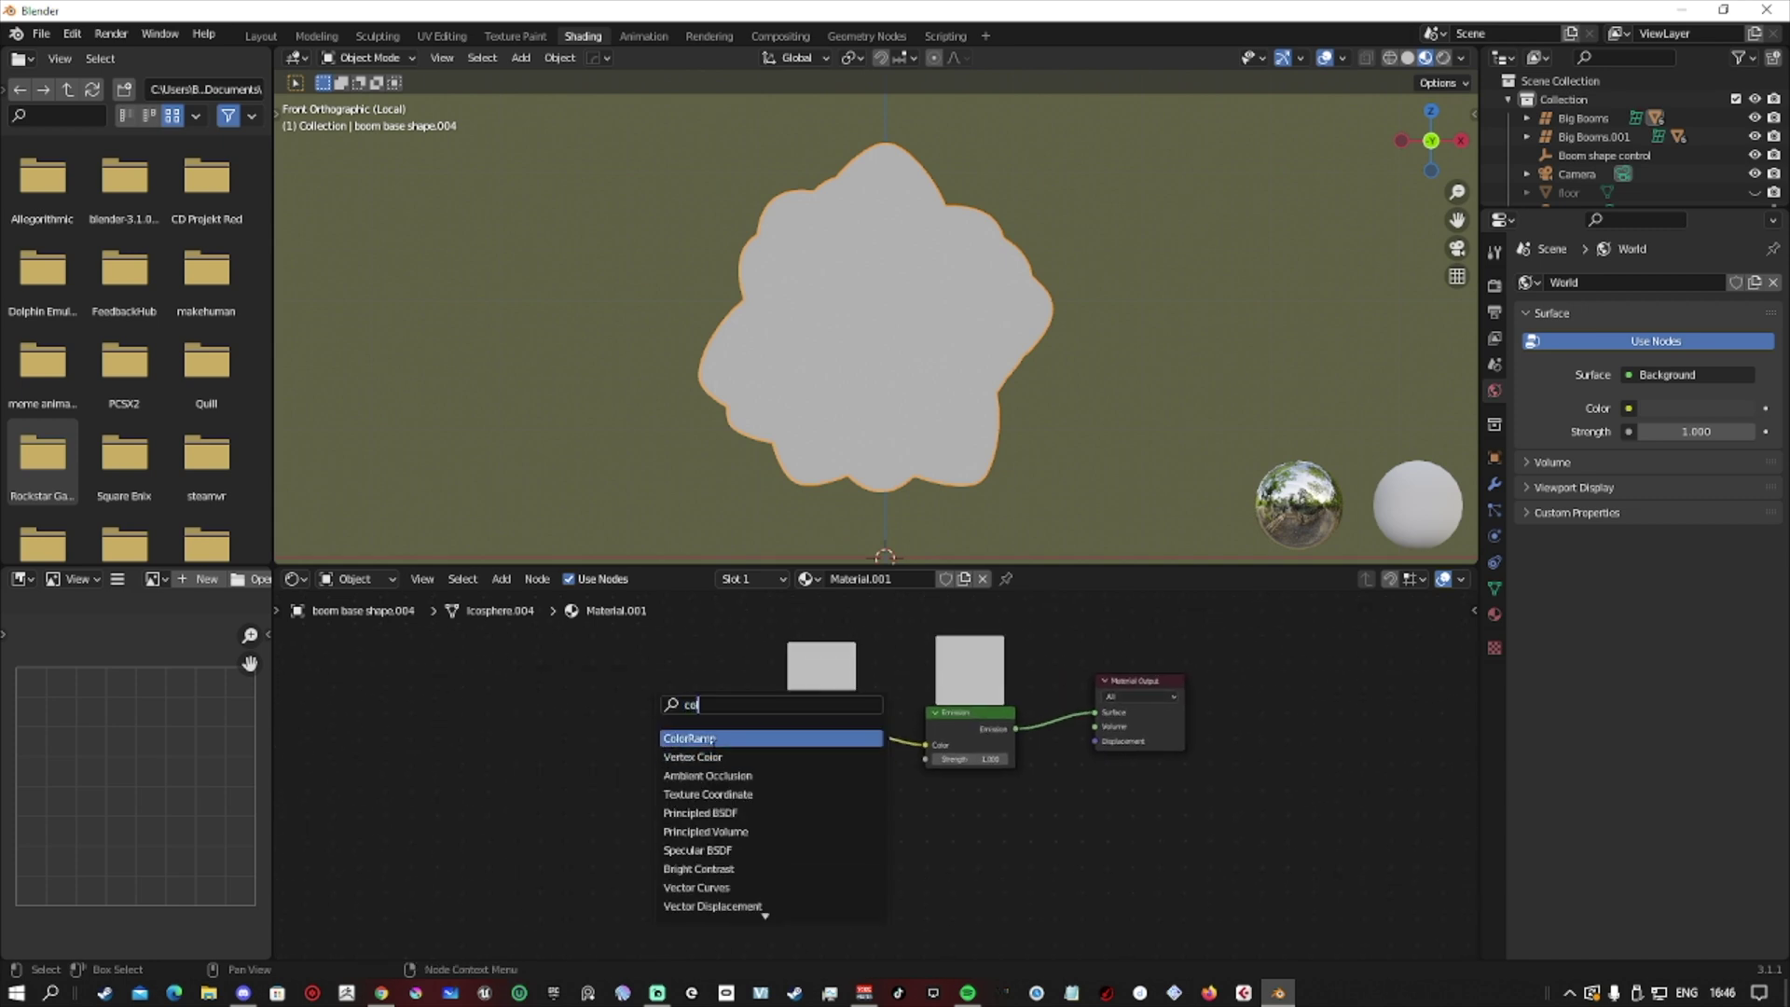
{"action": "type", "text": "o"}
{"action": "key", "text": "Return"}
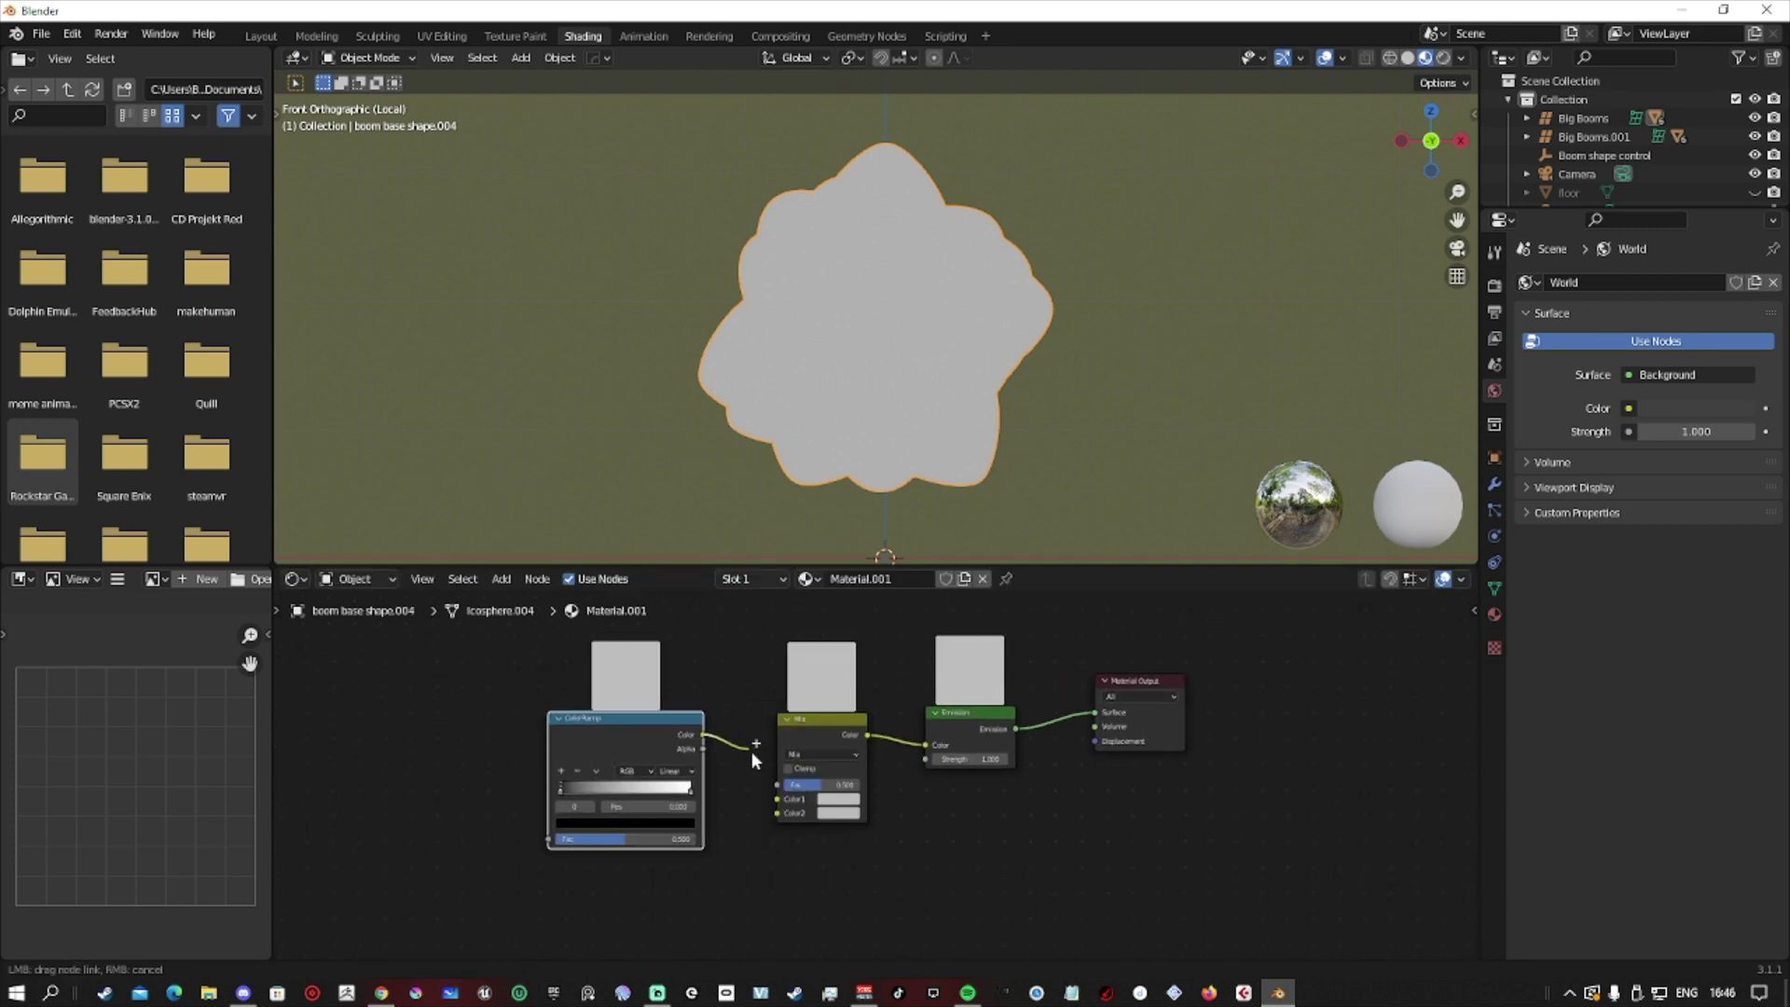
{"action": "left_click_drag", "start_coordinate": [782, 781], "coordinate": [784, 783]}
{"action": "middle_click_drag", "start_coordinate": [945, 846], "coordinate": [1044, 843]}
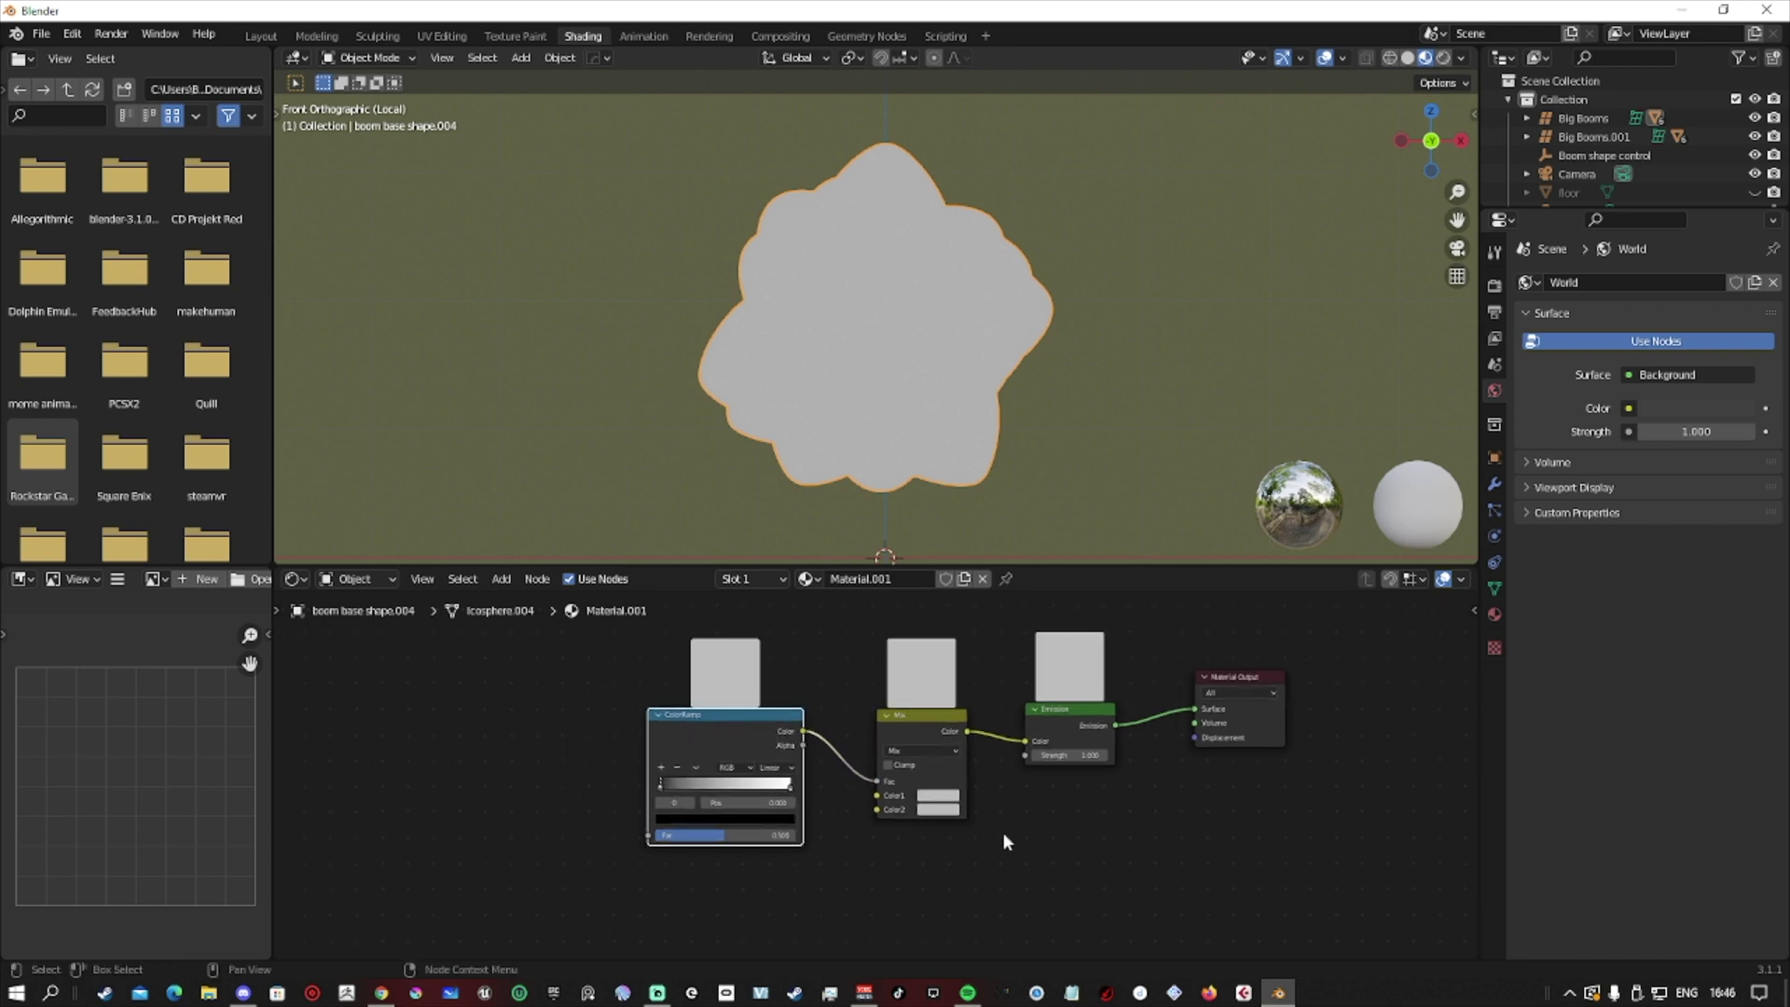
{"action": "left_click", "coordinate": [942, 809]}
{"action": "left_click_drag", "start_coordinate": [1030, 683], "coordinate": [1030, 720]}
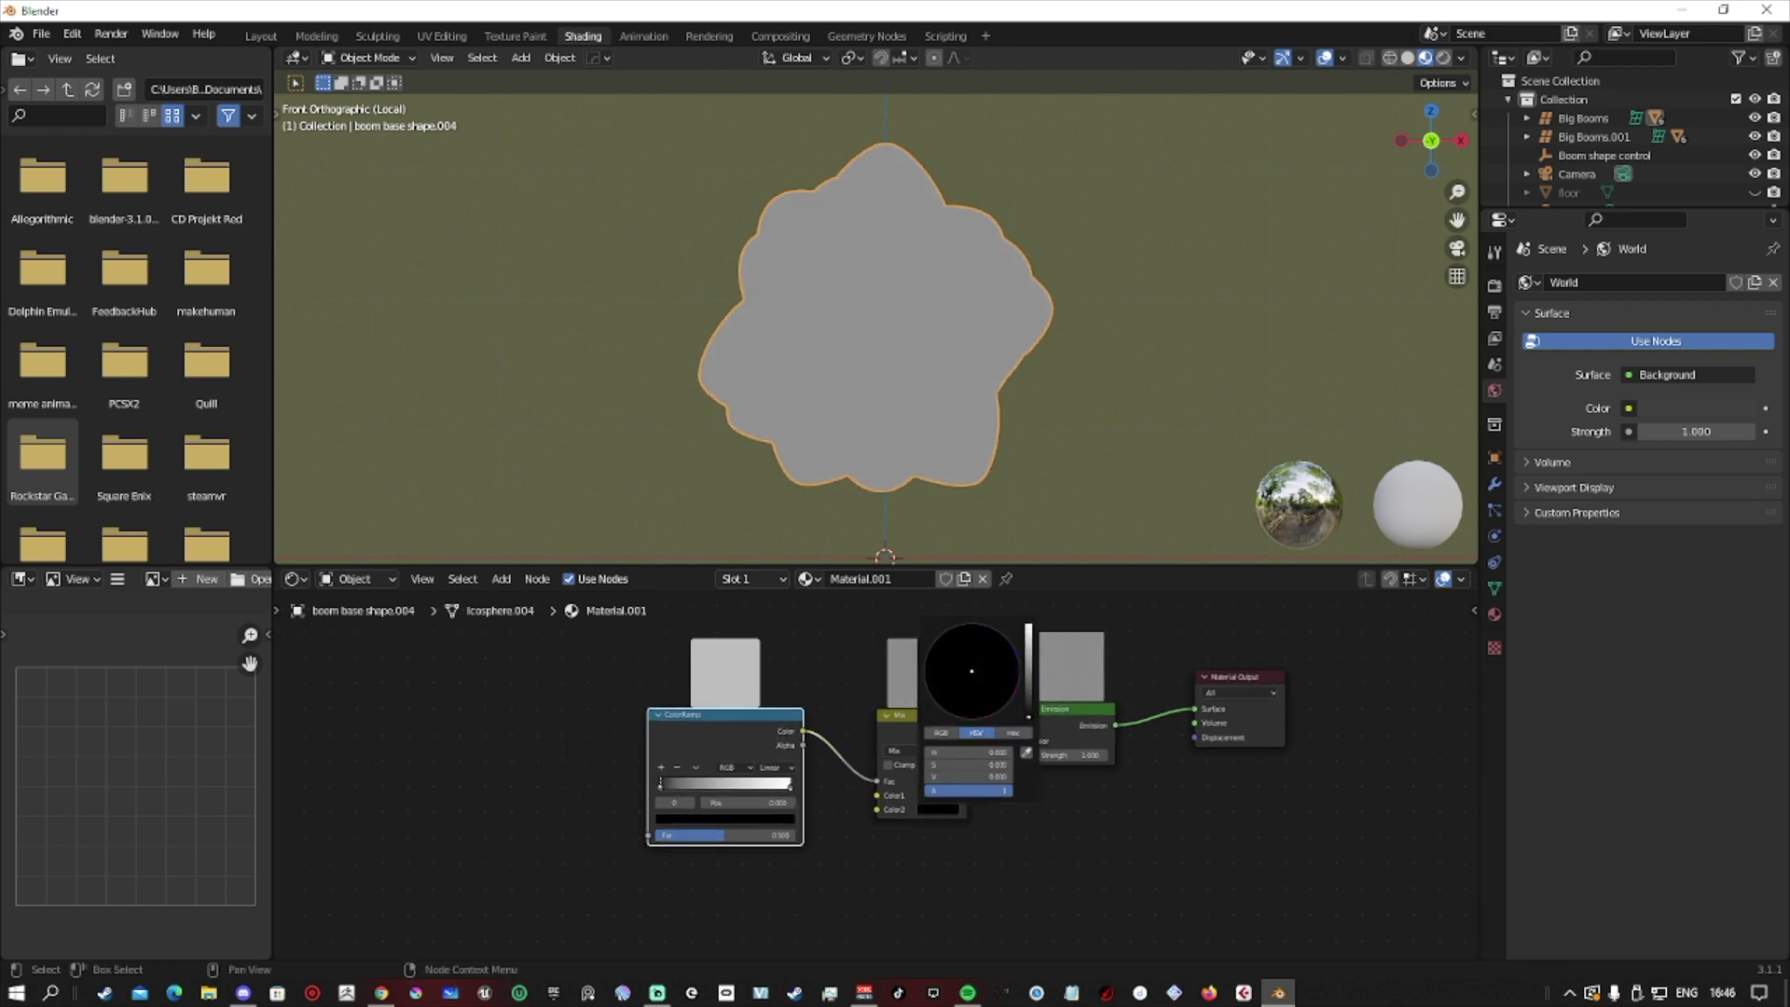
Step: Add a Shader to RGB node into the ColorRamp Fac, fed by a Diffuse BSDF
{"action": "key", "text": "shift+a"}
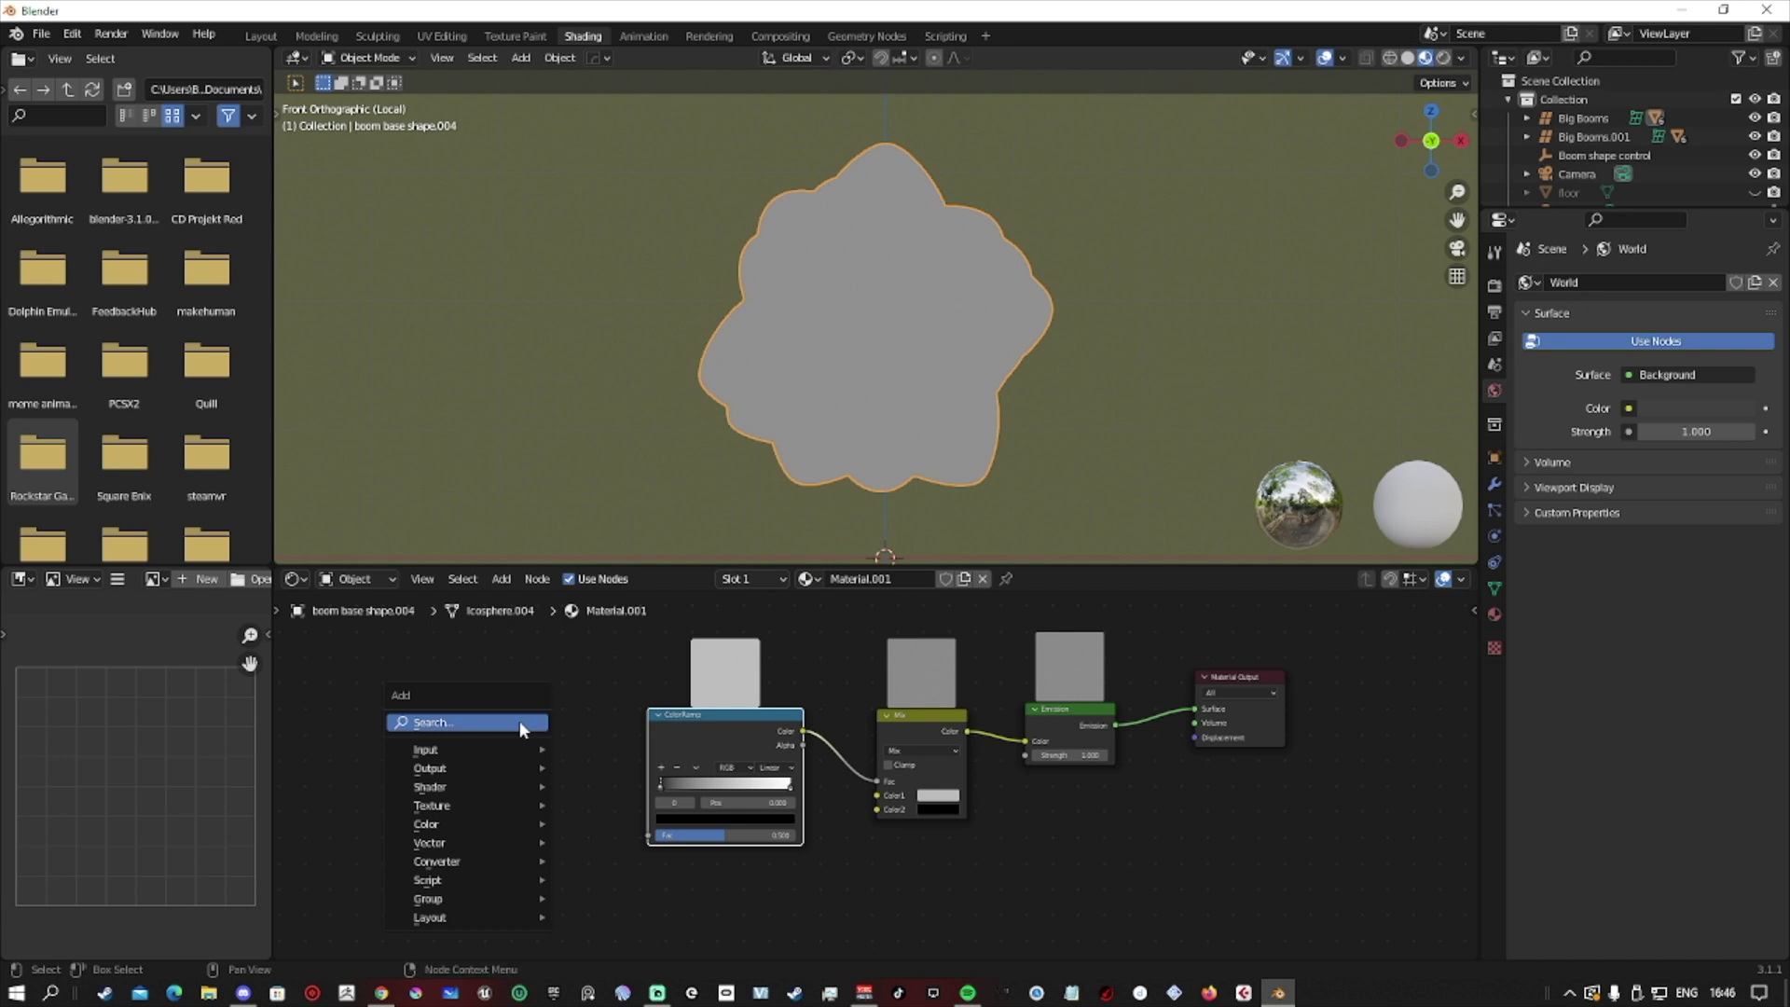
{"action": "left_click", "coordinate": [519, 722]}
{"action": "type", "text": "shad"}
{"action": "key", "text": "Return"}
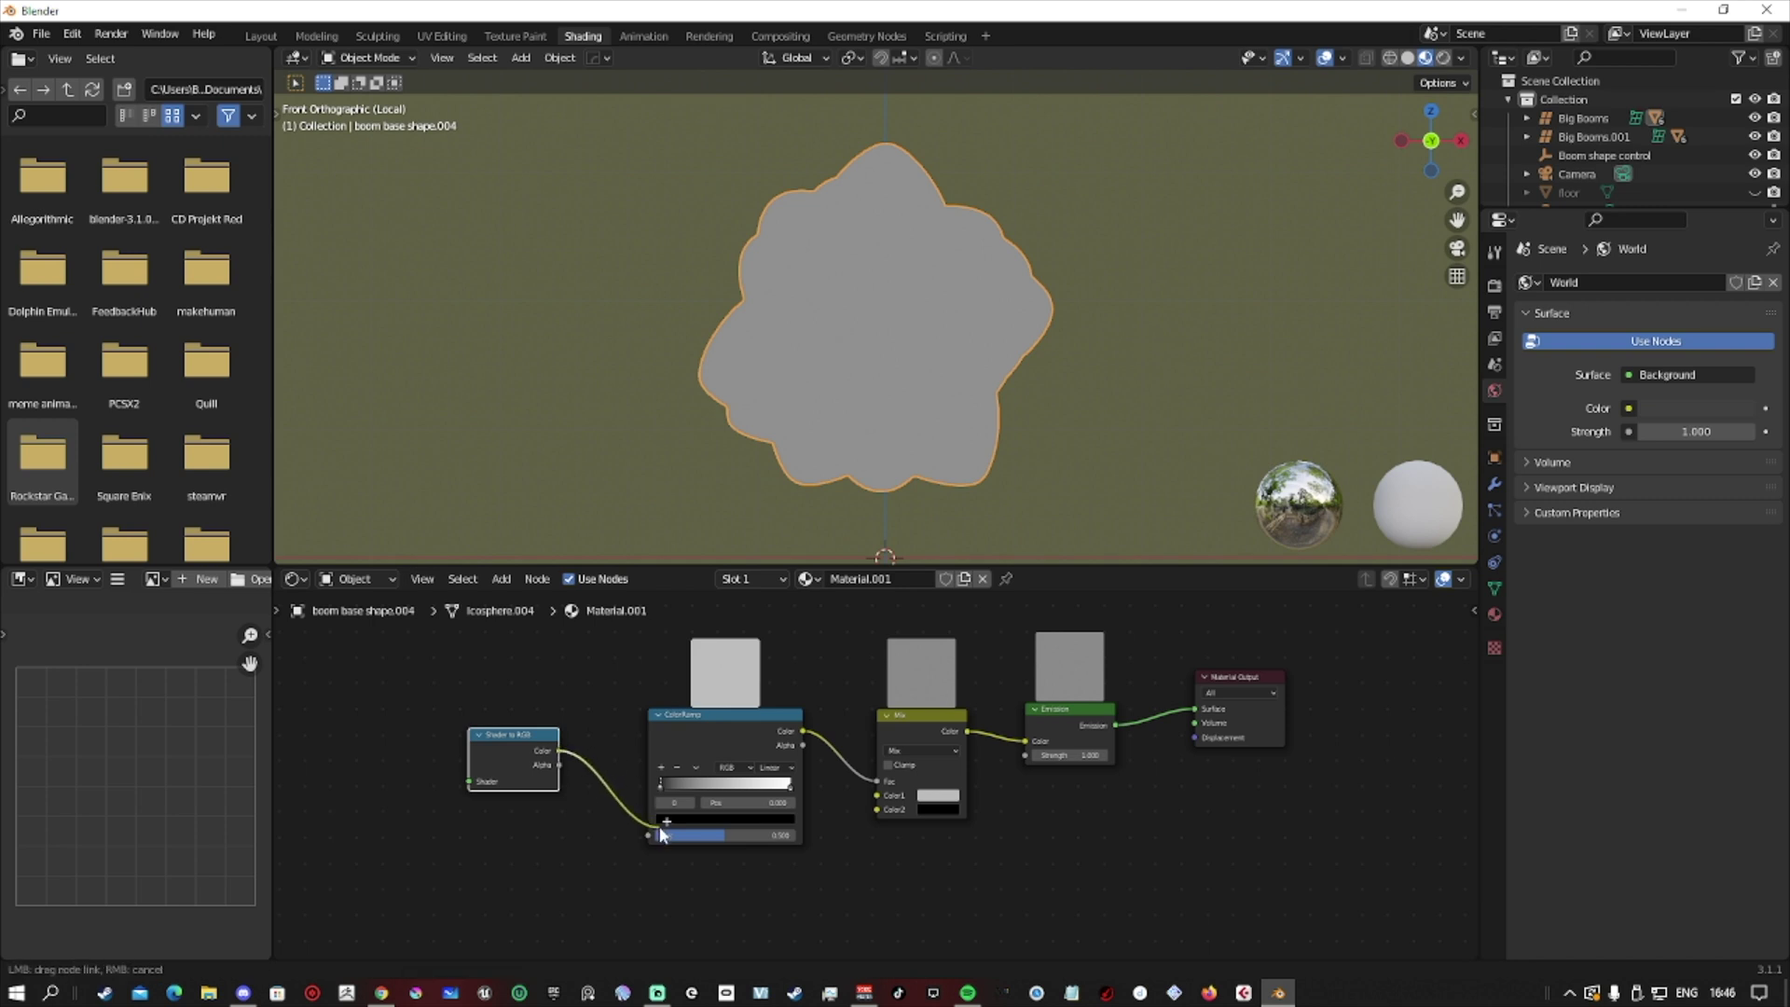
{"action": "left_click_drag", "start_coordinate": [652, 837], "coordinate": [651, 835]}
{"action": "middle_click_drag", "start_coordinate": [640, 840], "coordinate": [733, 878]}
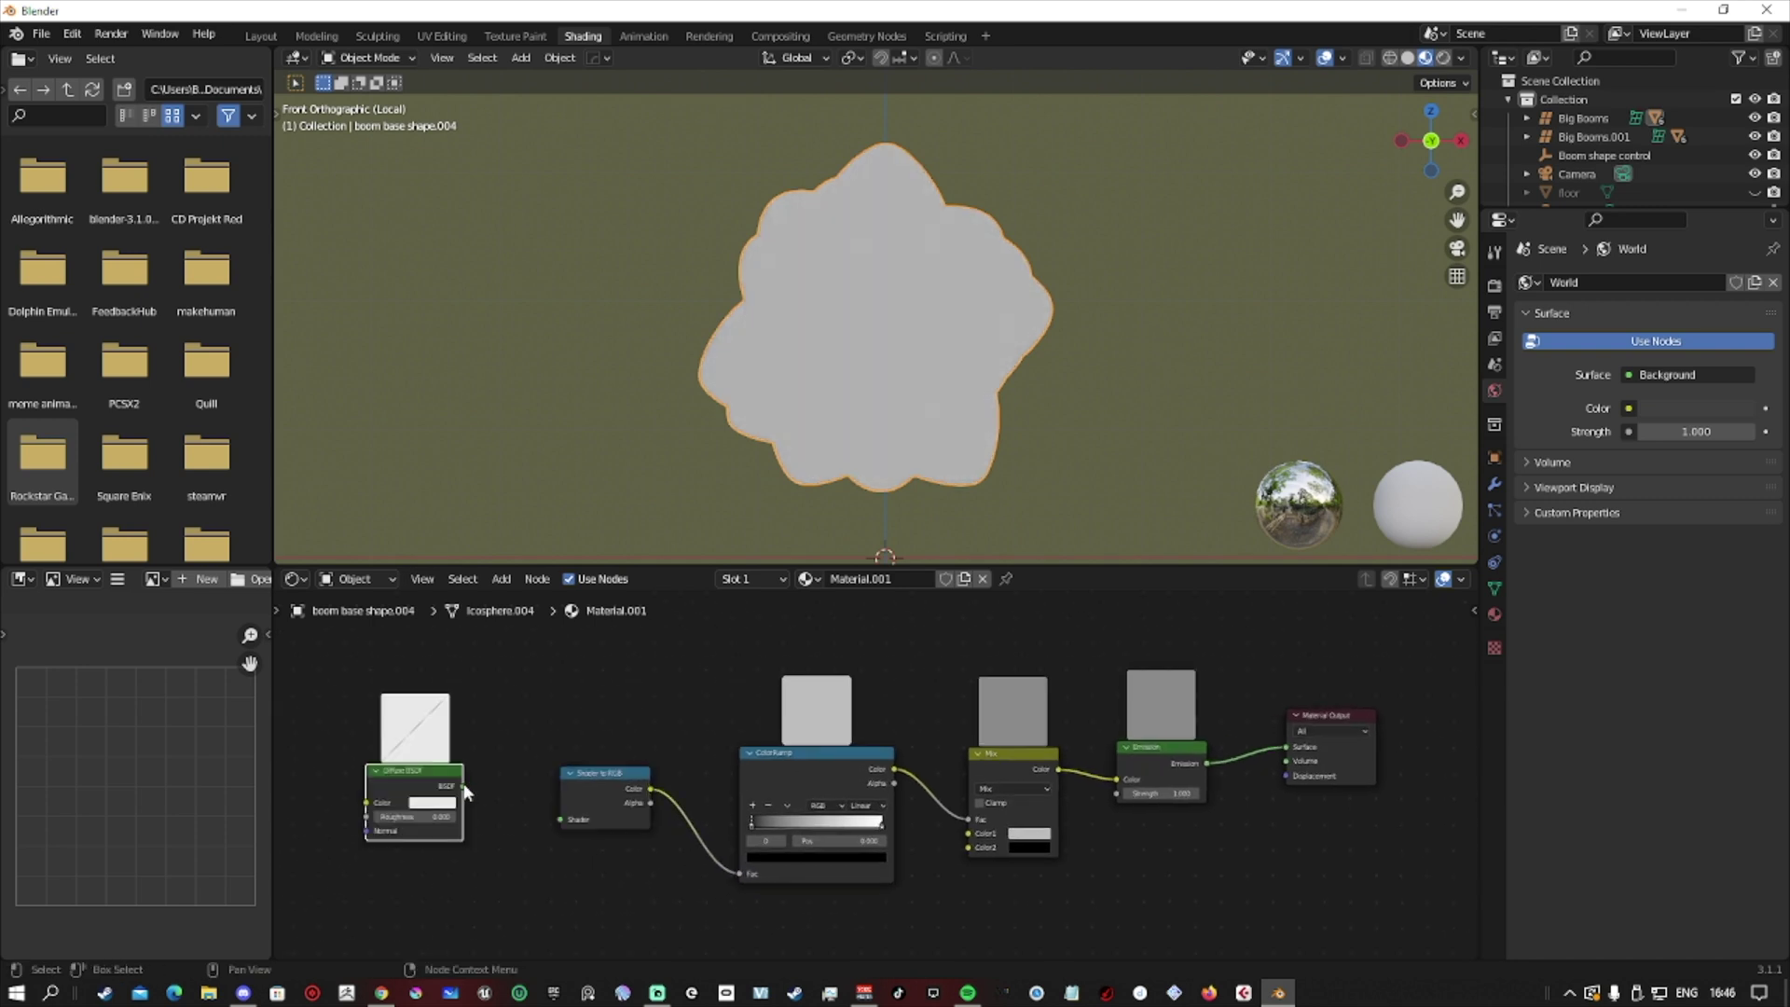
{"action": "left_click_drag", "start_coordinate": [464, 787], "coordinate": [576, 826]}
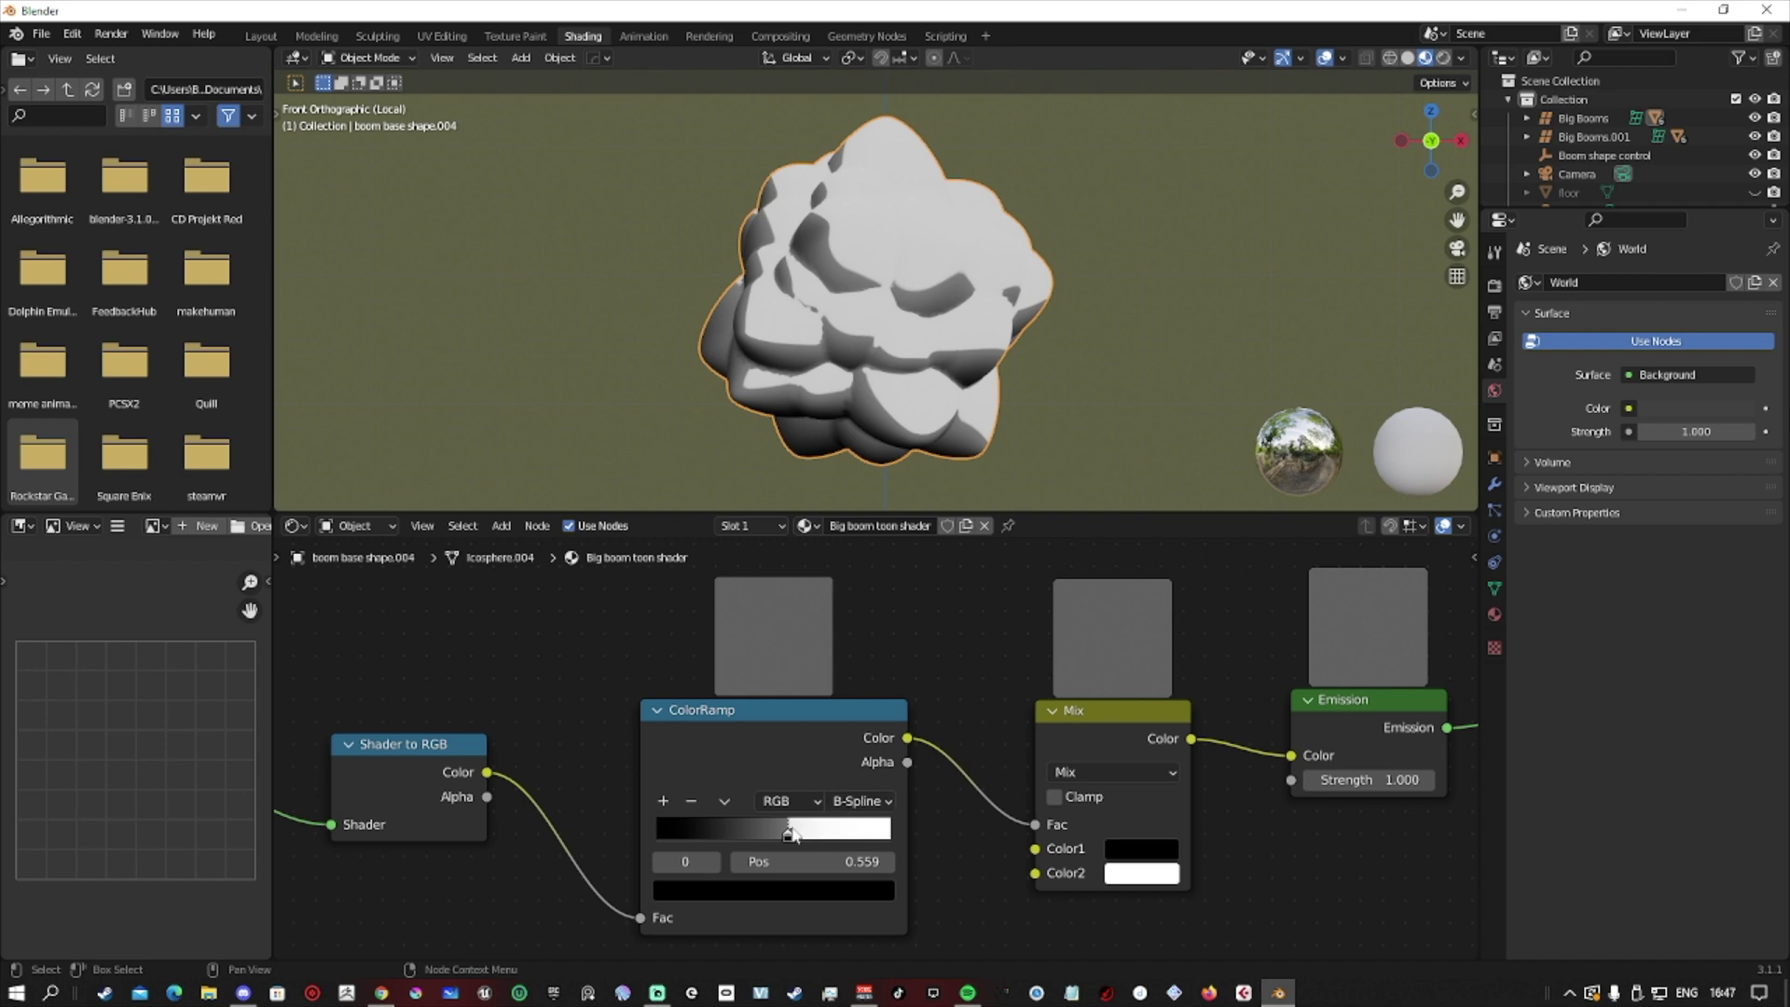
Step: Set the ColorRamp interpolation to Constant and move its white stop left
{"action": "left_click_drag", "start_coordinate": [790, 837], "coordinate": [831, 842]}
{"action": "left_click", "coordinate": [862, 801]}
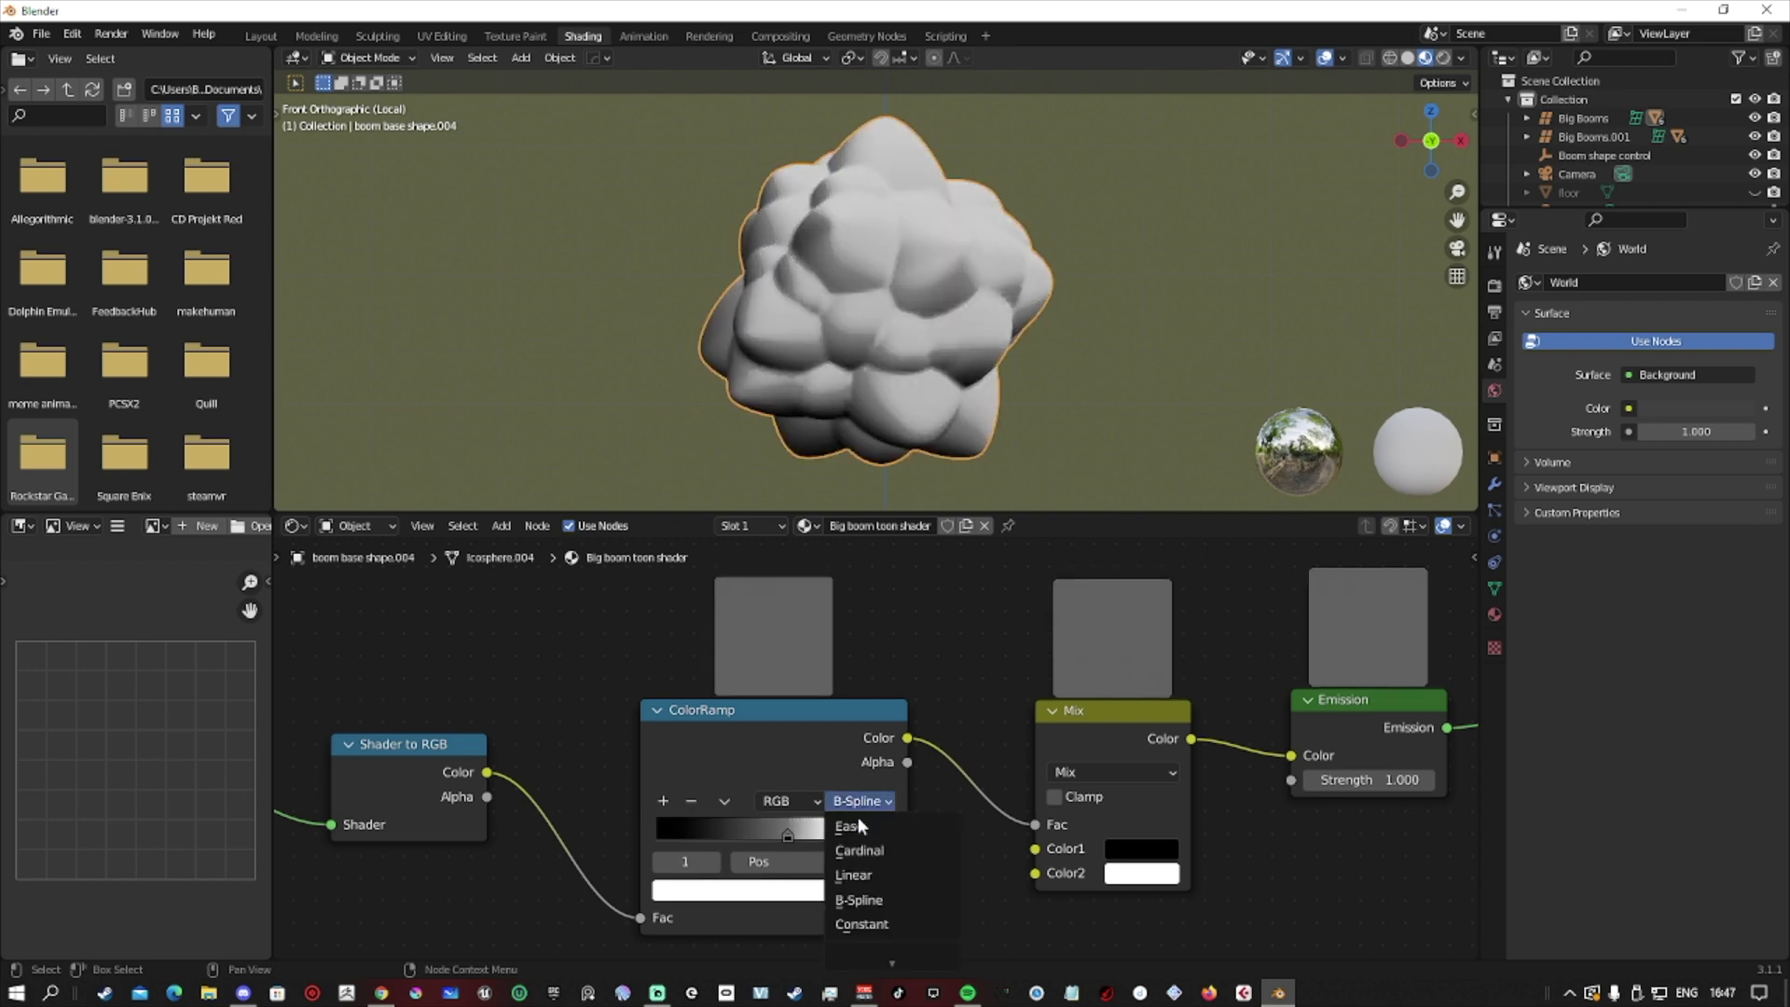
{"action": "left_click", "coordinate": [884, 923]}
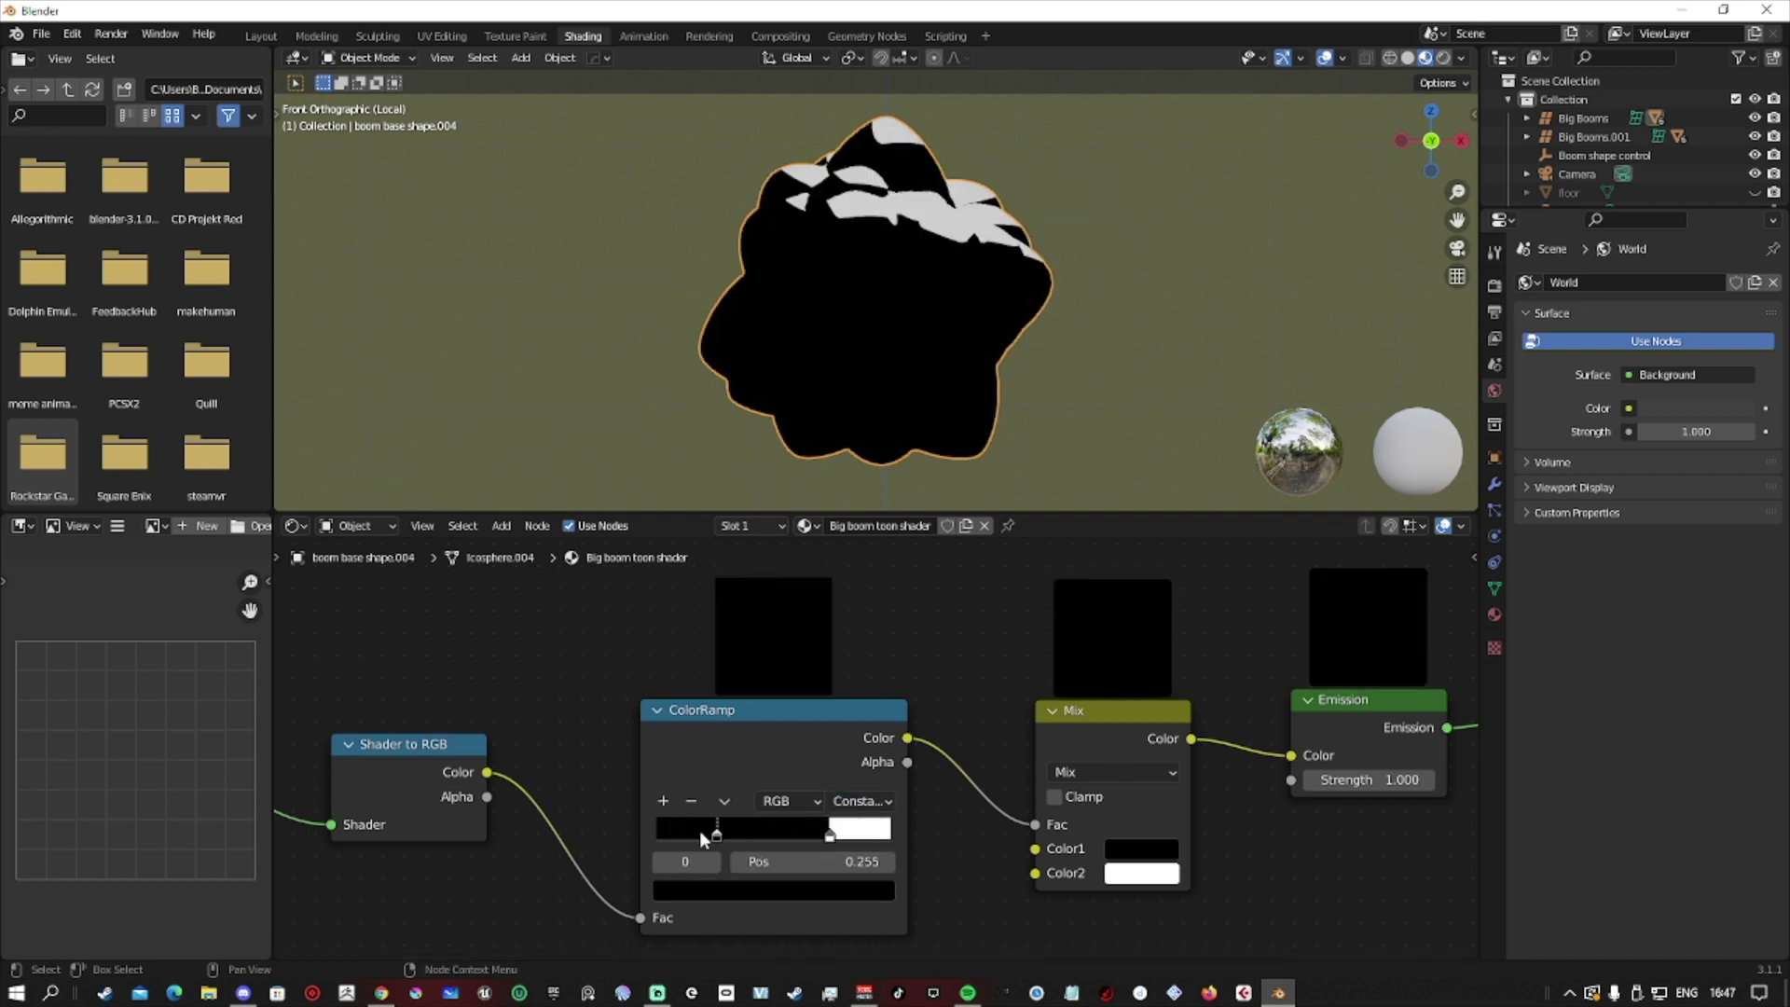
{"action": "left_click_drag", "start_coordinate": [830, 836], "coordinate": [792, 836]}
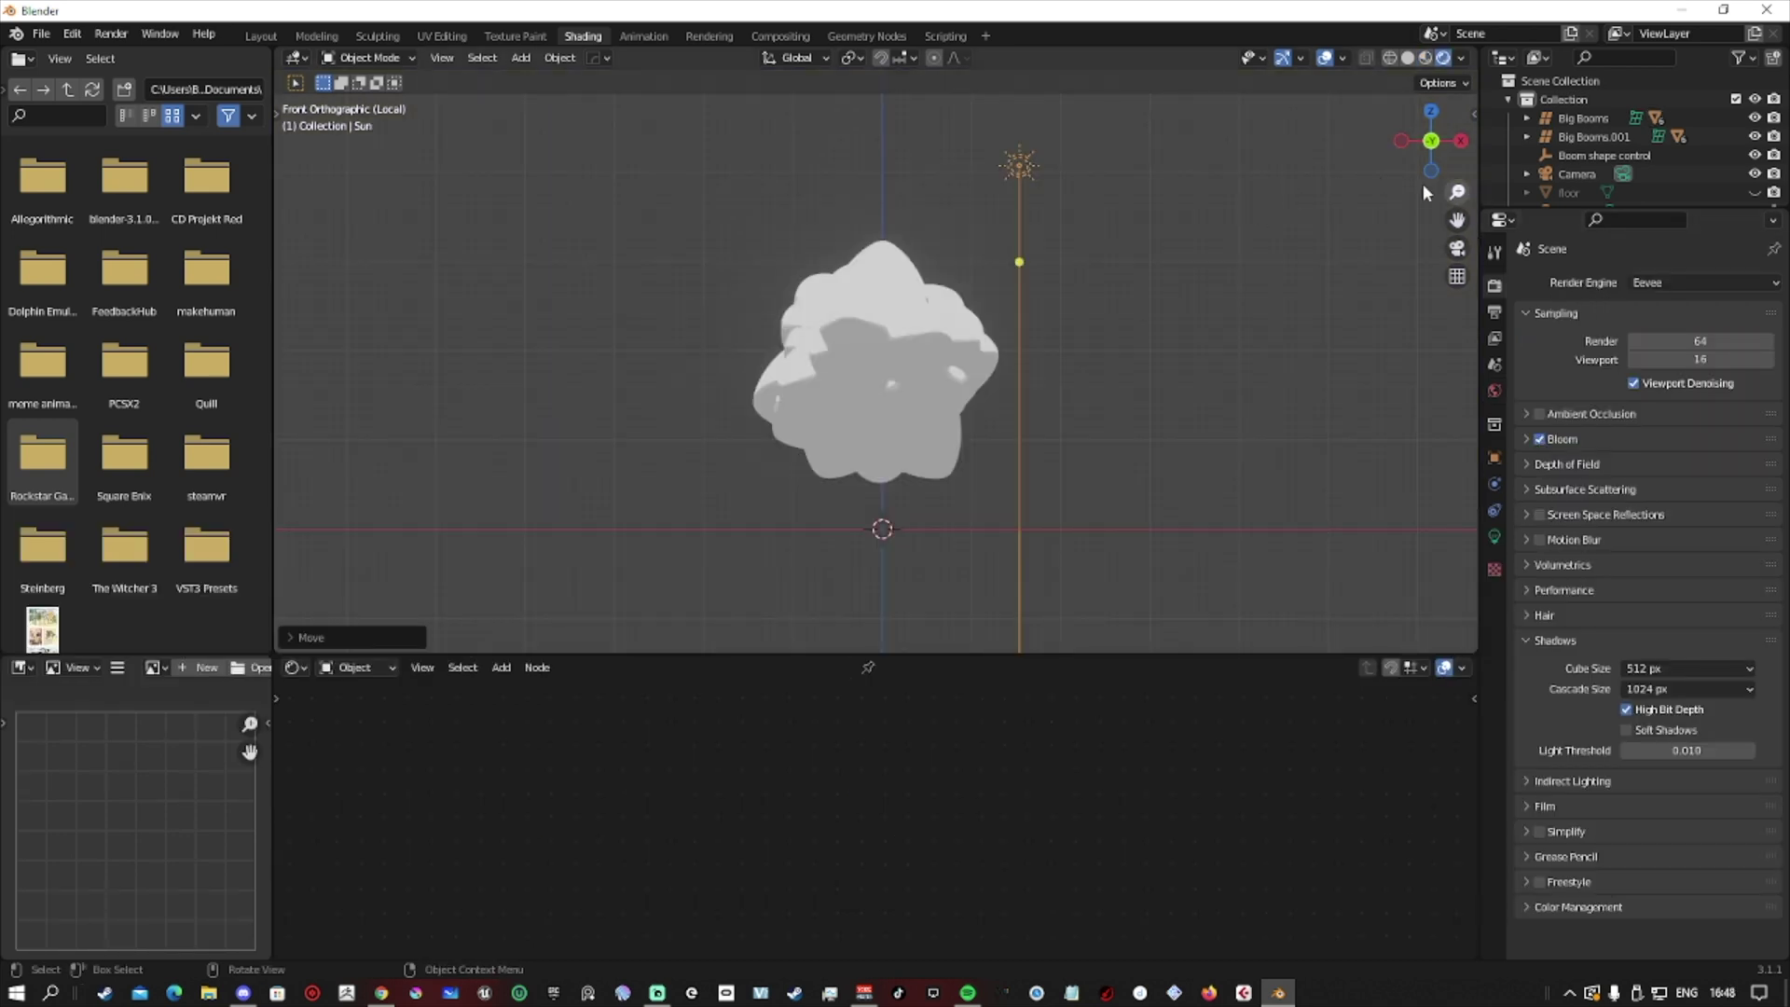
Step: Rotate the Sun lamp around global Z, then tilt it steeper across the cloud
{"action": "key", "text": "r"}
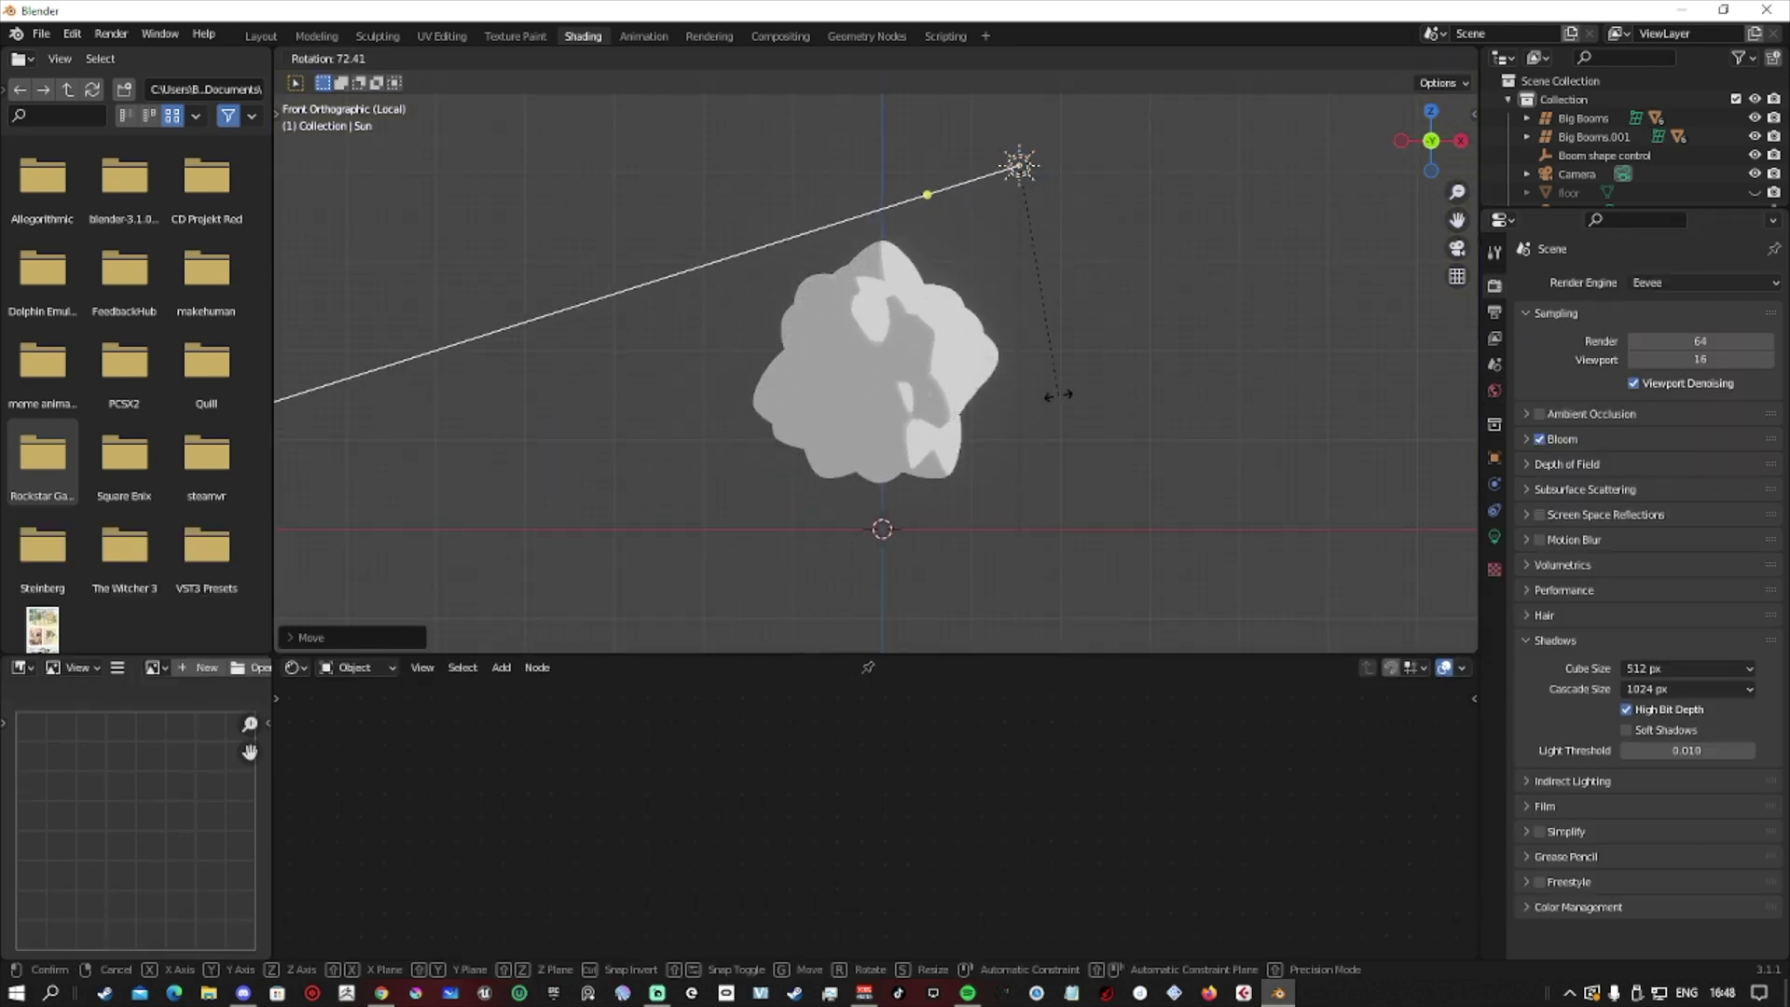
{"action": "left_click", "coordinate": [1085, 388]}
{"action": "key", "text": "r"}
{"action": "key", "text": "z"}
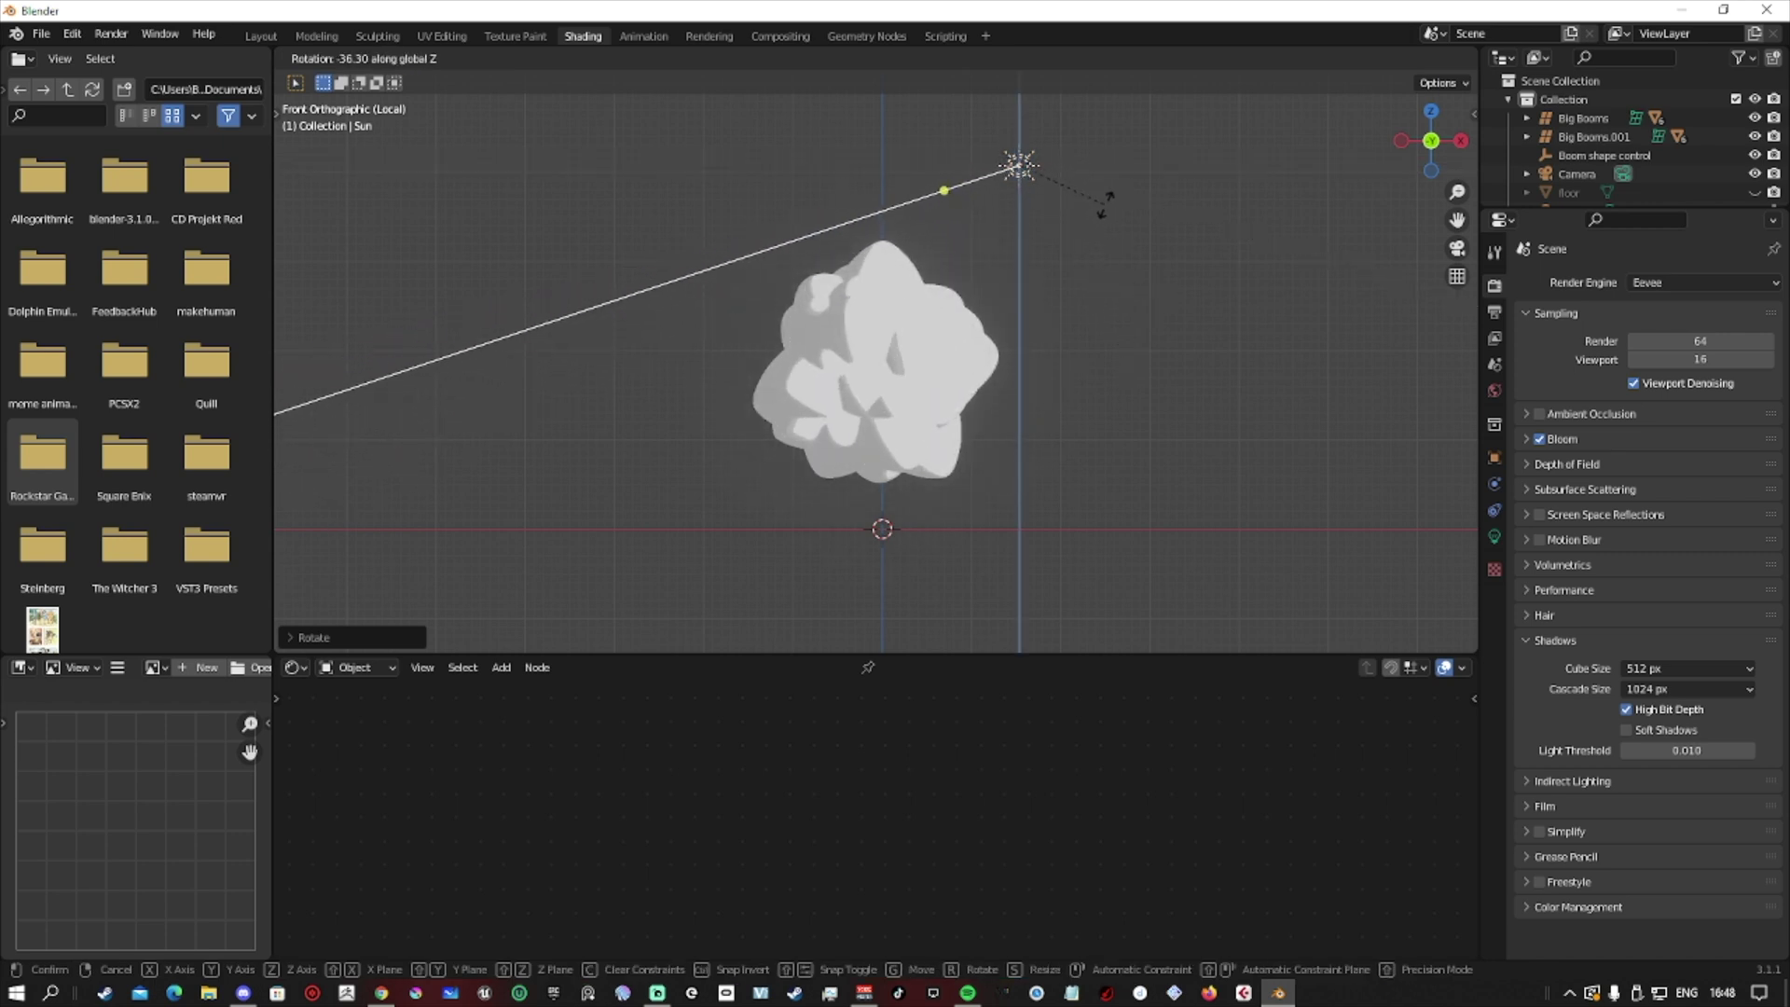
{"action": "left_click", "coordinate": [1072, 166]}
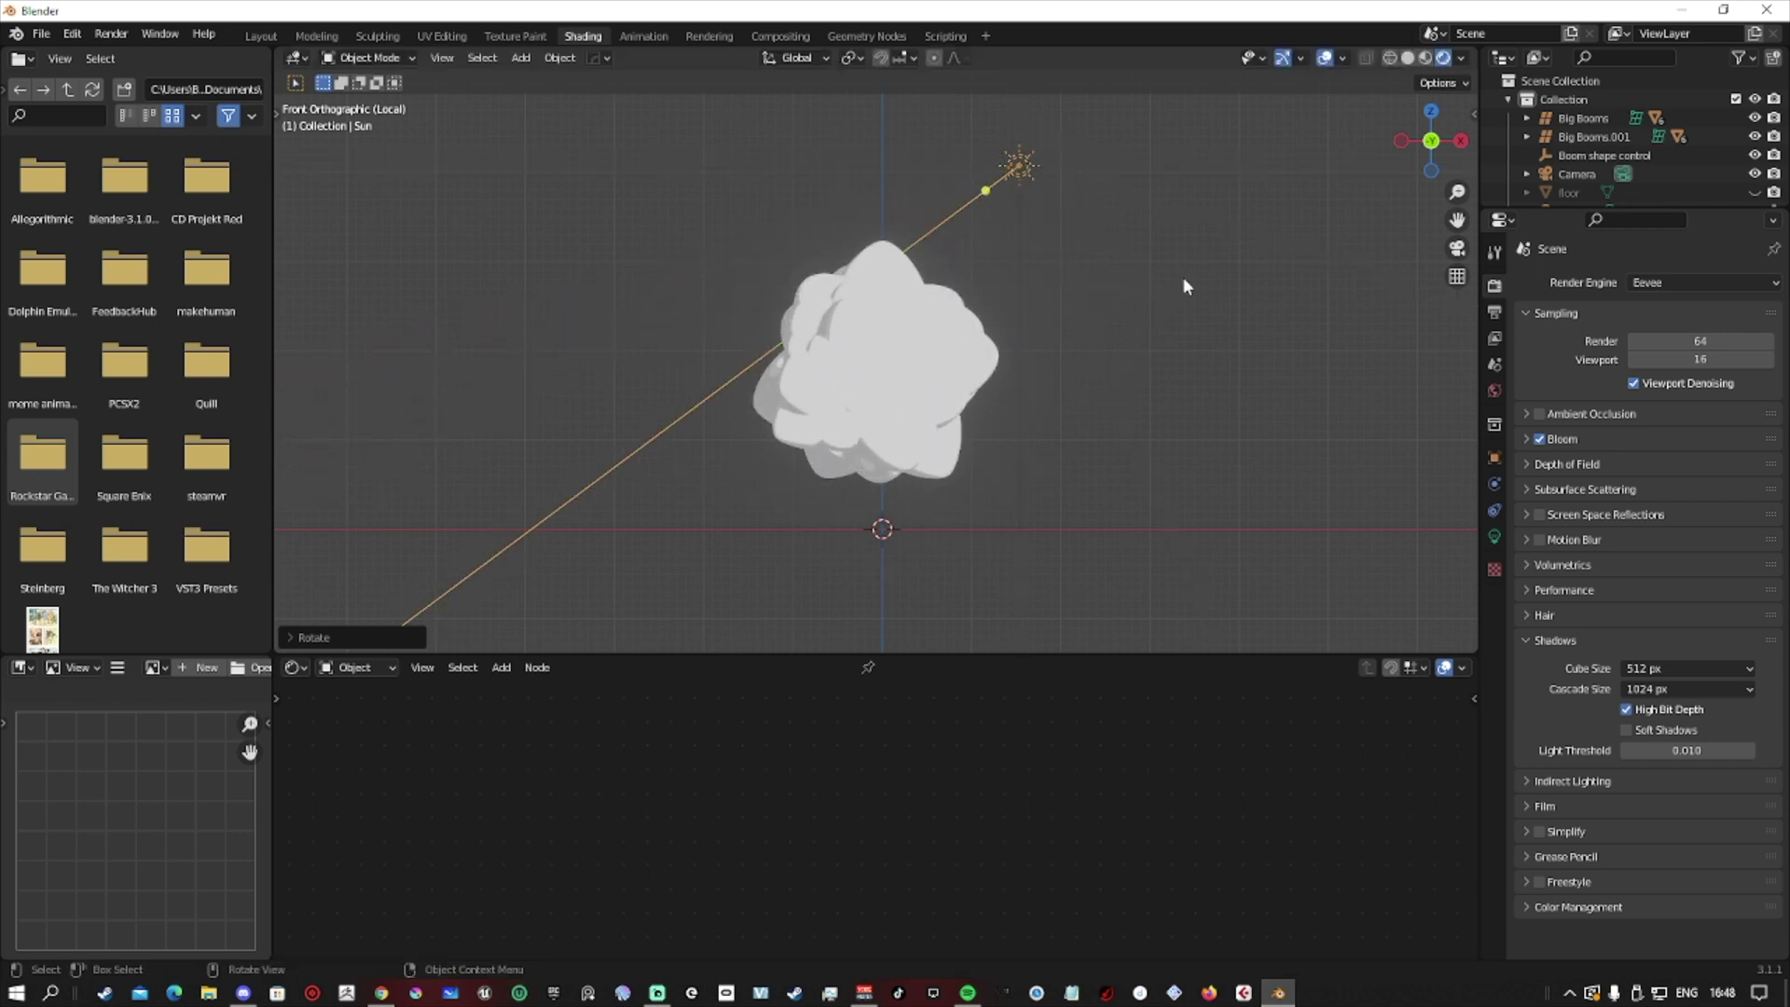
{"action": "key", "text": "r"}
{"action": "left_click", "coordinate": [1126, 190]}
{"action": "left_click", "coordinate": [988, 366]}
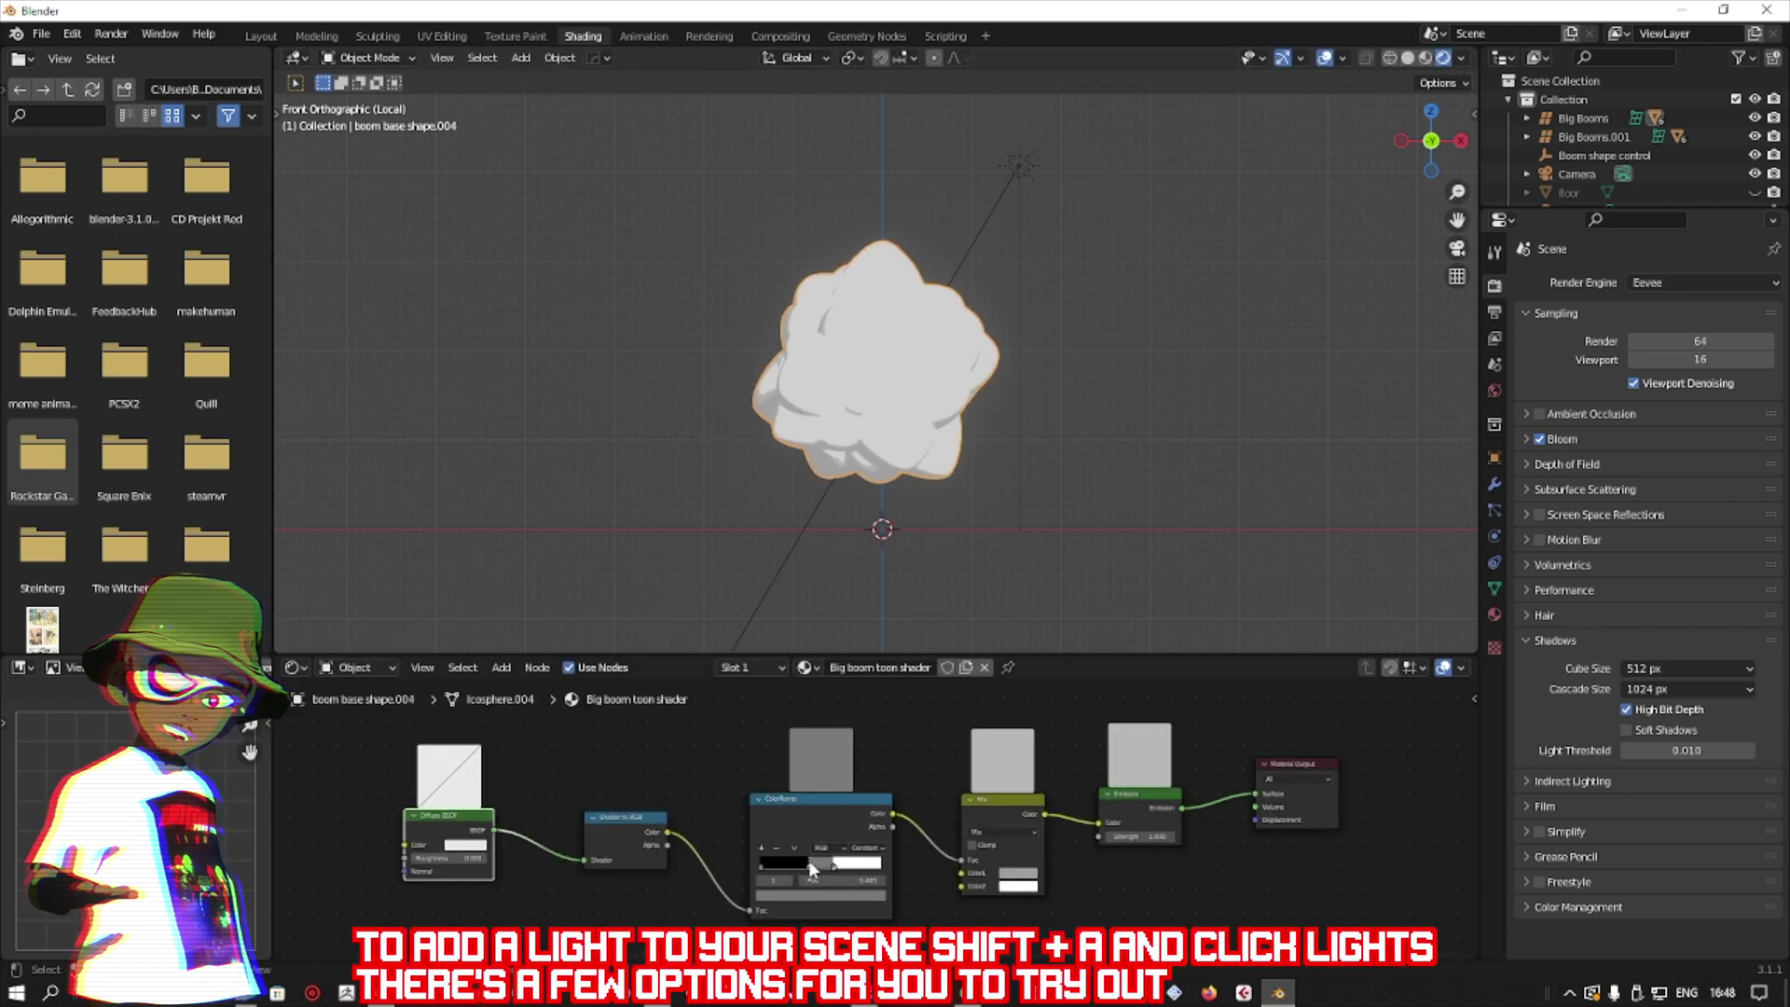
Step: Reposition the black, white and middle ColorRamp stops to enlarge the toon shadow band
{"action": "left_click_drag", "start_coordinate": [808, 866], "coordinate": [775, 850]}
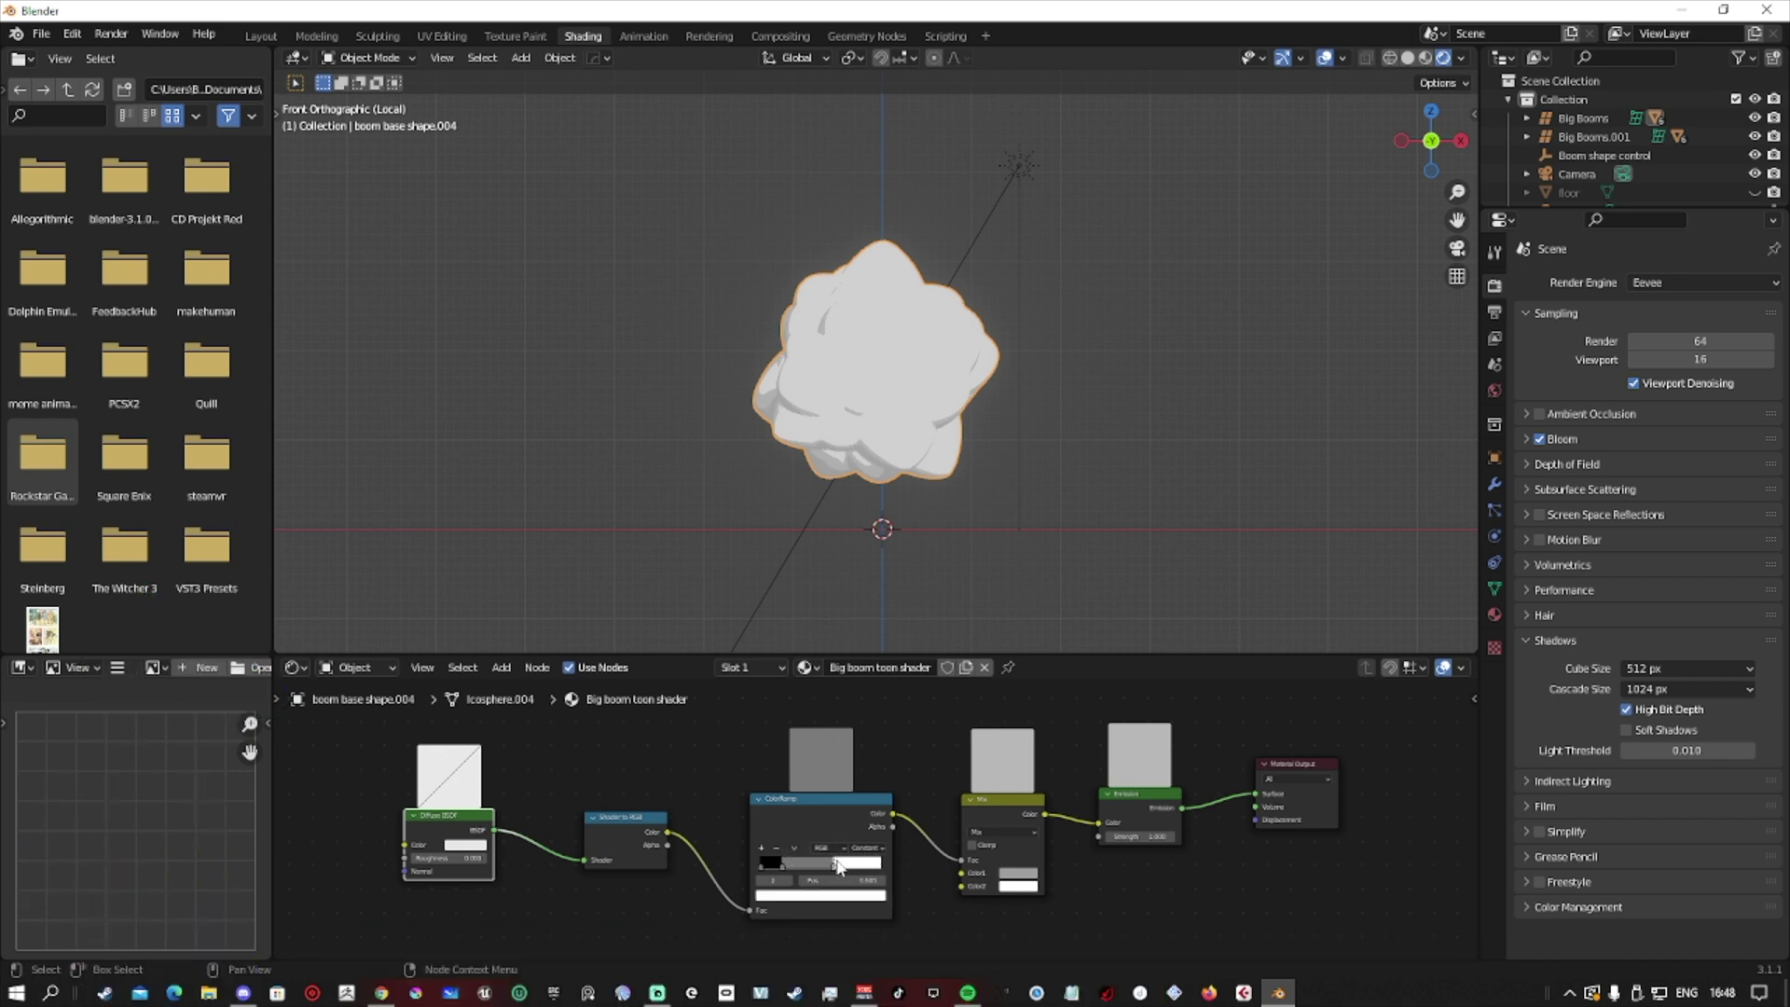
{"action": "left_click_drag", "start_coordinate": [835, 866], "coordinate": [917, 856]}
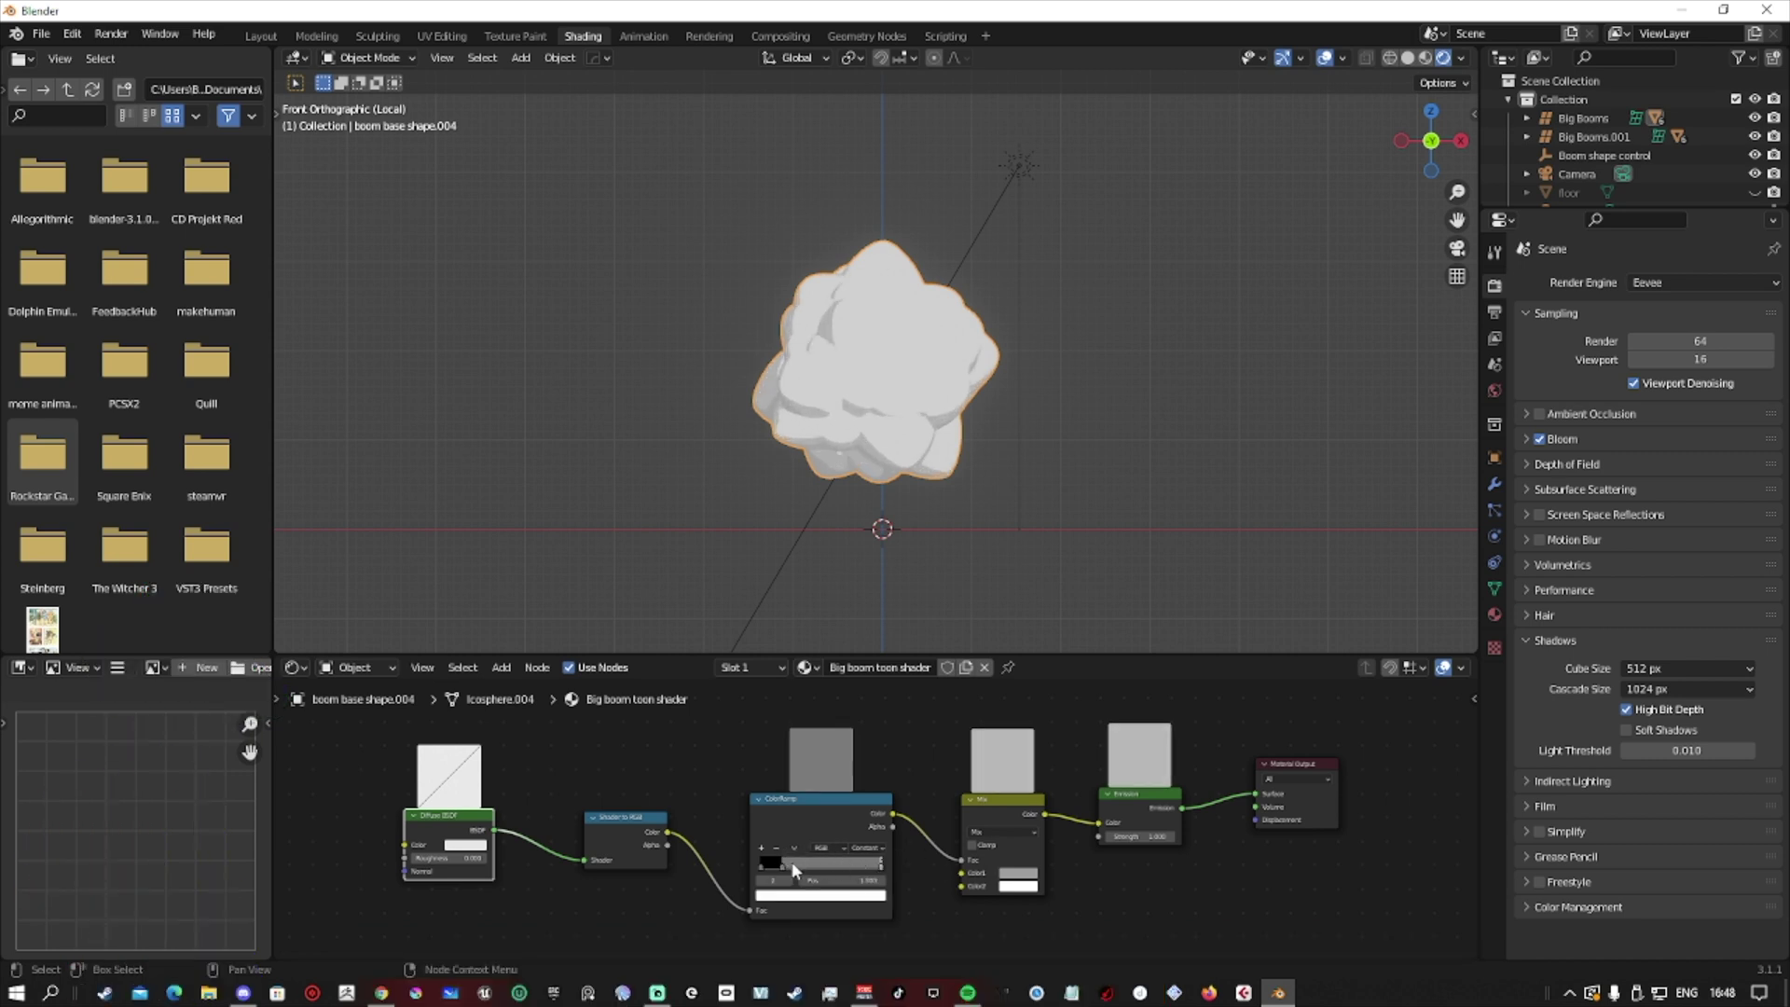
{"action": "mouse_move", "coordinate": [789, 863]}
{"action": "left_mouse_down"}
{"action": "mouse_move", "coordinate": [832, 864]}
{"action": "mouse_move", "coordinate": [801, 865]}
{"action": "left_mouse_up"}
{"action": "middle_click_drag", "start_coordinate": [919, 523], "coordinate": [867, 485]}
{"action": "key", "text": "KP_1"}
{"action": "left_click", "coordinate": [1077, 356]}
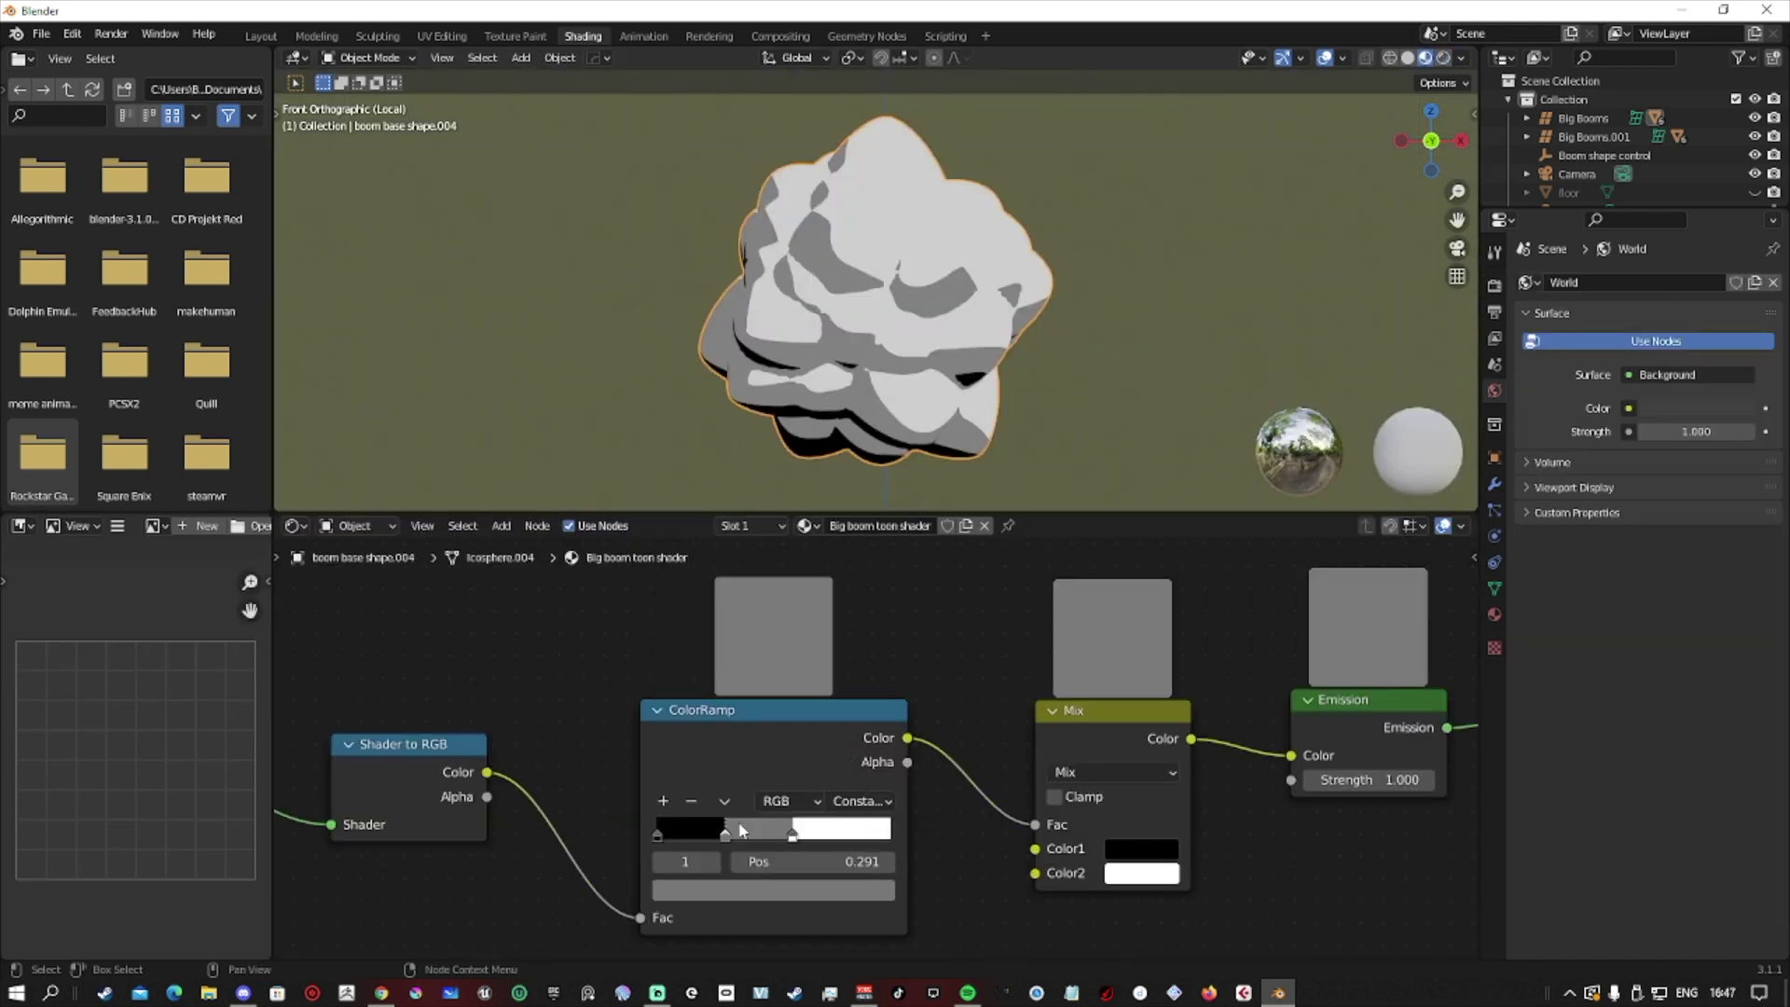
{"action": "left_click_drag", "start_coordinate": [726, 833], "coordinate": [801, 833]}
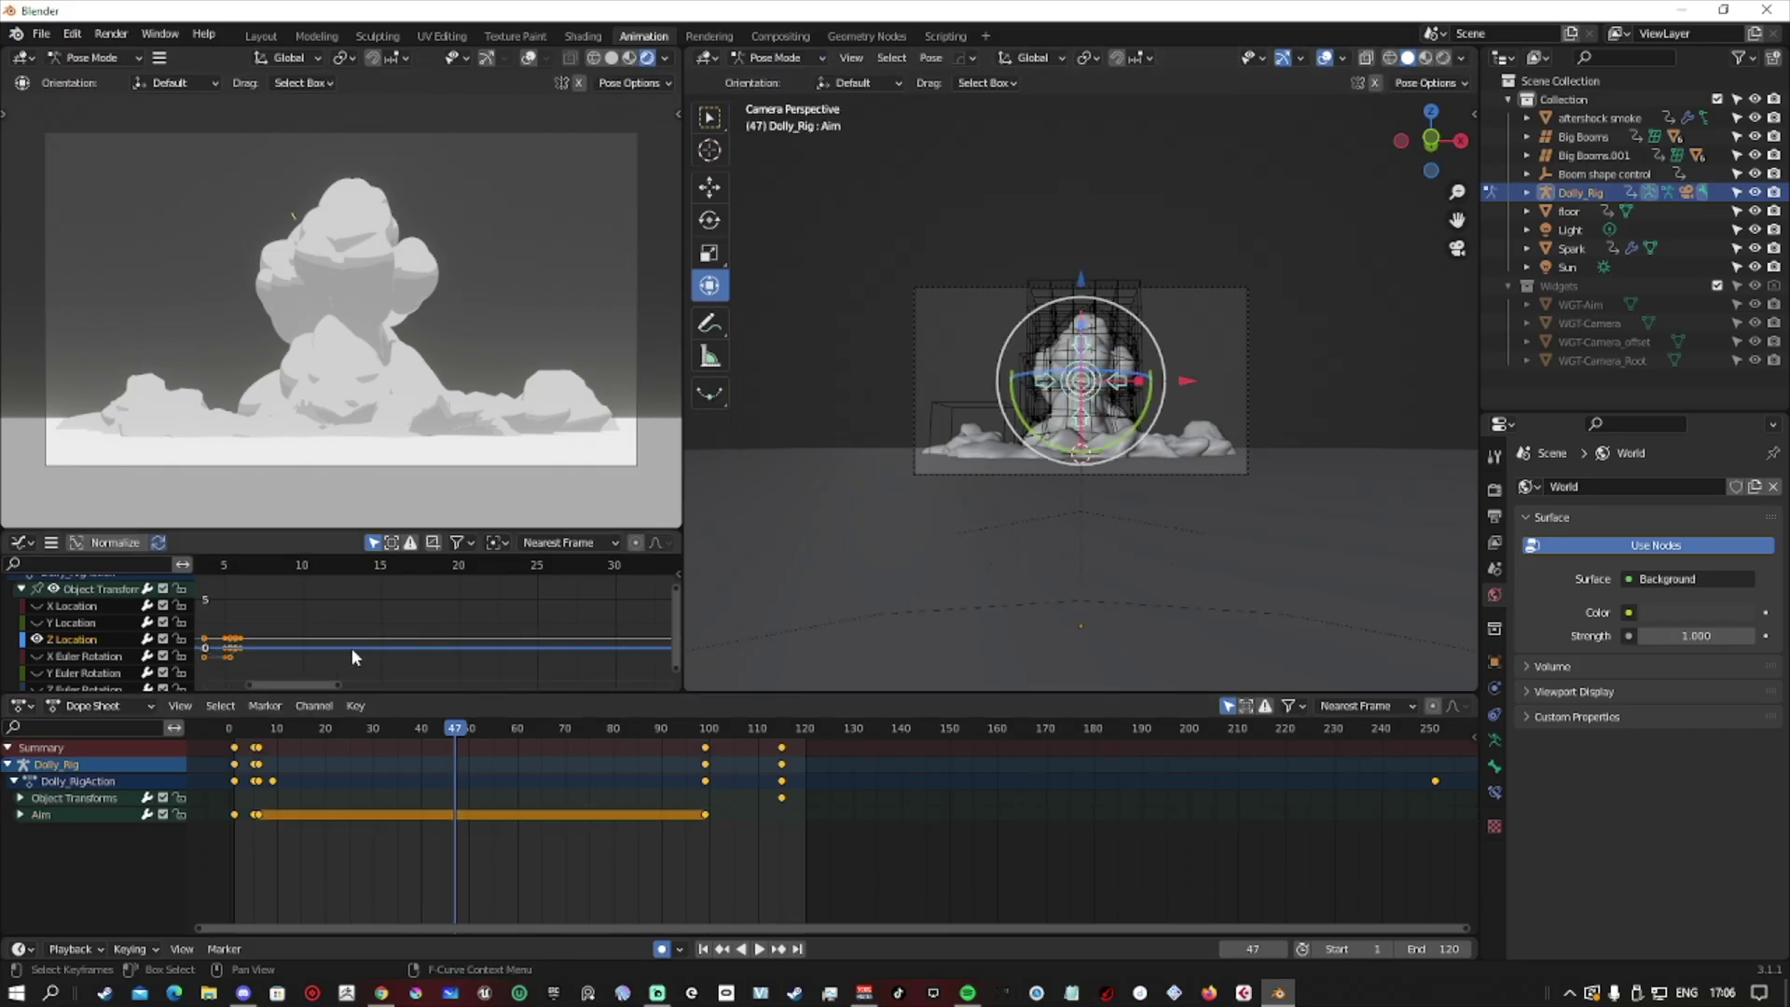
Step: Scroll the channel list to show the Dolly_Rig Aim bone's keyed channels
{"action": "scroll", "coordinate": [91, 631], "scroll_direction": "down", "scroll_amount": 5}
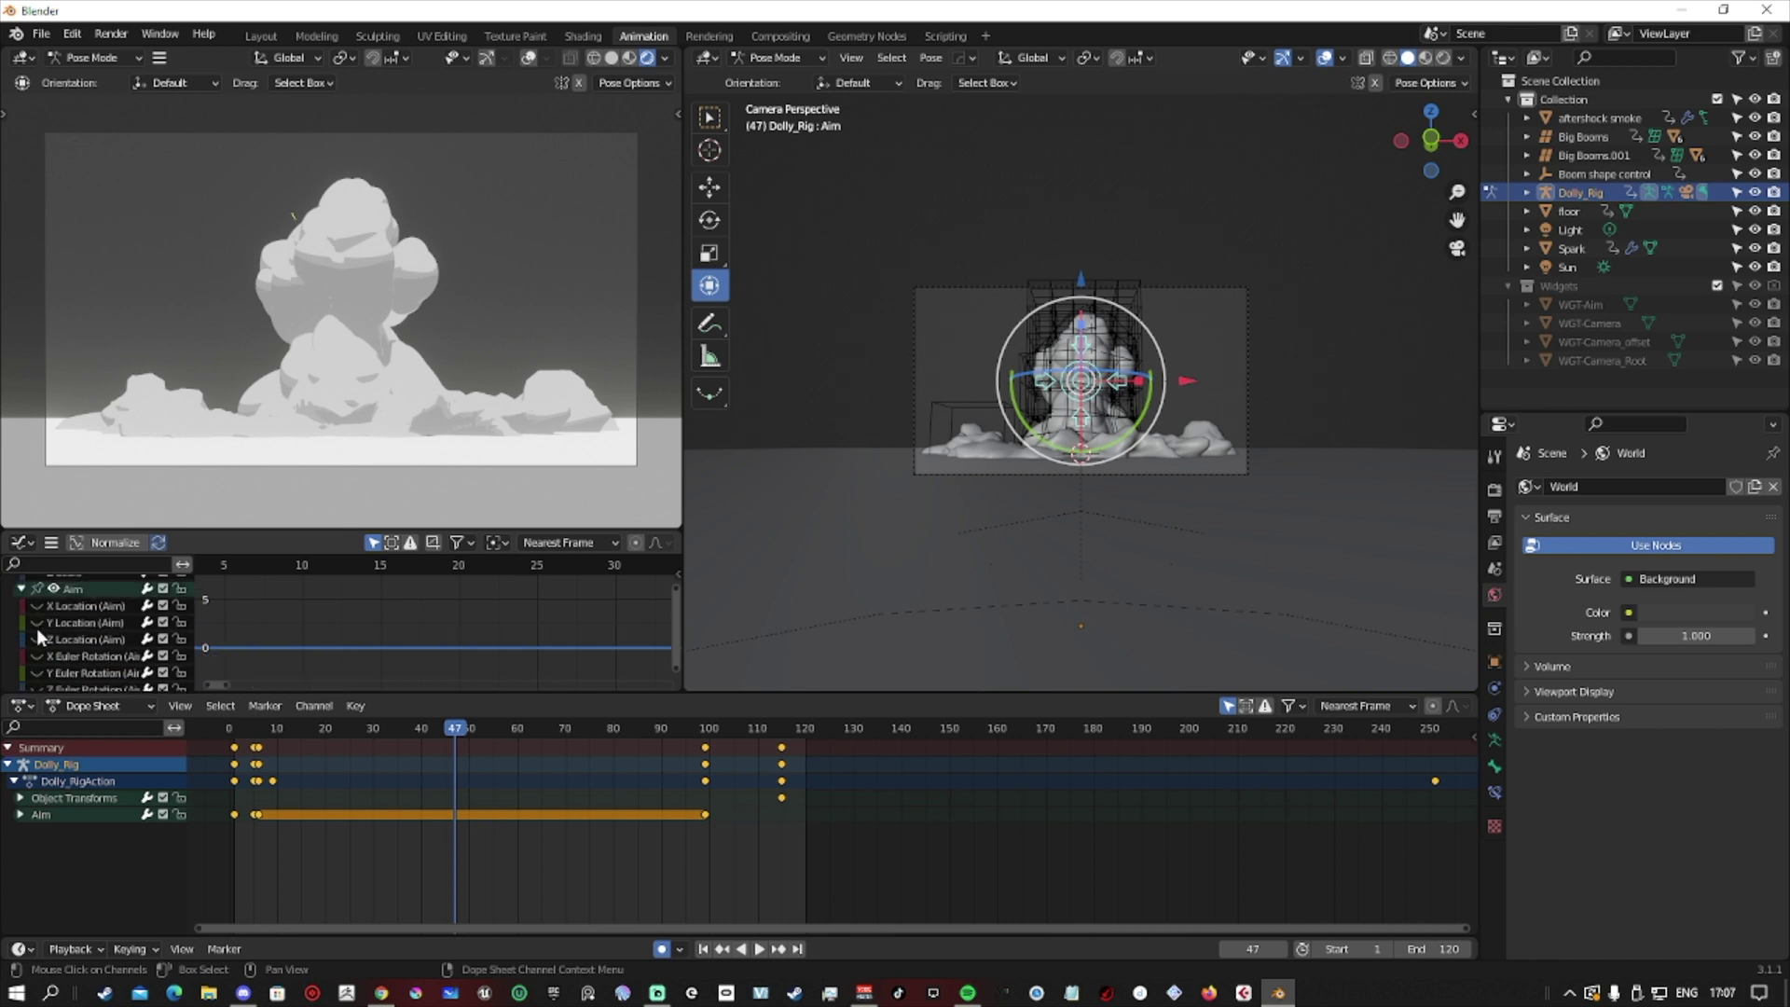